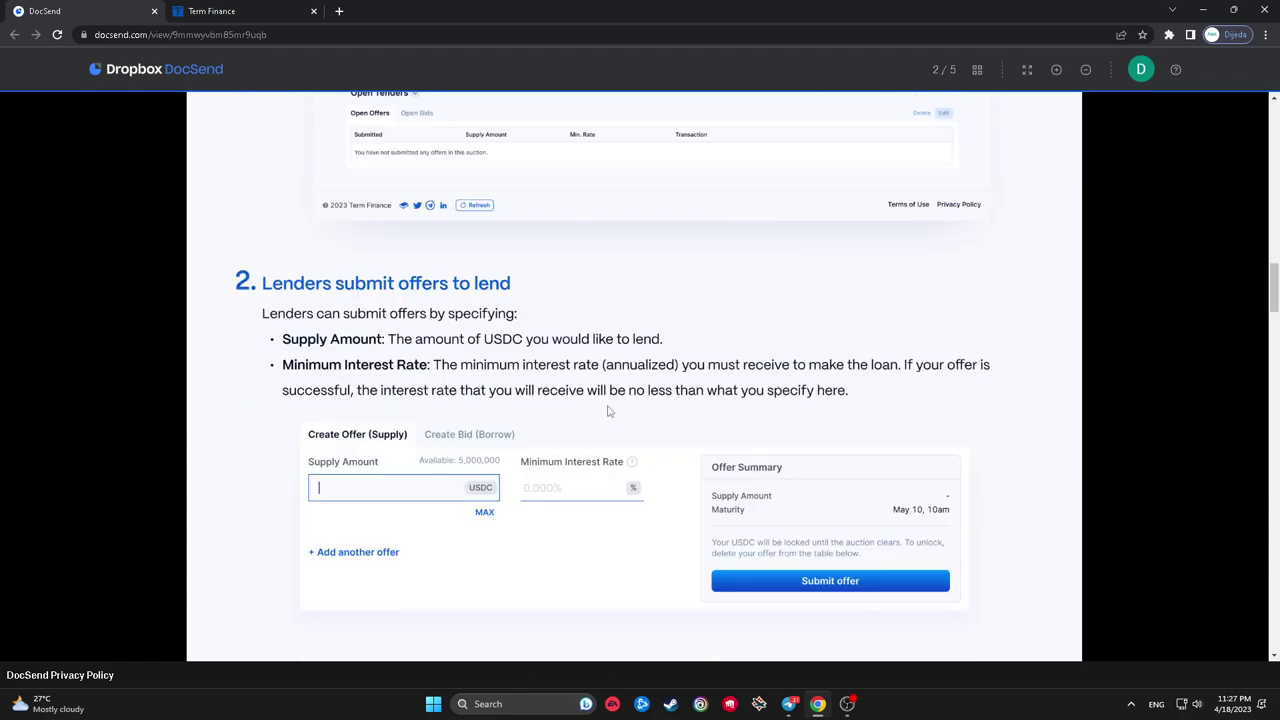
Consult the Term Finance documentation on the single interest rate, including its Assignment and Settlement pages, and return to the 1W-USDT(USDC) auction.
{"action": "scroll", "coordinate": [608, 380], "scroll_direction": "up", "scroll_amount": 3}
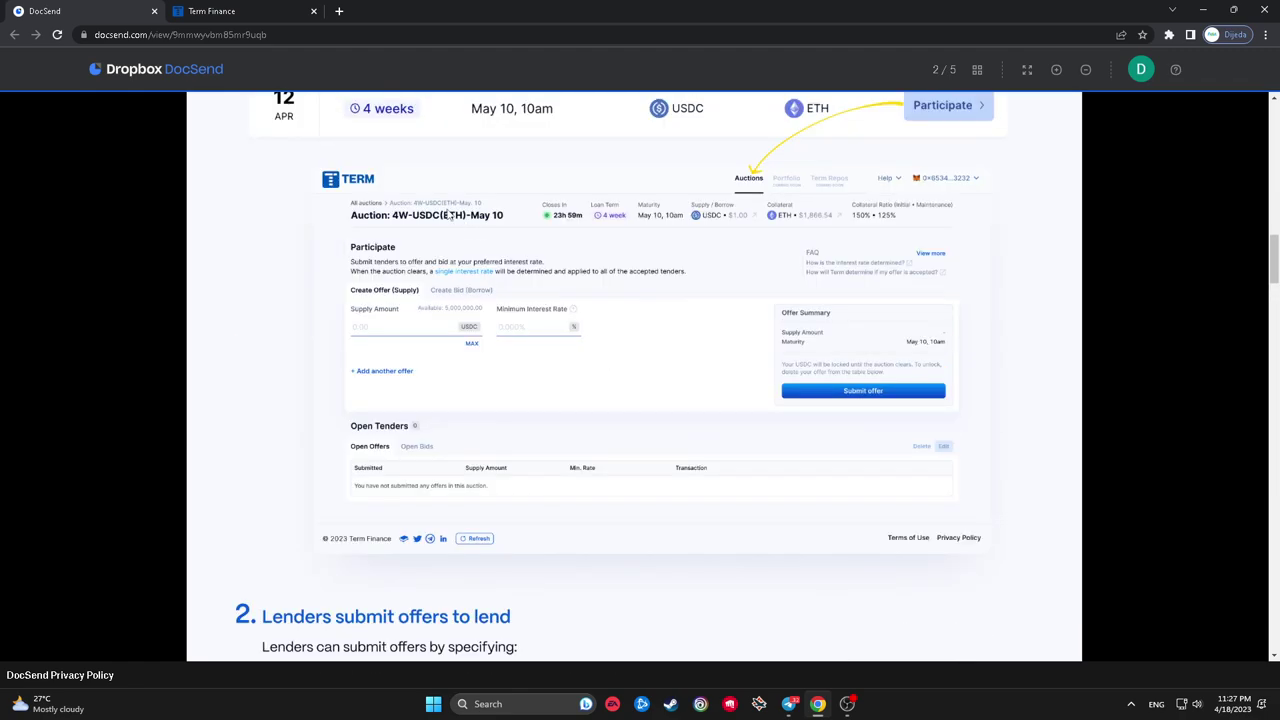
{"action": "left_click", "coordinate": [238, 8]}
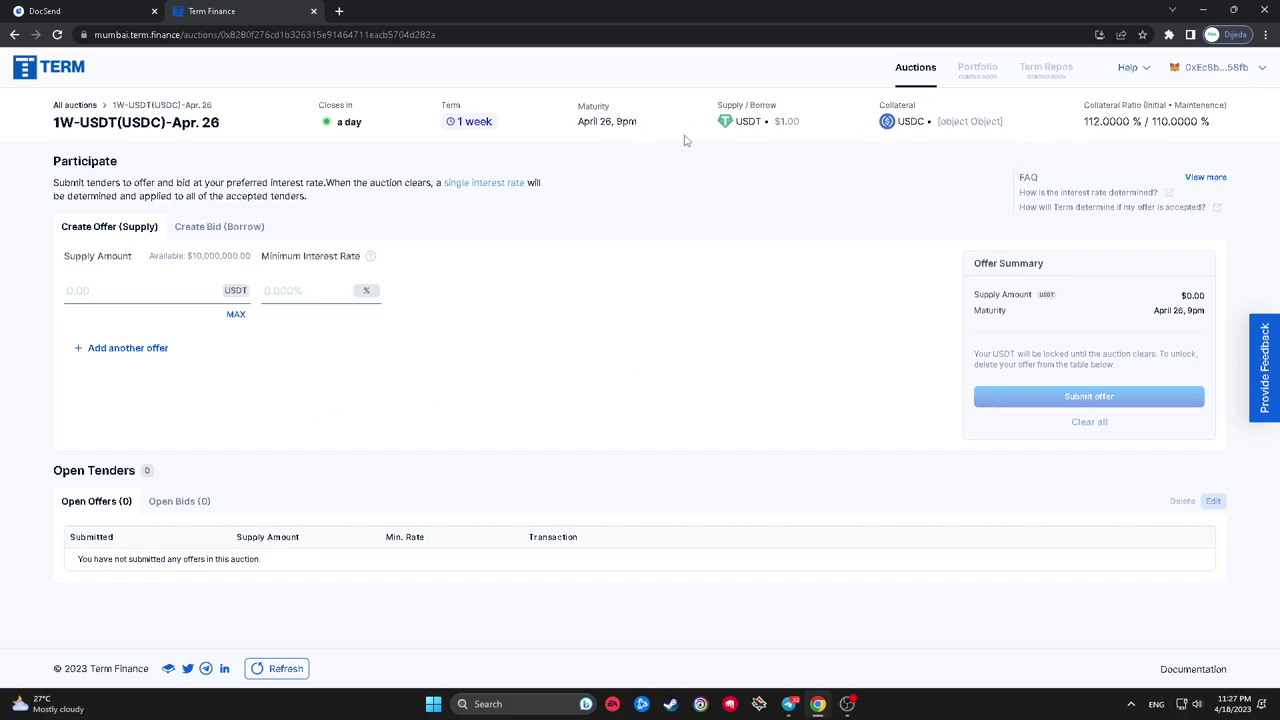
{"action": "left_click", "coordinate": [470, 189]}
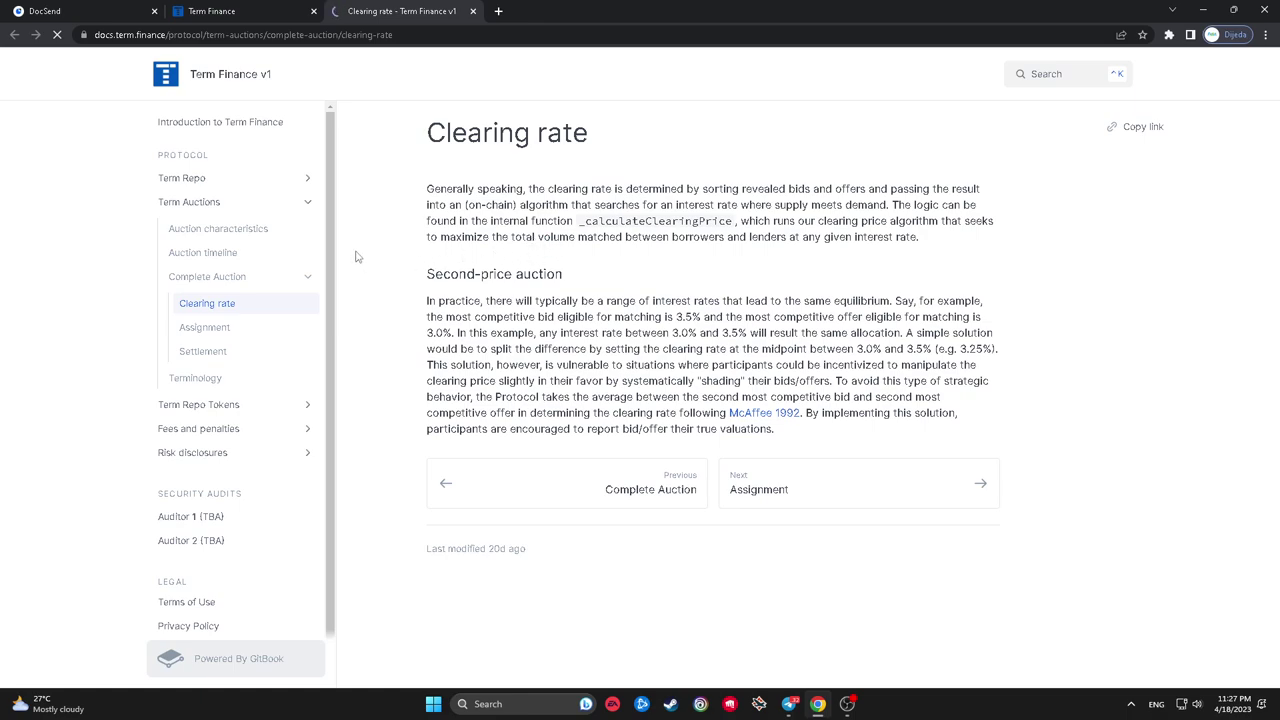
{"action": "left_click", "coordinate": [213, 326]}
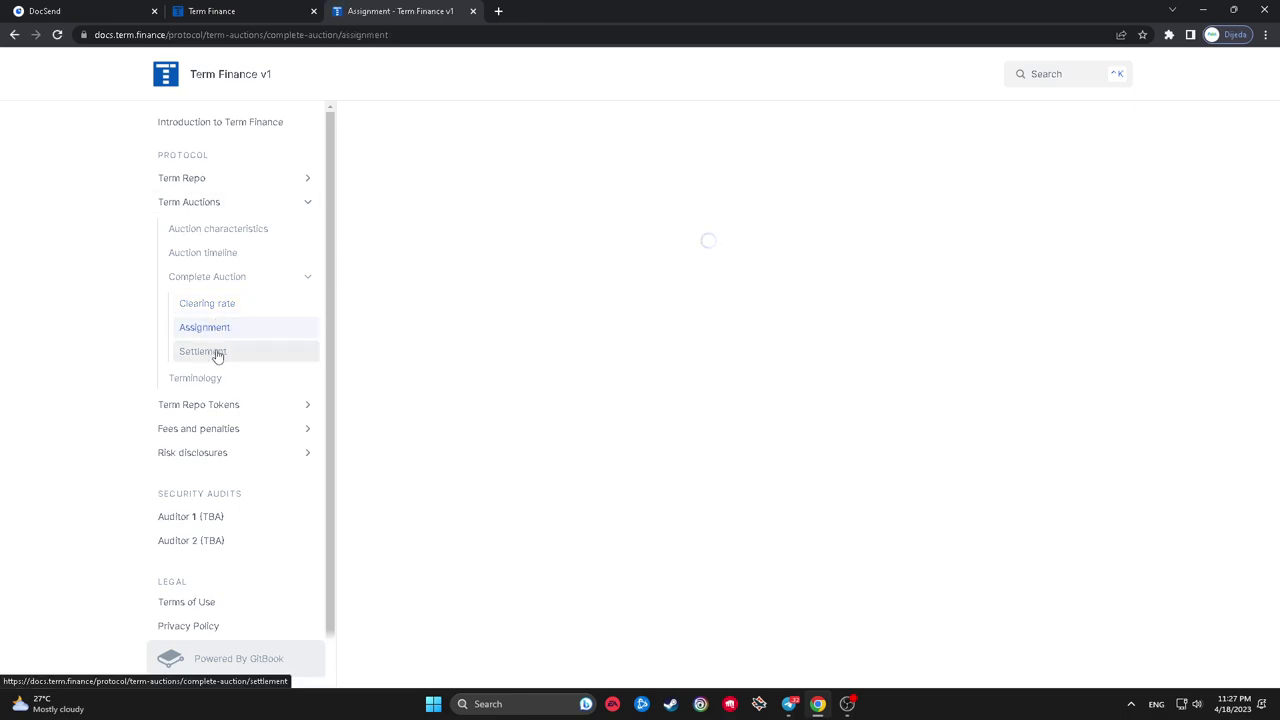
{"action": "left_click", "coordinate": [218, 357]}
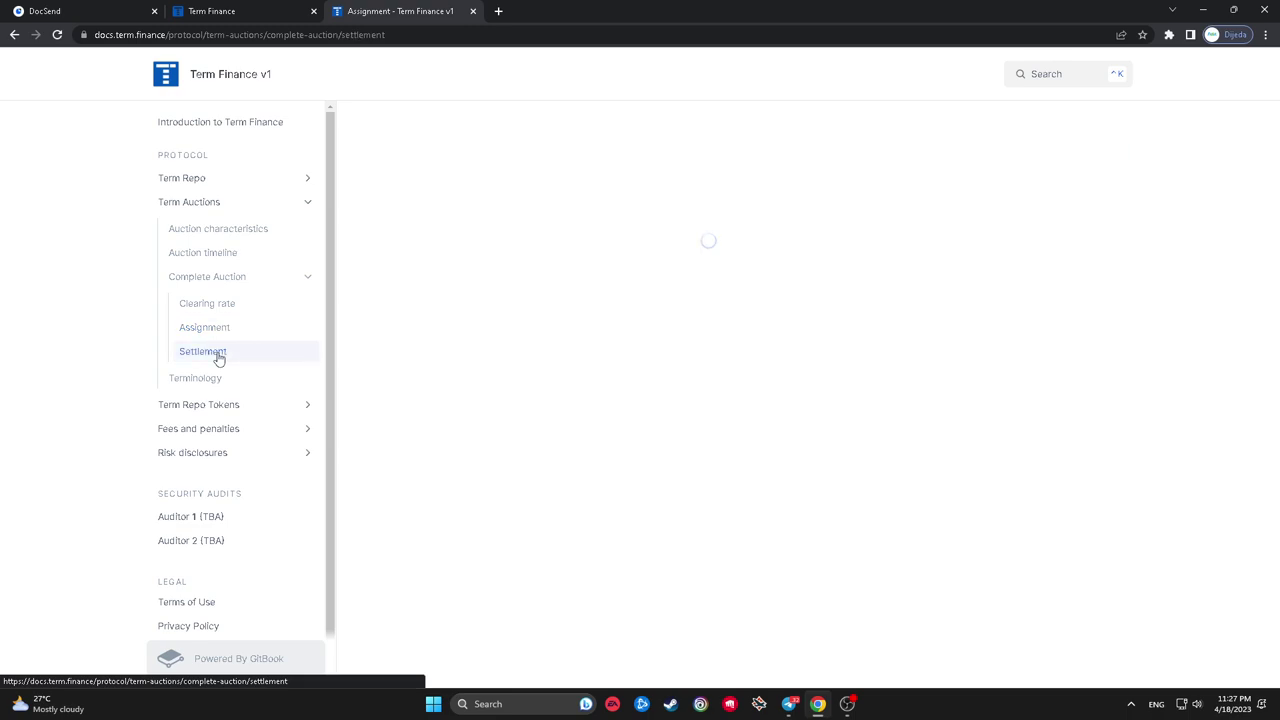
{"action": "left_click", "coordinate": [176, 8]}
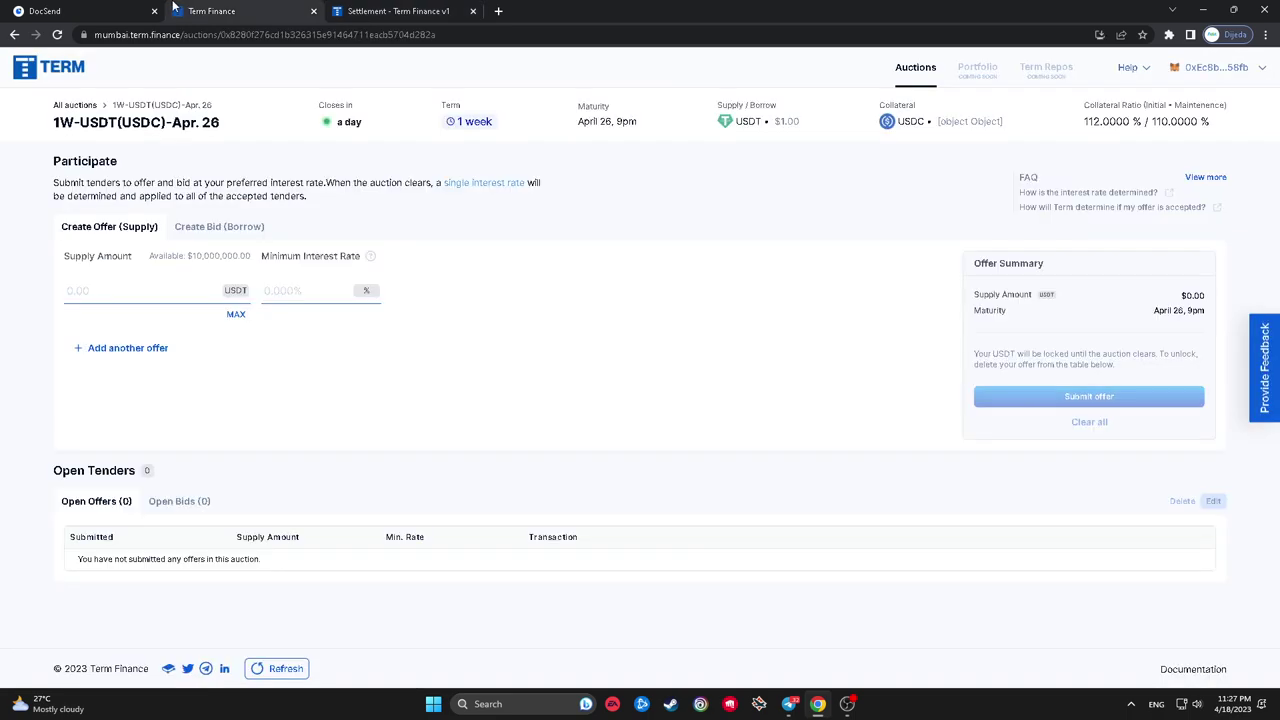
Review the DocSend Phase 1 guide's testing notes, auction details and instructions for viewing the open auction.
{"action": "left_click", "coordinate": [174, 290]}
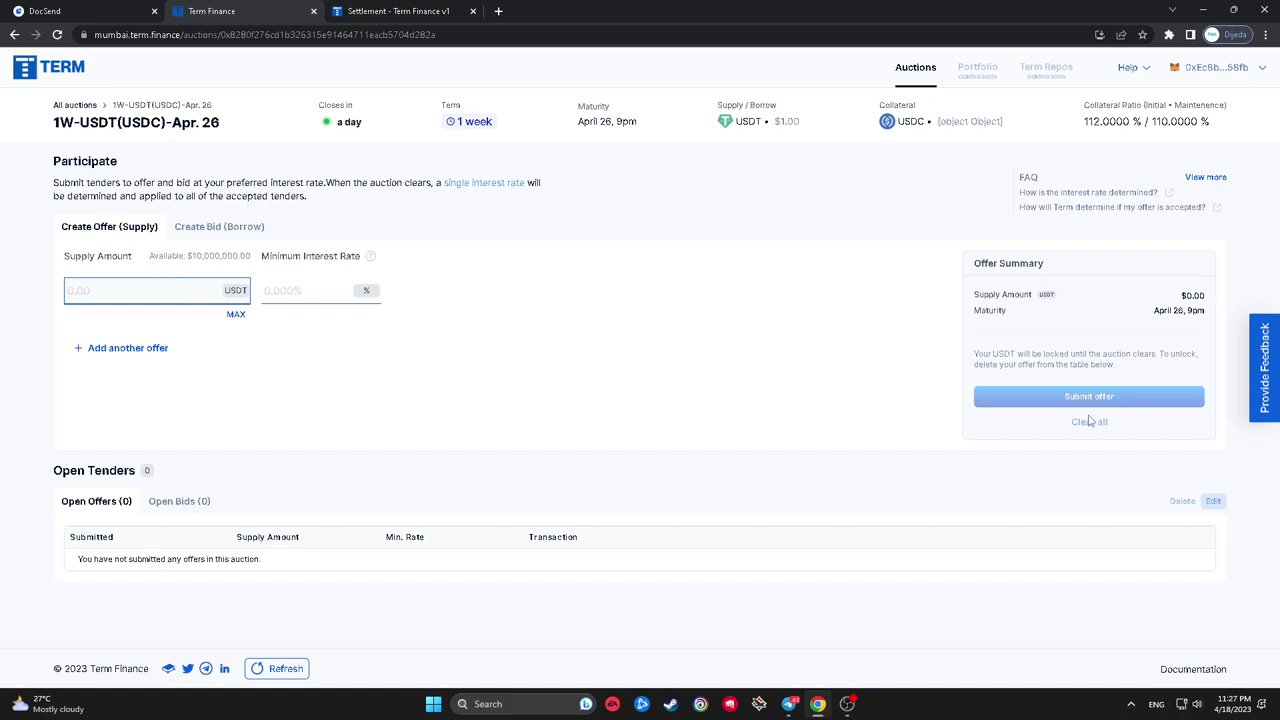
{"action": "left_click", "coordinate": [107, 11]}
{"action": "scroll", "coordinate": [437, 290], "scroll_direction": "up", "scroll_amount": 5}
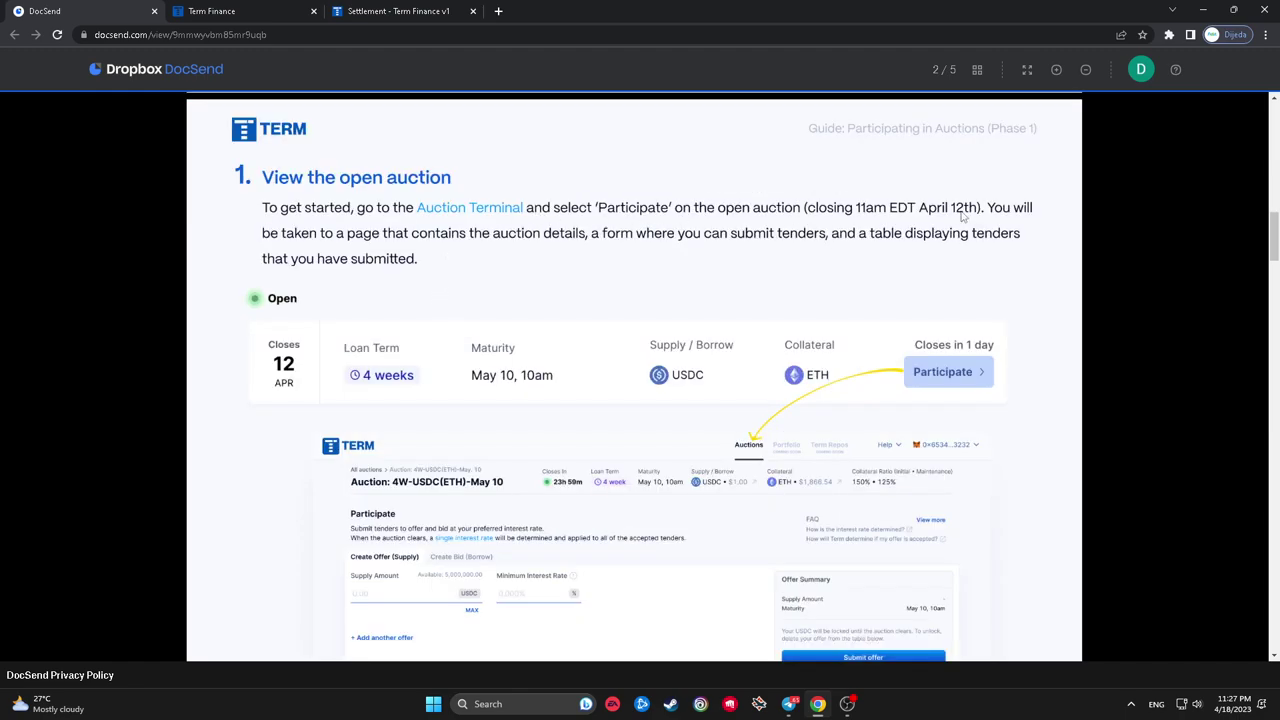
{"action": "scroll", "coordinate": [434, 220], "scroll_direction": "down", "scroll_amount": 2}
{"action": "scroll", "coordinate": [445, 200], "scroll_direction": "up", "scroll_amount": 1}
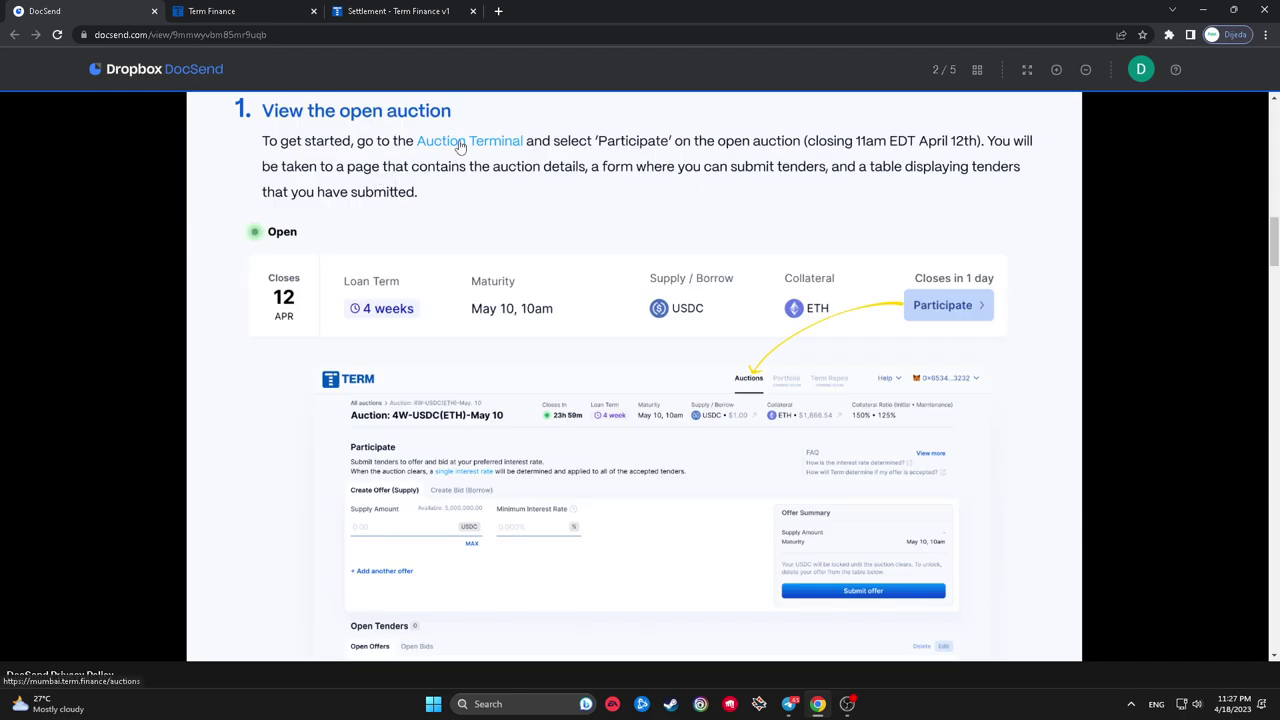
{"action": "right_click", "coordinate": [460, 146]}
{"action": "key", "text": "Escape"}
{"action": "scroll", "coordinate": [357, 220], "scroll_direction": "up", "scroll_amount": 4}
{"action": "scroll", "coordinate": [357, 222], "scroll_direction": "up", "scroll_amount": 9}
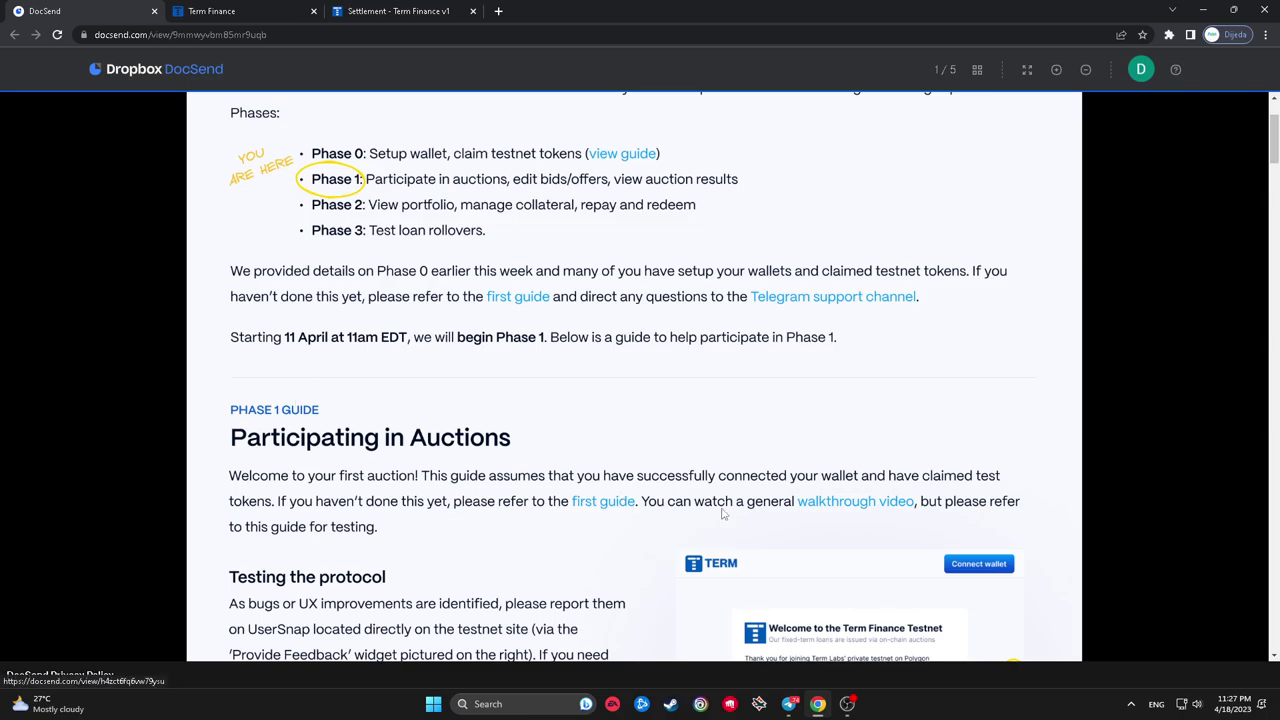
{"action": "scroll", "coordinate": [872, 505], "scroll_direction": "down", "scroll_amount": 2}
{"action": "scroll", "coordinate": [872, 500], "scroll_direction": "down", "scroll_amount": 8}
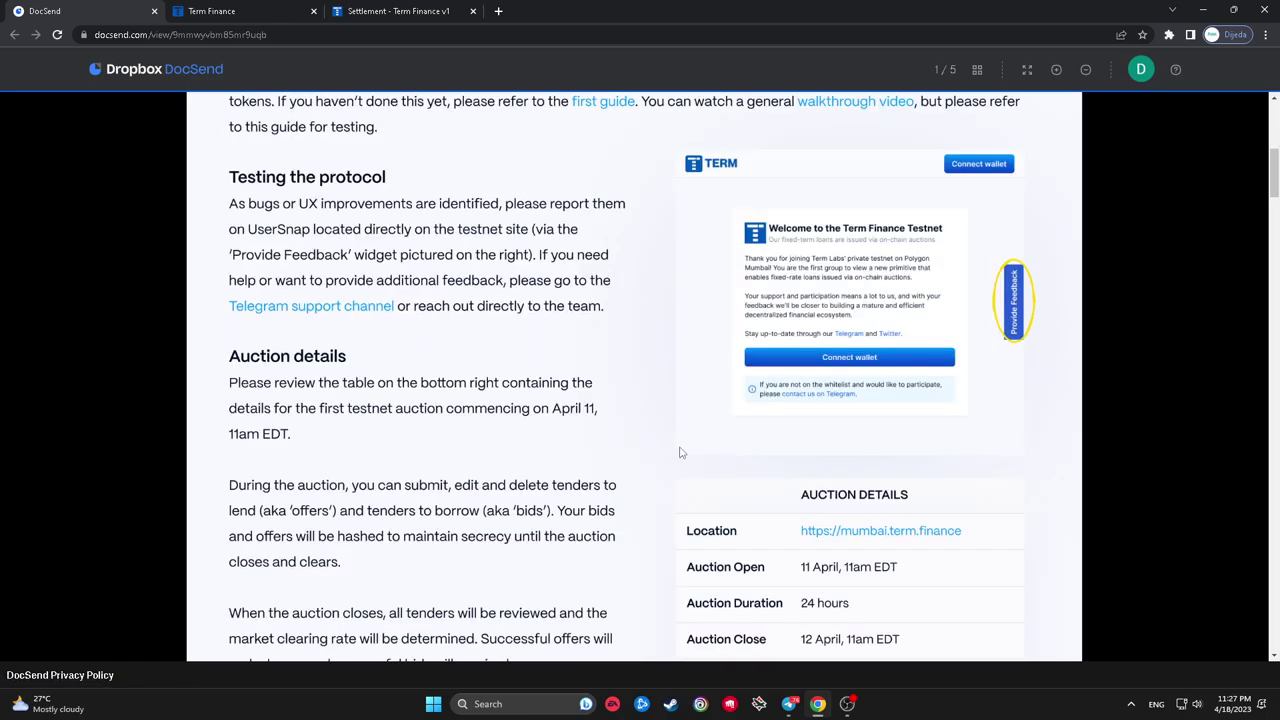
{"action": "scroll", "coordinate": [596, 410], "scroll_direction": "down", "scroll_amount": 3}
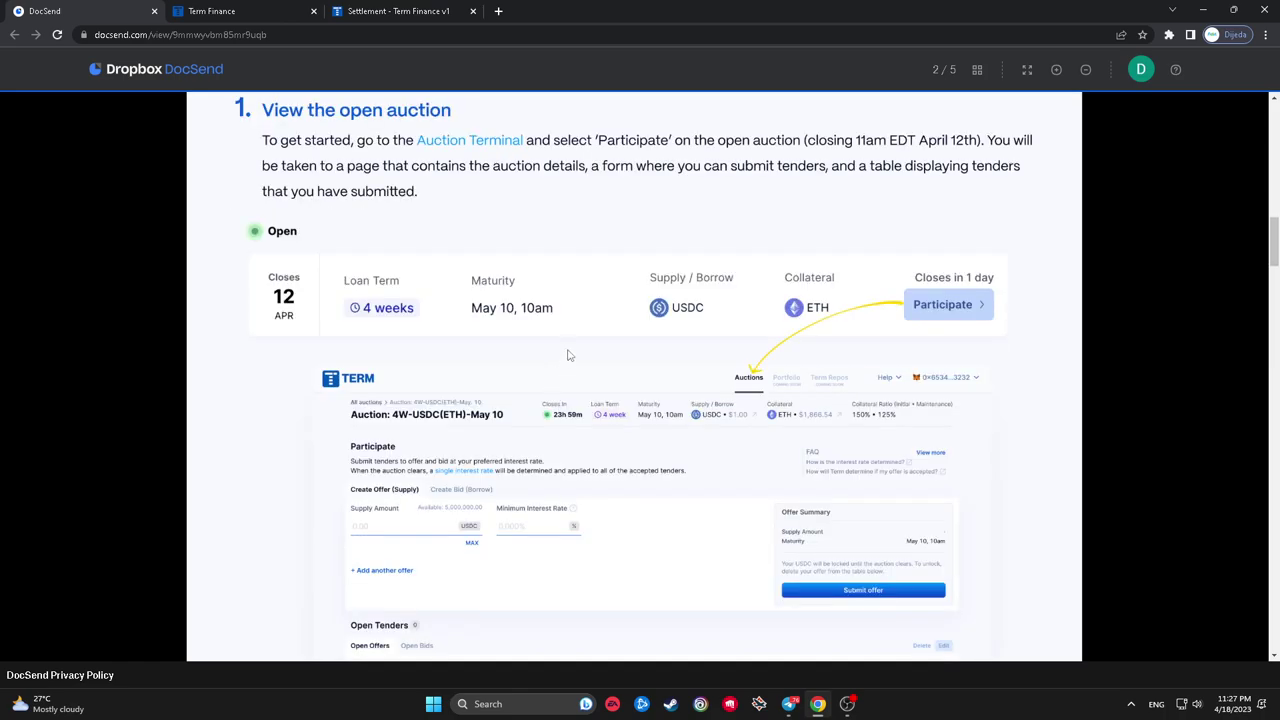
Set the supply amount of the lending offer in the Term Finance auction to 1000 USDT.
{"action": "left_click", "coordinate": [230, 11]}
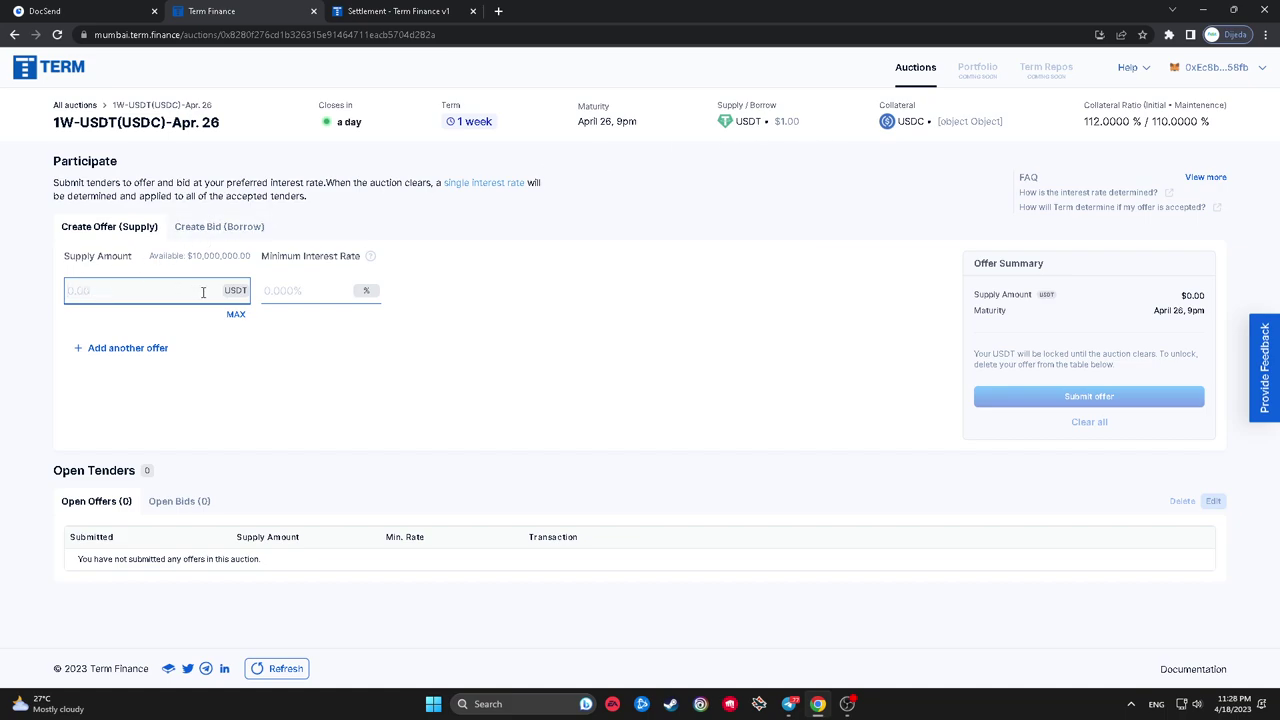
{"action": "type", "text": "1"}
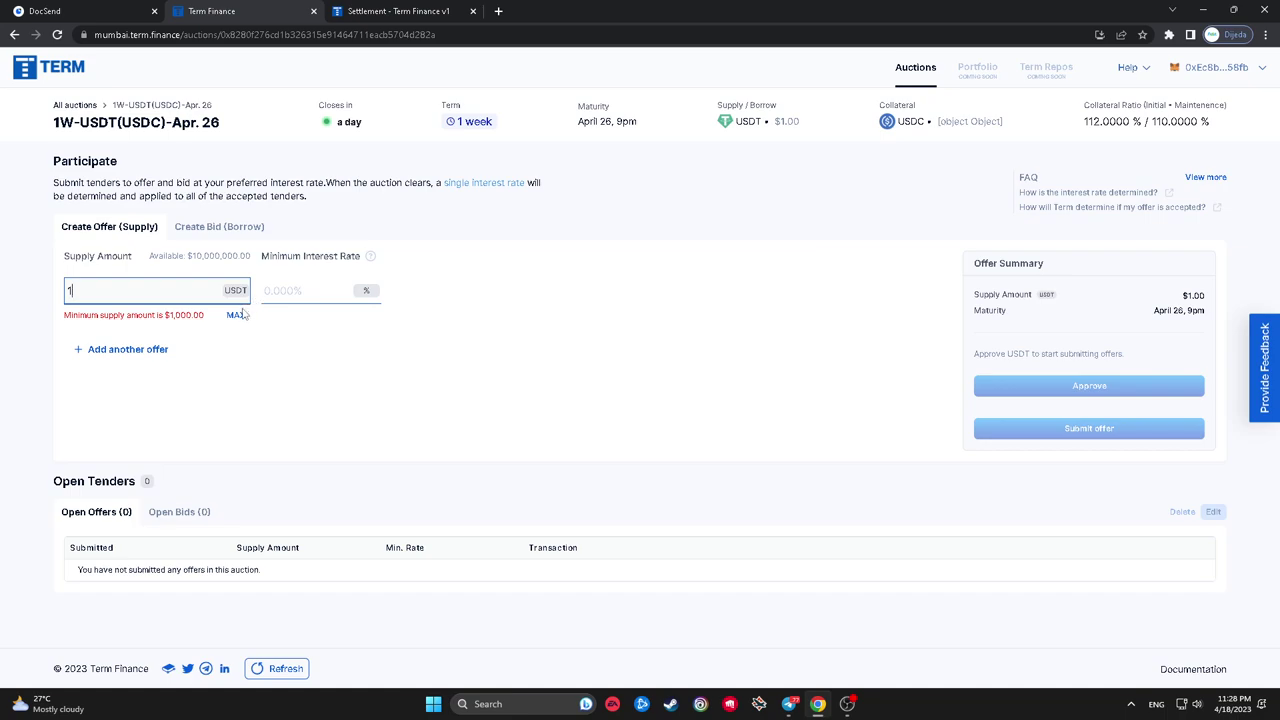
{"action": "type", "text": "0000"}
{"action": "key", "text": "BackSpace"}
{"action": "left_click", "coordinate": [280, 292]}
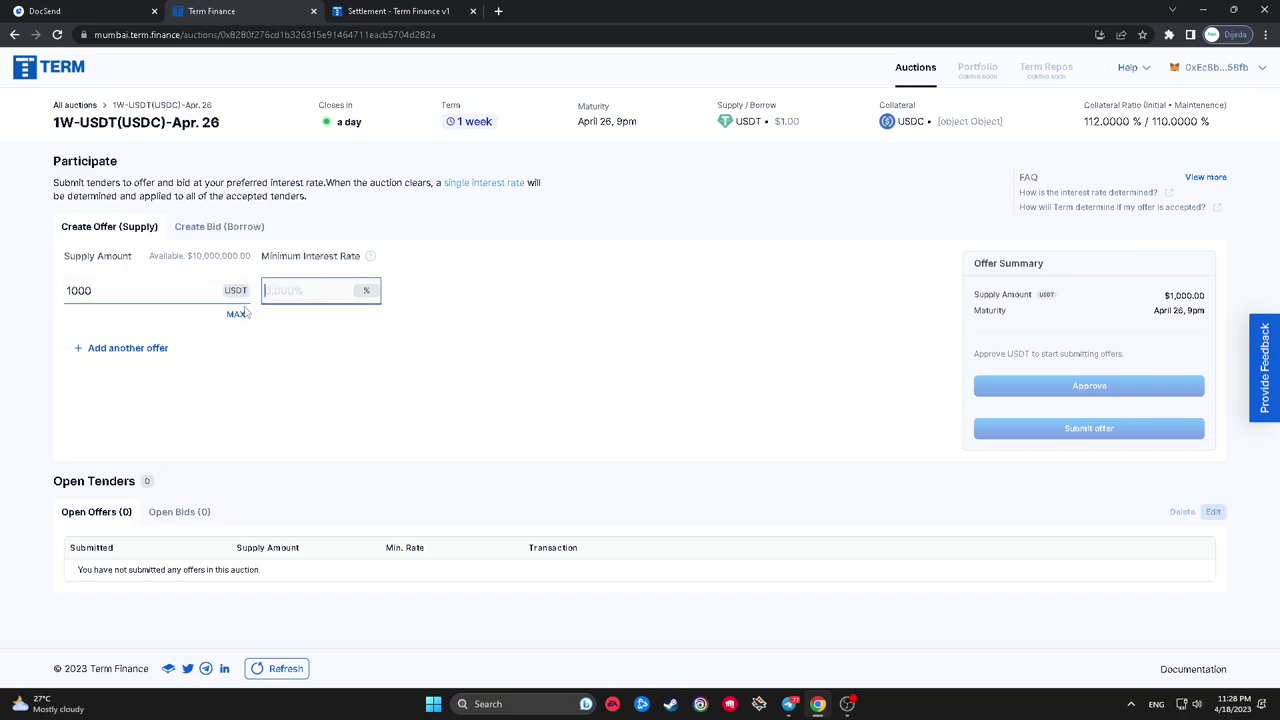
{"action": "type", "text": "0"}
{"action": "key", "text": "BackSpace"}
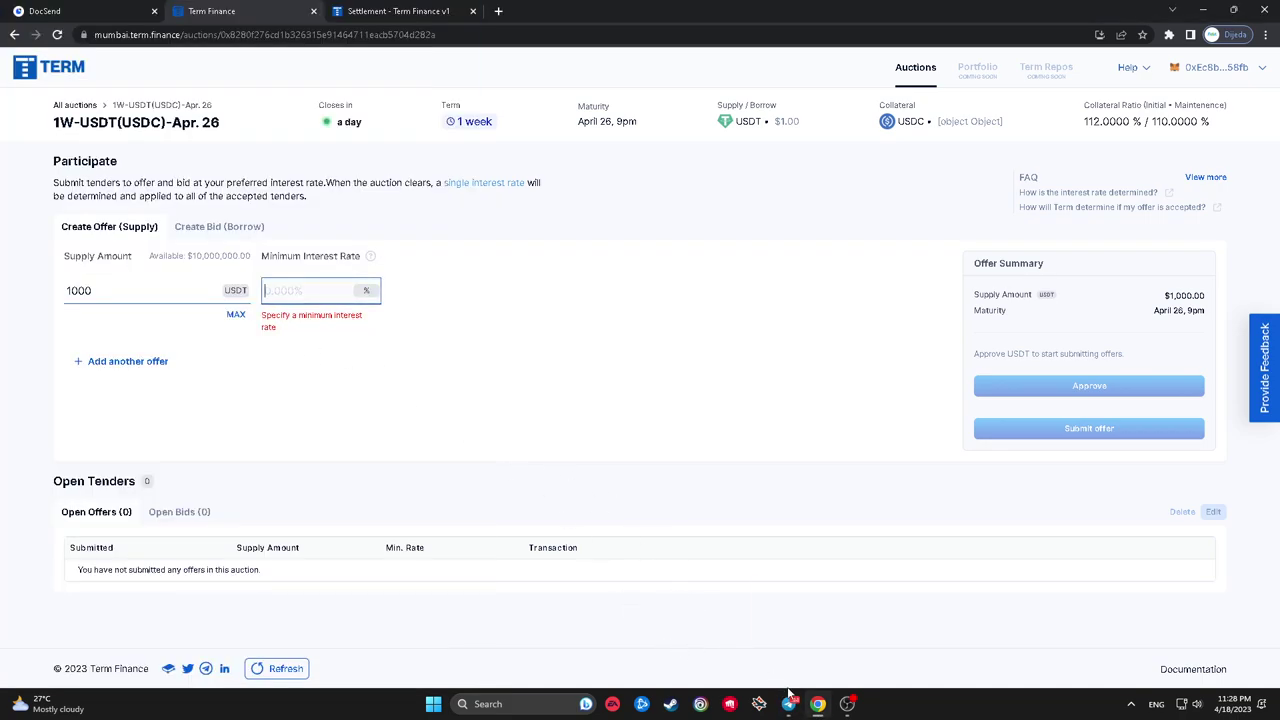
Open the Phase 0 guide linked in the testnet roadmap and skim its wallet setup and test token instructions.
{"action": "left_click", "coordinate": [100, 8]}
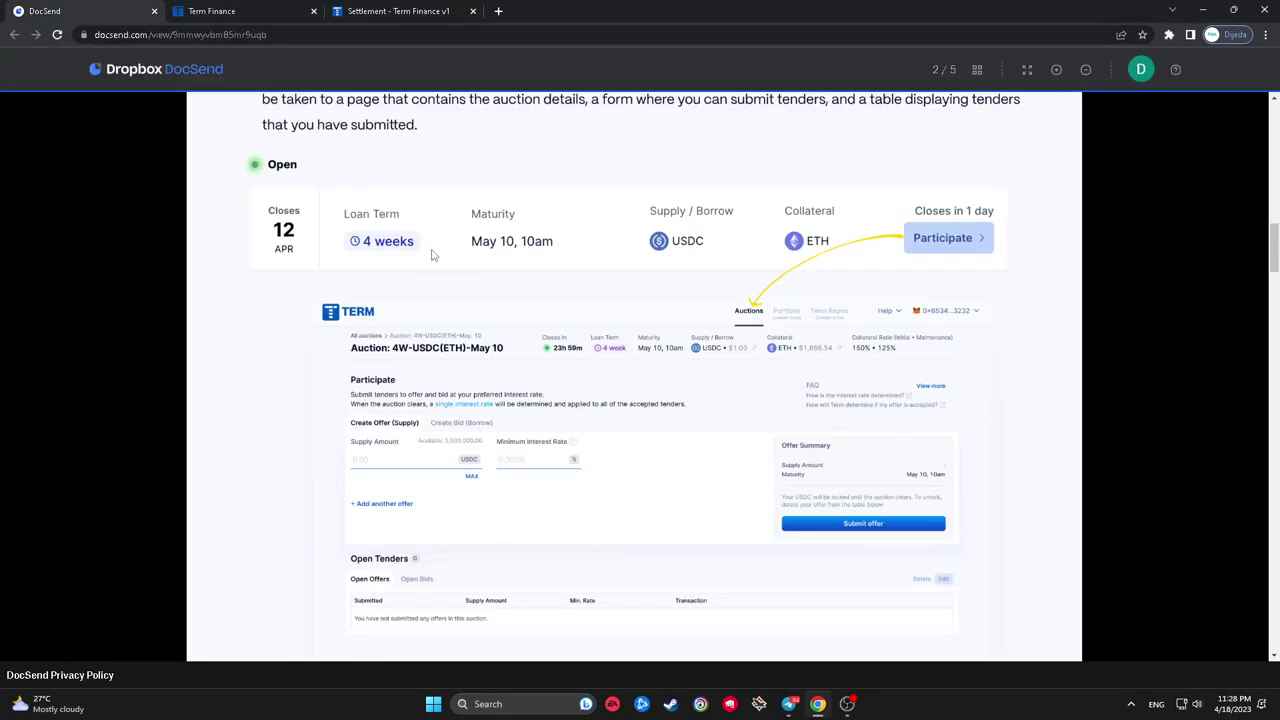
{"action": "scroll", "coordinate": [438, 256], "scroll_direction": "up", "scroll_amount": 15}
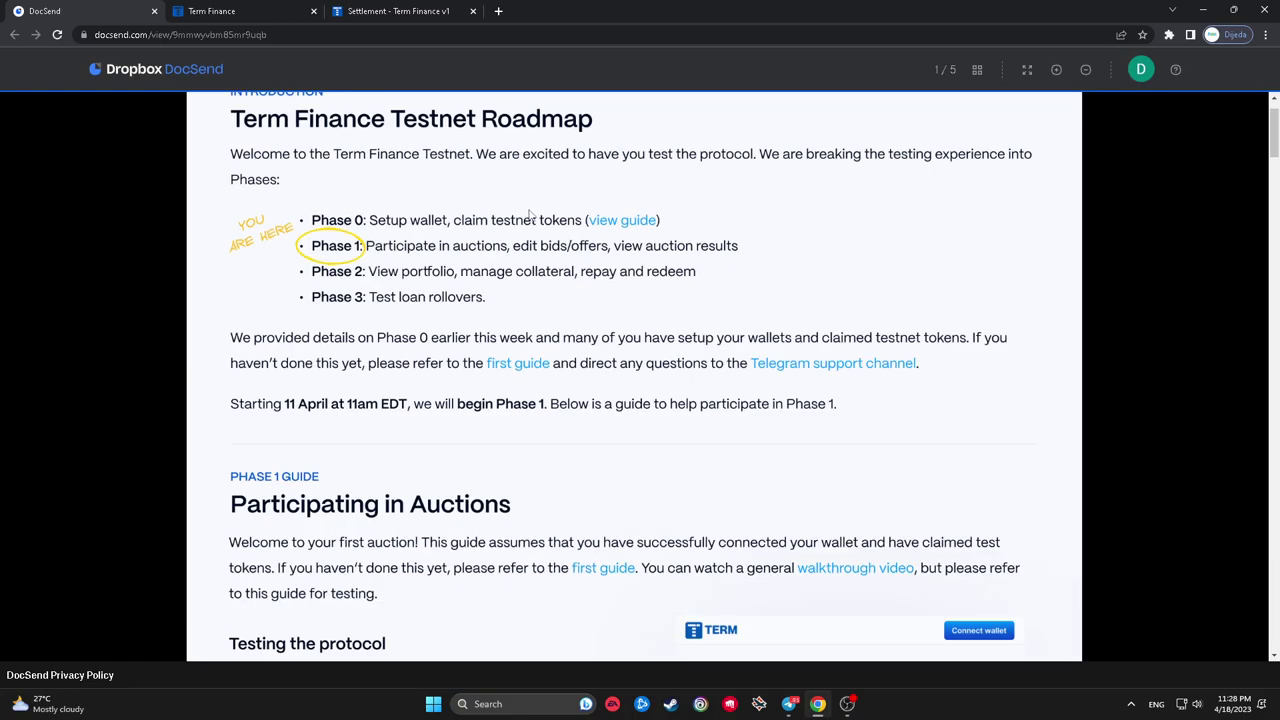
{"action": "scroll", "coordinate": [527, 212], "scroll_direction": "up", "scroll_amount": 1}
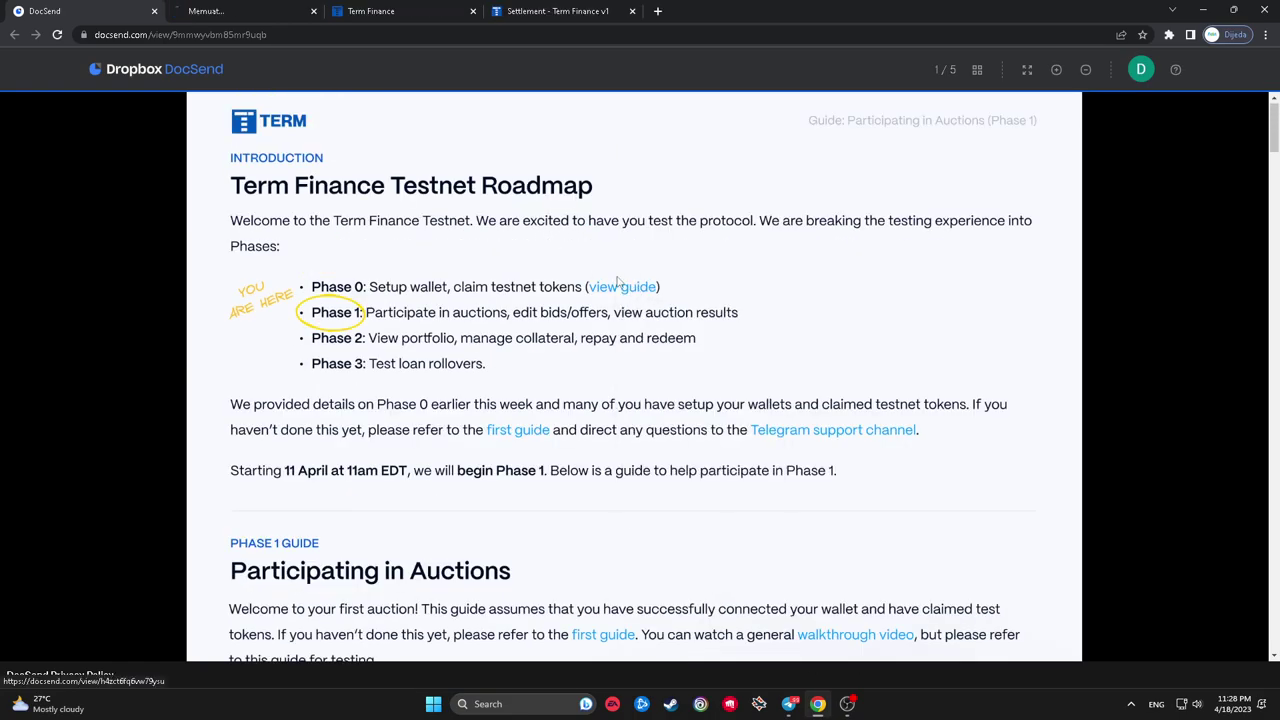
{"action": "left_click", "coordinate": [628, 287]}
{"action": "scroll", "coordinate": [527, 278], "scroll_direction": "down", "scroll_amount": 6}
{"action": "scroll", "coordinate": [530, 282], "scroll_direction": "down", "scroll_amount": 15}
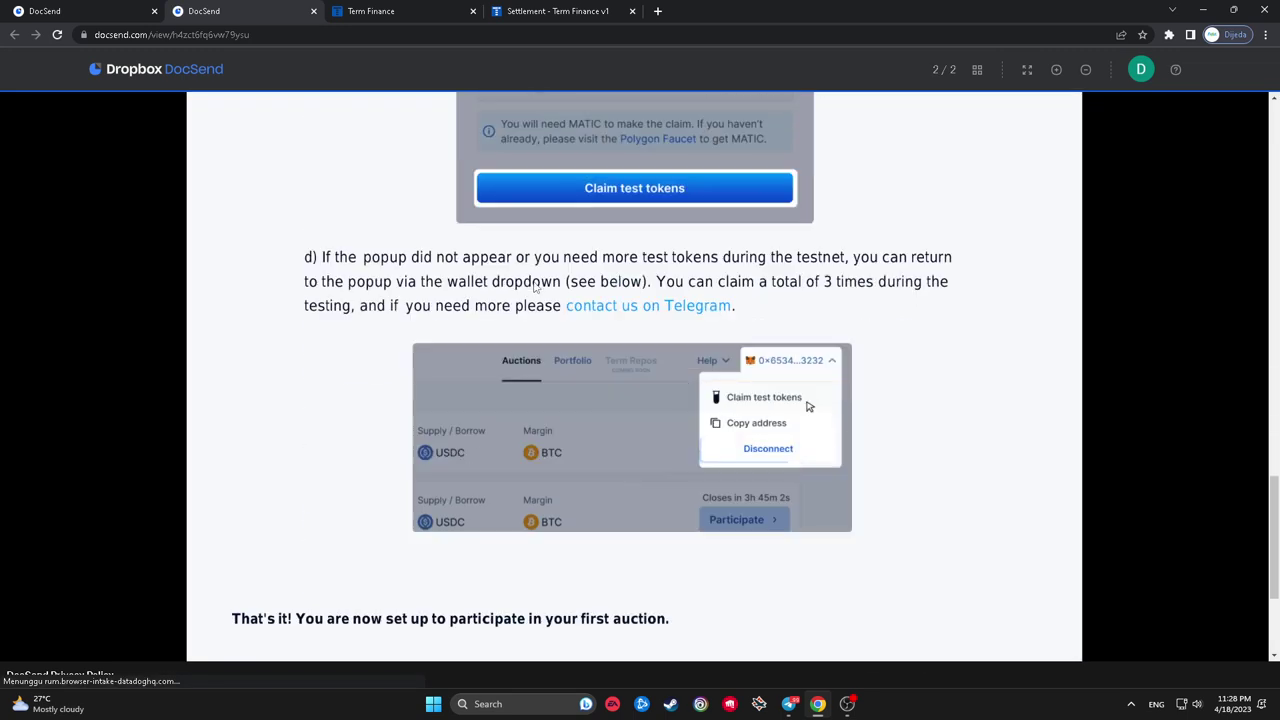
{"action": "scroll", "coordinate": [535, 286], "scroll_direction": "up", "scroll_amount": 20}
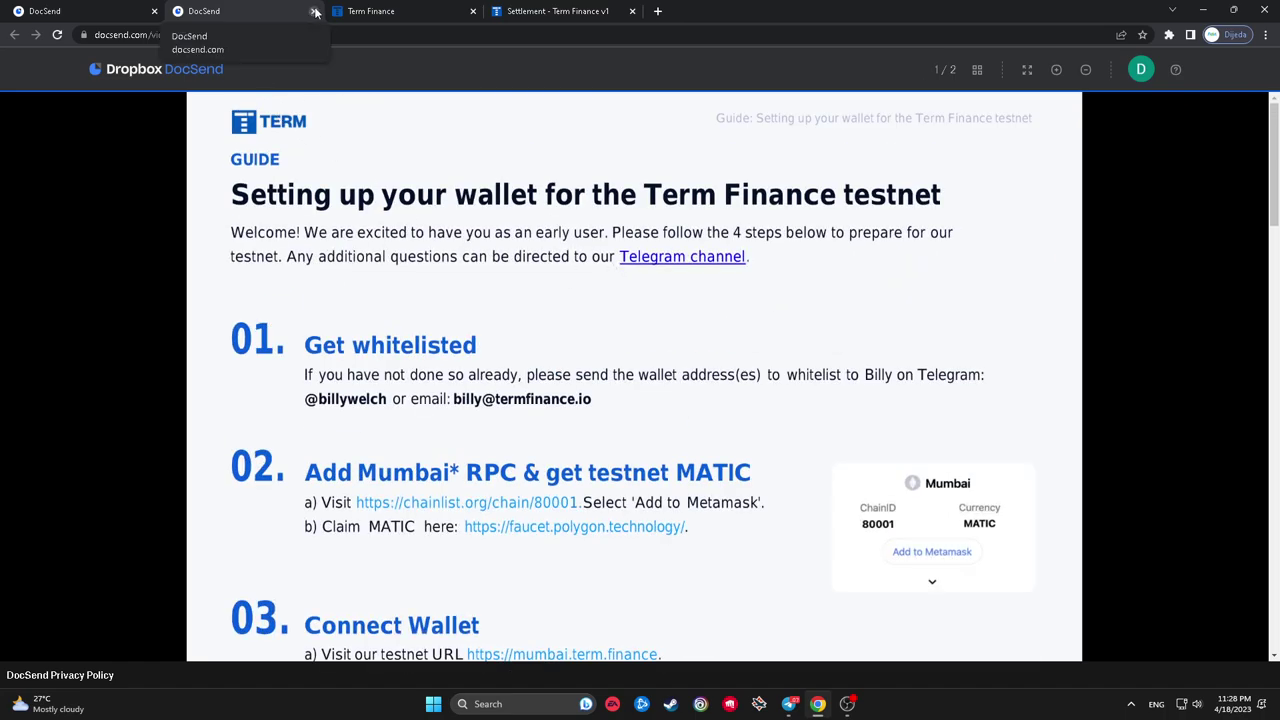
{"action": "scroll", "coordinate": [437, 290], "scroll_direction": "down", "scroll_amount": 2}
{"action": "scroll", "coordinate": [437, 290], "scroll_direction": "down", "scroll_amount": 4}
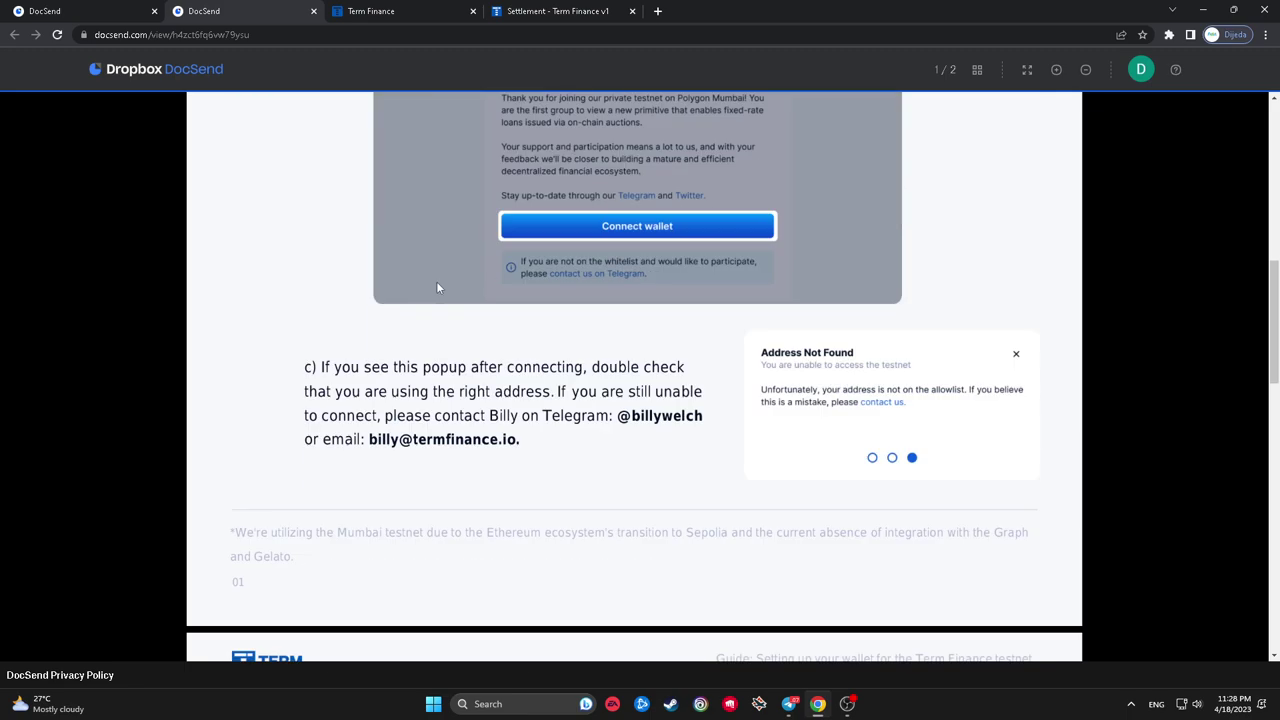
Compare the roadmap's linked first guide with the wallet setup guide, and close both extra guide tabs.
{"action": "left_click", "coordinate": [73, 8]}
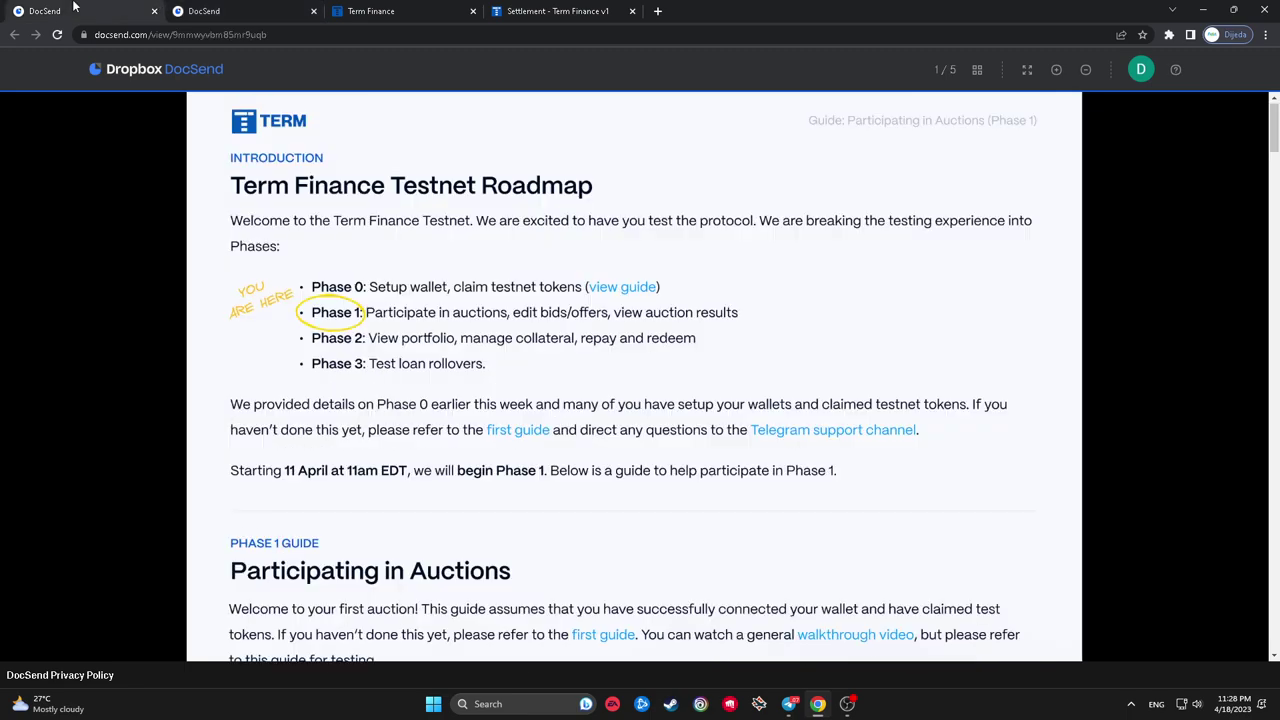
{"action": "right_click", "coordinate": [507, 430]}
{"action": "left_click", "coordinate": [540, 440]}
{"action": "left_click", "coordinate": [290, 15]}
{"action": "left_click", "coordinate": [338, 12]}
{"action": "left_click_drag", "start_coordinate": [357, 9], "coordinate": [240, 10]}
{"action": "scroll", "coordinate": [490, 425], "scroll_direction": "down", "scroll_amount": 15}
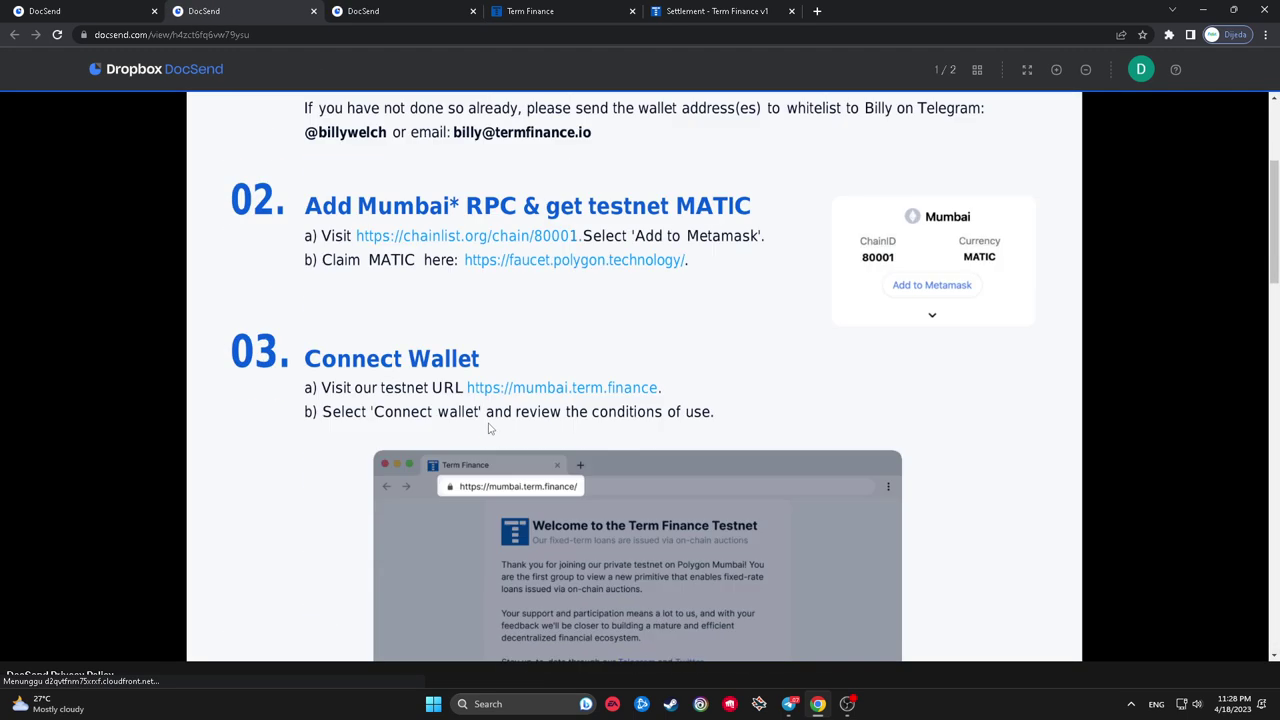
{"action": "scroll", "coordinate": [483, 416], "scroll_direction": "down", "scroll_amount": 3}
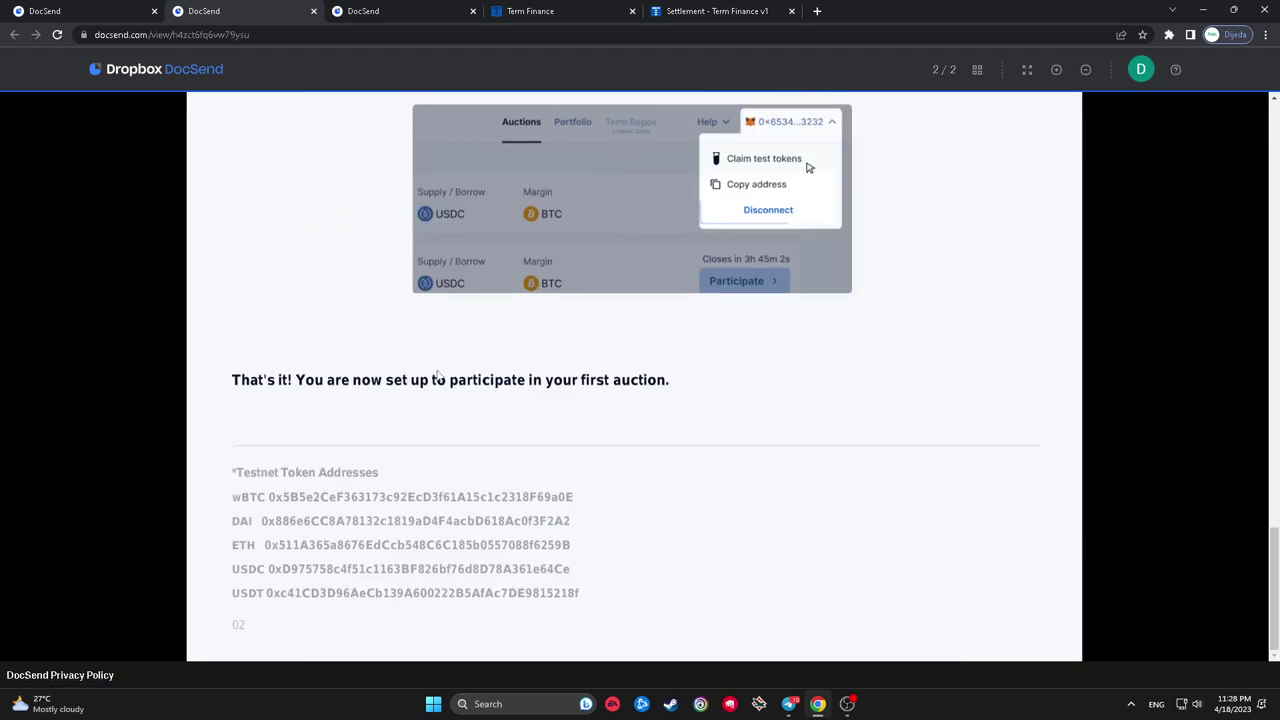
{"action": "left_click", "coordinate": [311, 12]}
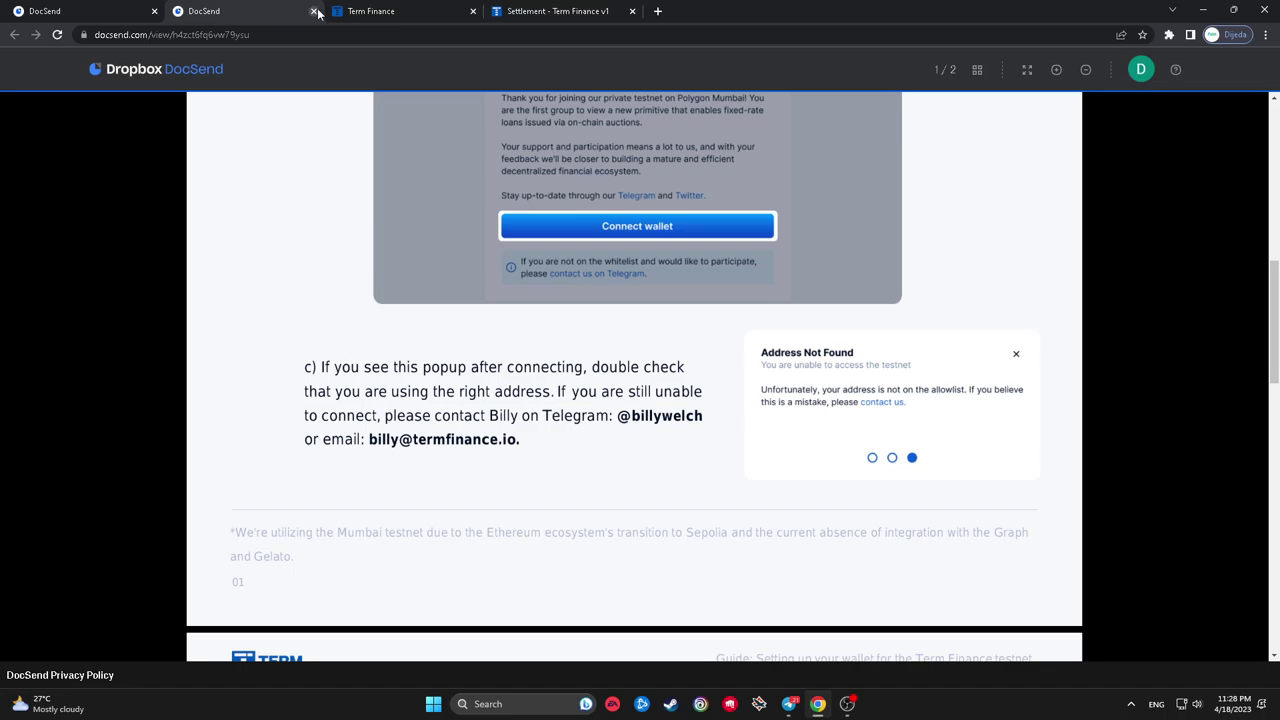
{"action": "left_click", "coordinate": [314, 11]}
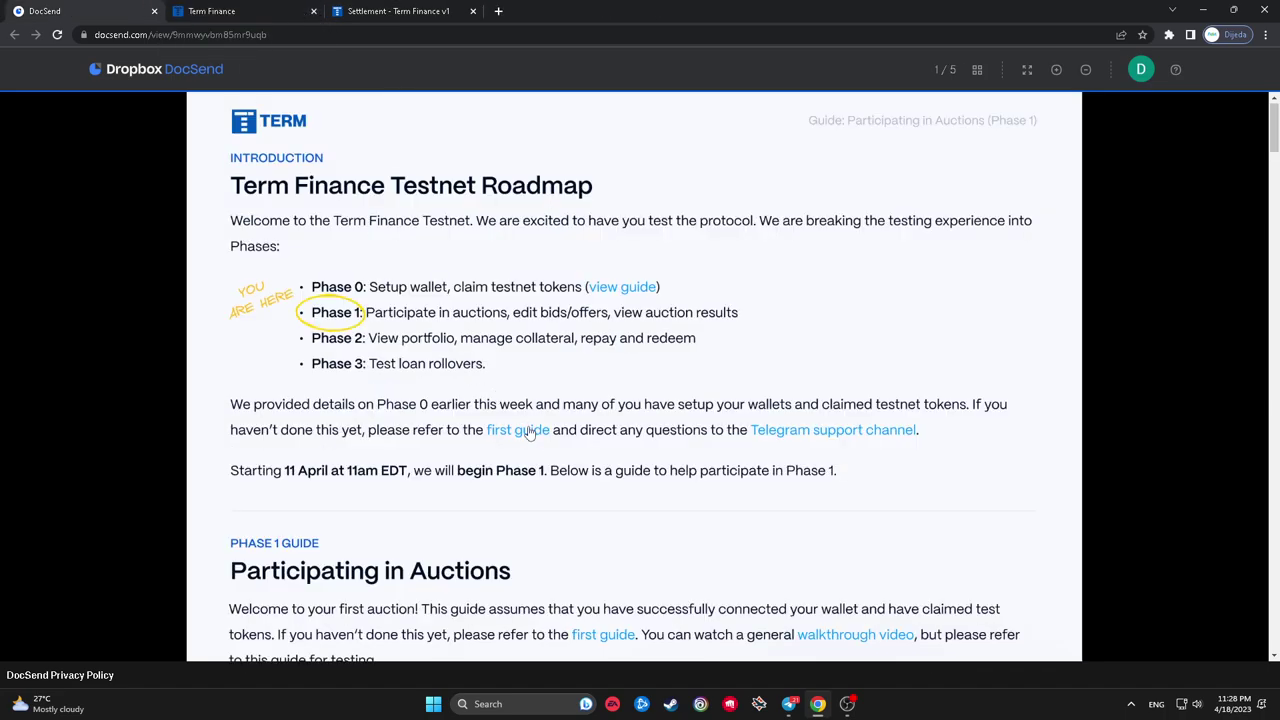
Read the Phase 1 guide from the roadmap through the section on lenders submitting offers and its two-tender example.
{"action": "scroll", "coordinate": [790, 445], "scroll_direction": "down", "scroll_amount": 3}
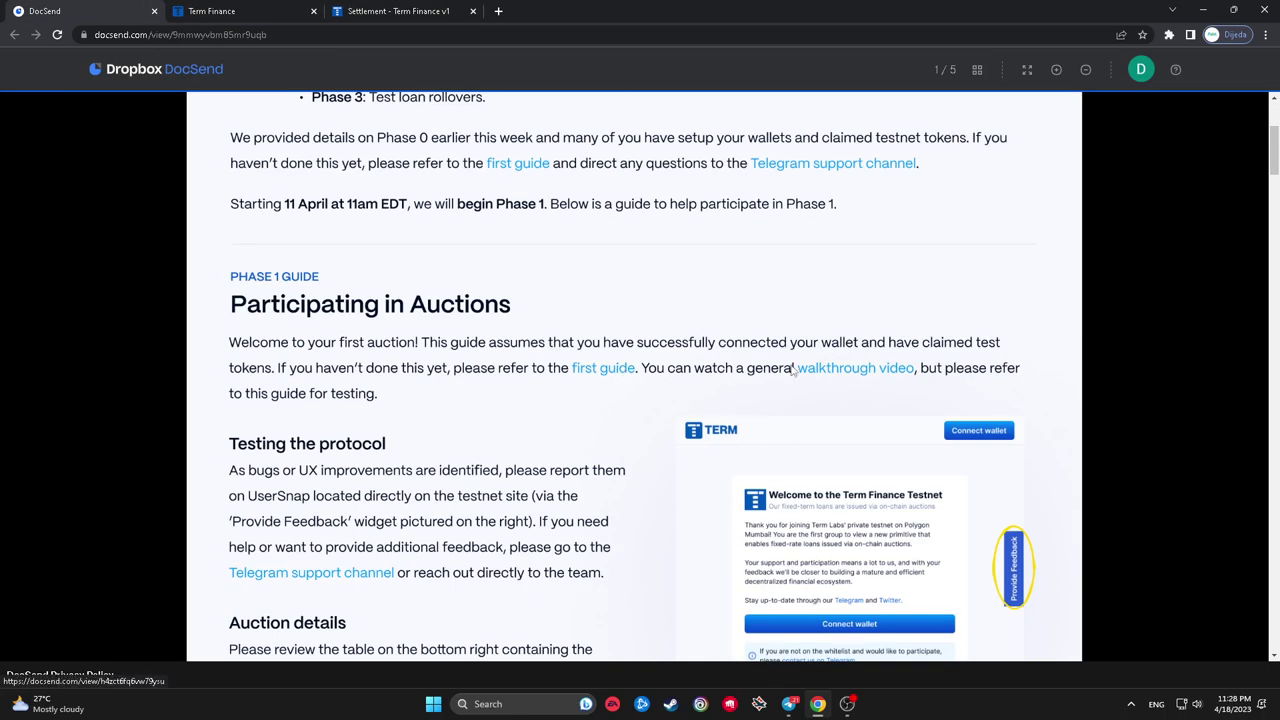
{"action": "scroll", "coordinate": [790, 372], "scroll_direction": "down", "scroll_amount": 2}
{"action": "scroll", "coordinate": [719, 381], "scroll_direction": "down", "scroll_amount": 3}
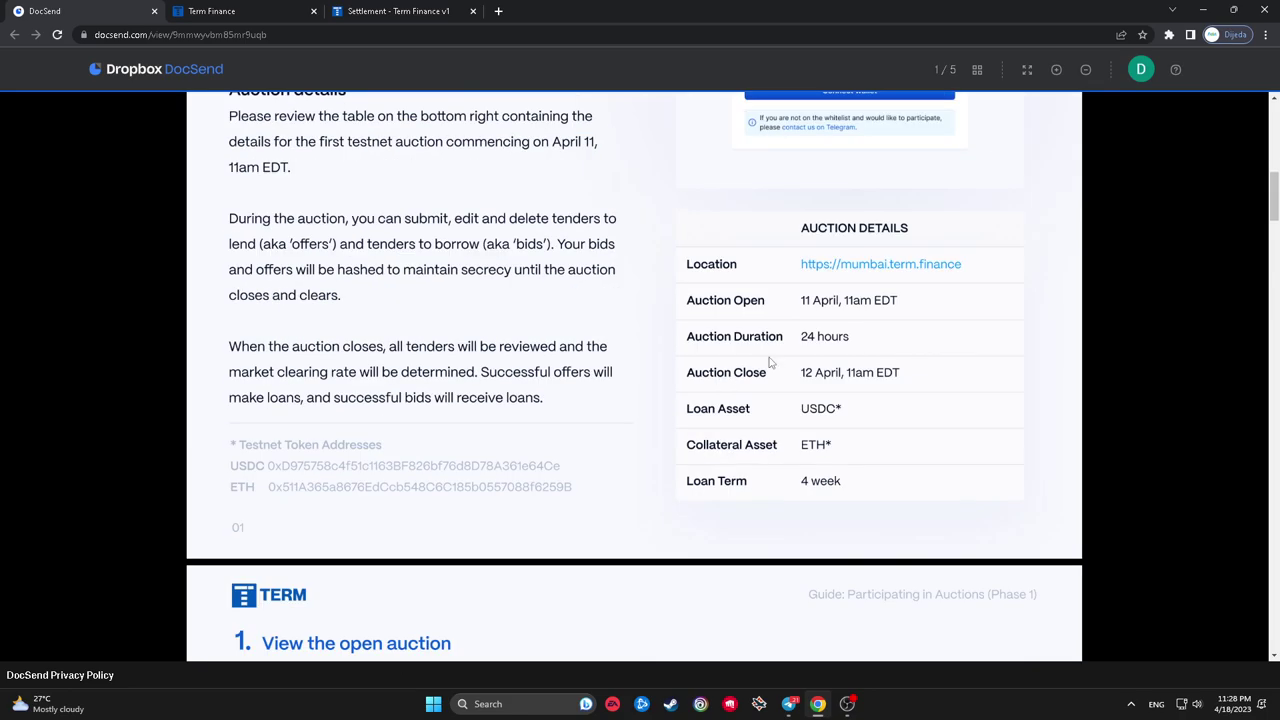
{"action": "scroll", "coordinate": [787, 376], "scroll_direction": "down", "scroll_amount": 7}
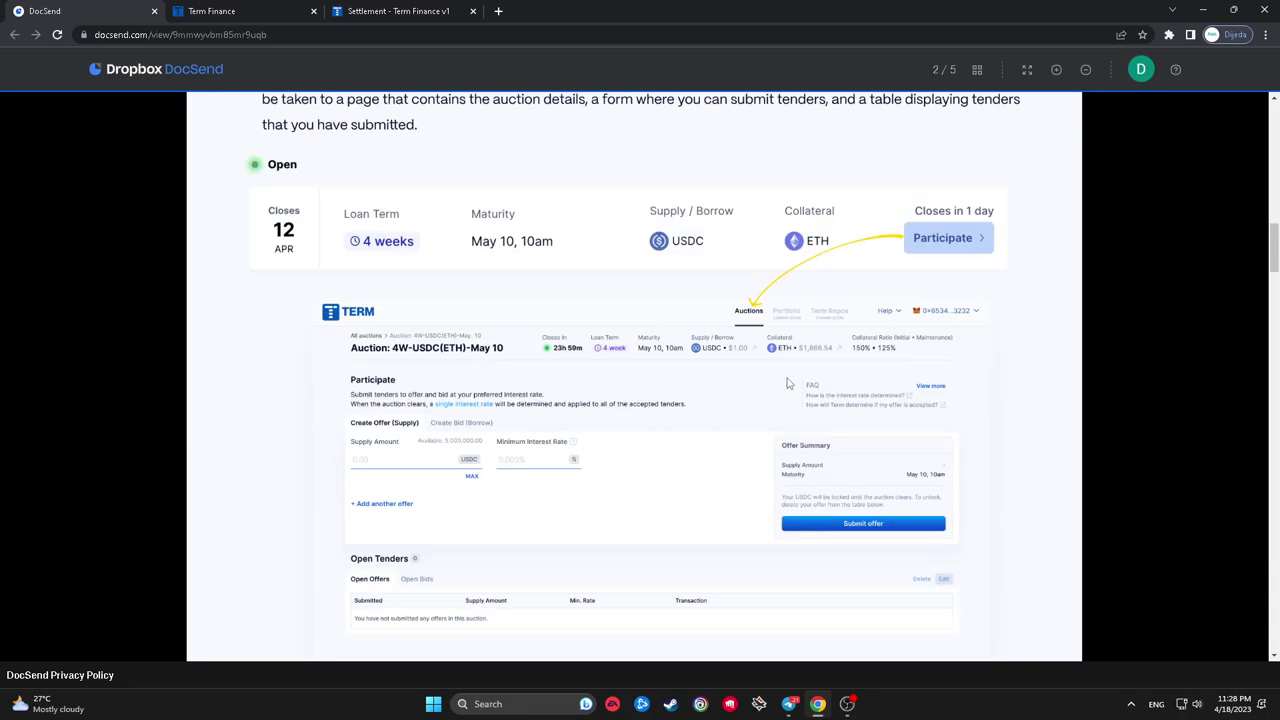
{"action": "scroll", "coordinate": [537, 428], "scroll_direction": "down", "scroll_amount": 2}
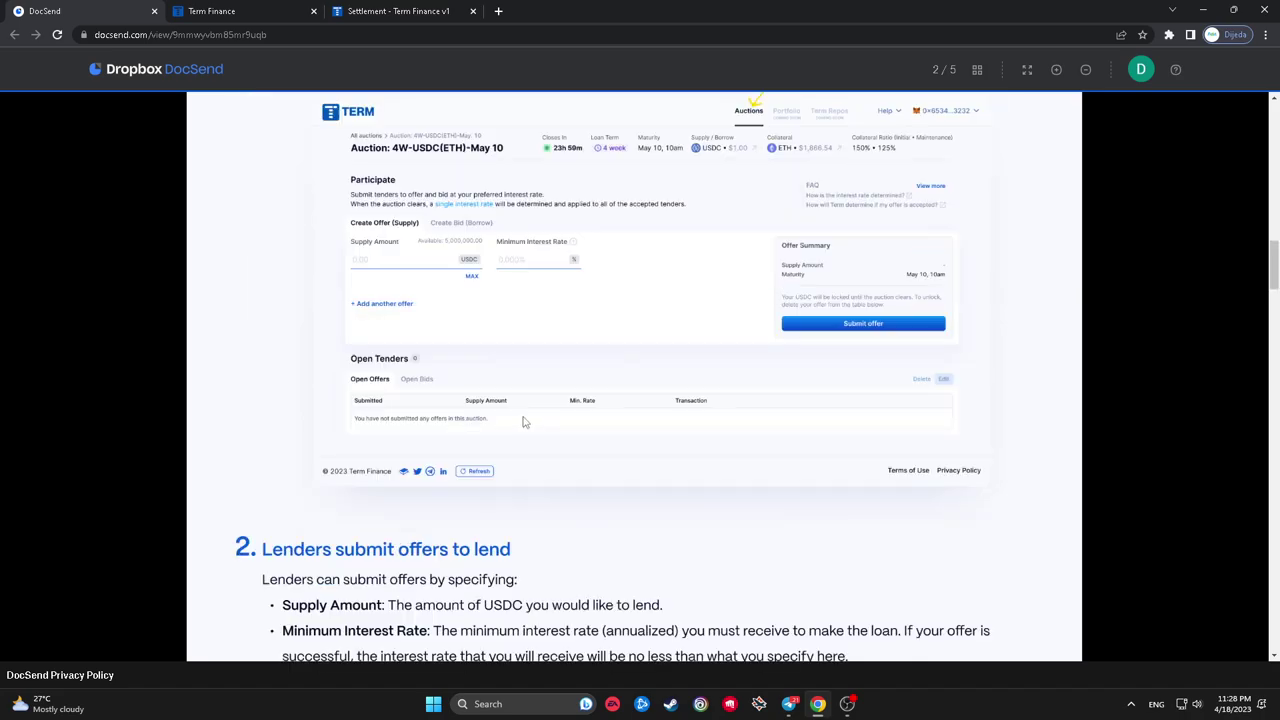
{"action": "scroll", "coordinate": [505, 418], "scroll_direction": "down", "scroll_amount": 3}
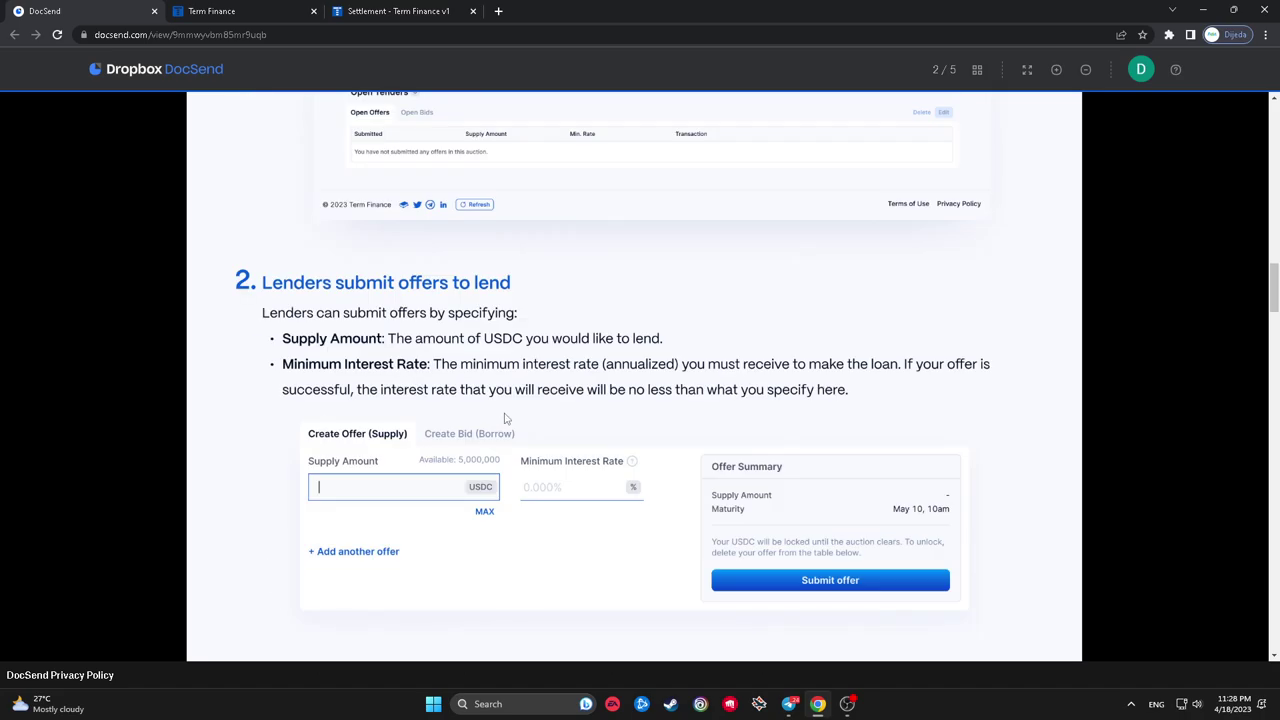
{"action": "scroll", "coordinate": [505, 418], "scroll_direction": "down", "scroll_amount": 8}
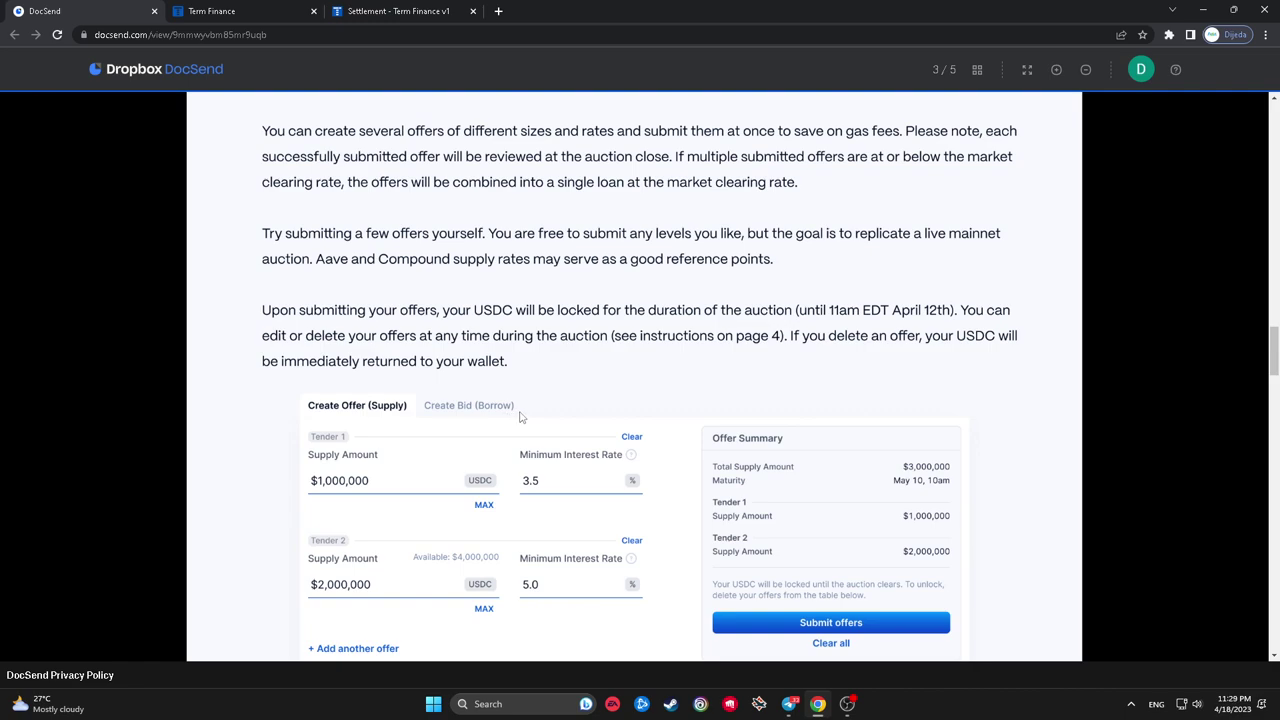
{"action": "scroll", "coordinate": [533, 398], "scroll_direction": "down", "scroll_amount": 2}
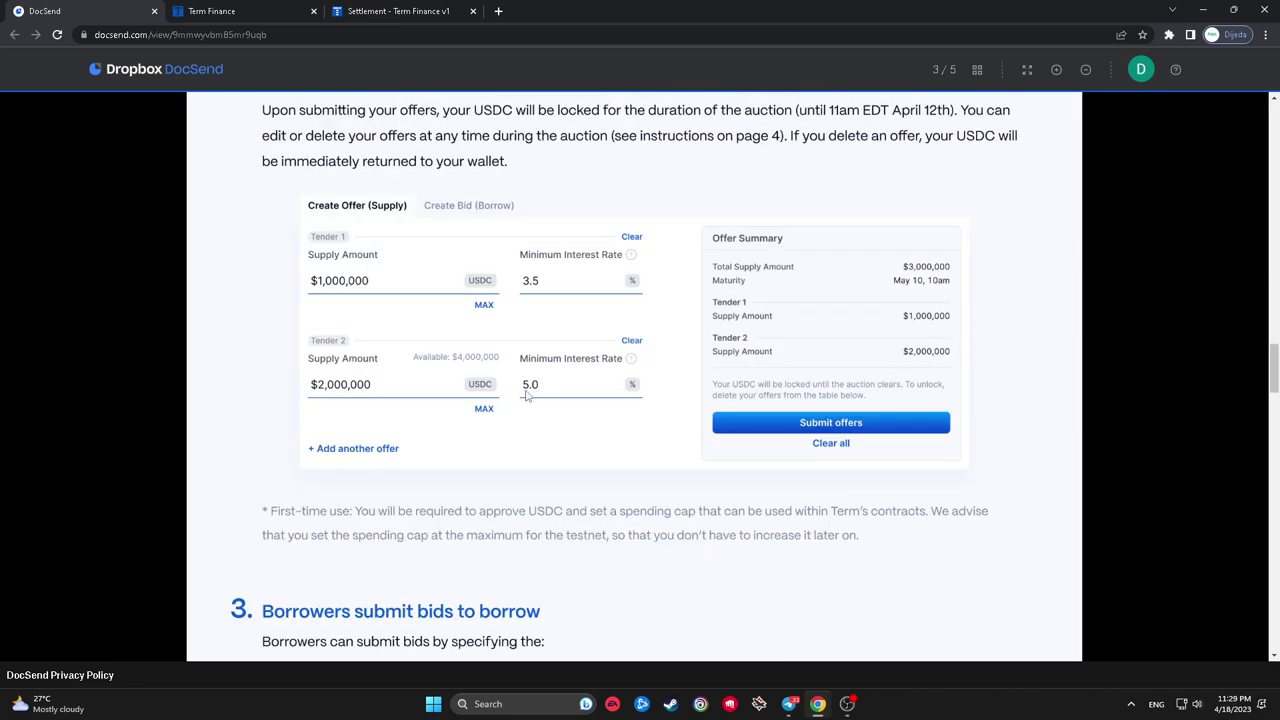
Check the auction's offer form against the guide's instructions for creating several offers of different sizes and rates.
{"action": "left_click", "coordinate": [285, 8]}
{"action": "left_click", "coordinate": [108, 10]}
{"action": "left_click", "coordinate": [239, 10]}
{"action": "left_click", "coordinate": [124, 292]}
{"action": "left_click", "coordinate": [18, 10]}
{"action": "scroll", "coordinate": [340, 408], "scroll_direction": "down", "scroll_amount": 1}
{"action": "scroll", "coordinate": [360, 416], "scroll_direction": "up", "scroll_amount": 5}
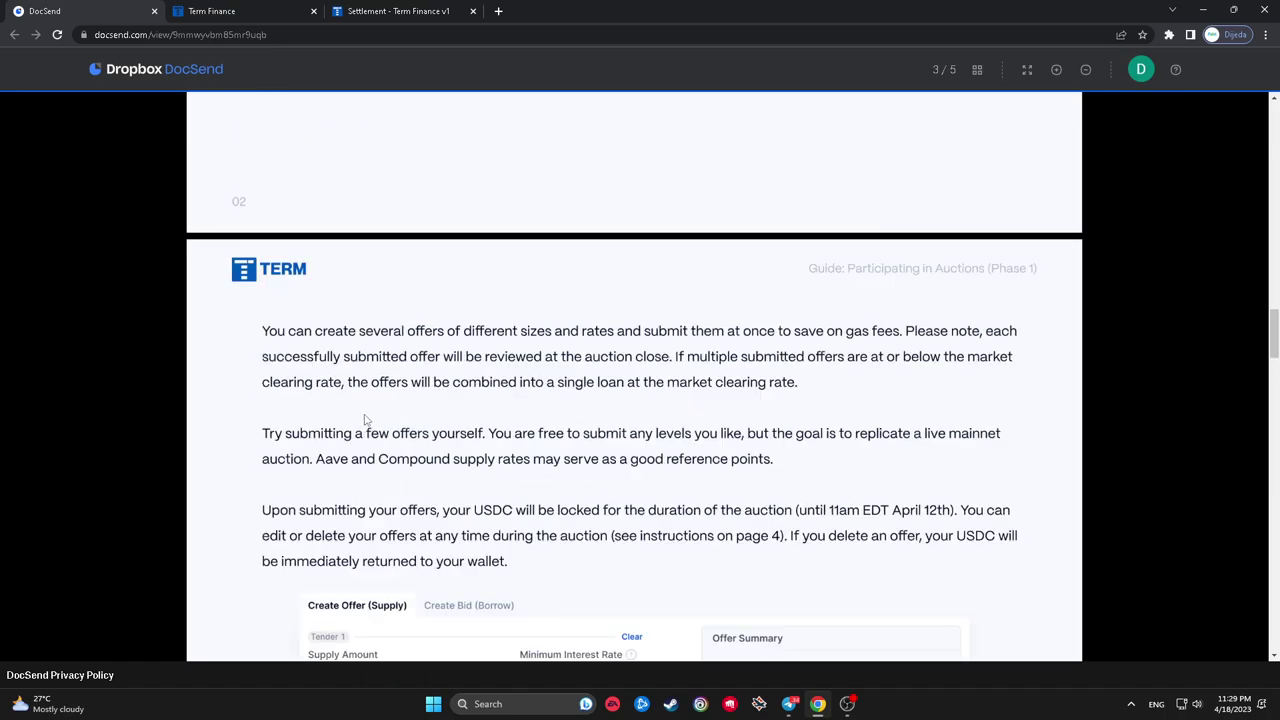
Reread the guide's supply amount and minimum interest rate instructions, and set the lending offer's minimum interest rate to 1%.
{"action": "scroll", "coordinate": [375, 418], "scroll_direction": "up", "scroll_amount": 5}
{"action": "scroll", "coordinate": [386, 418], "scroll_direction": "down", "scroll_amount": 2}
{"action": "scroll", "coordinate": [388, 420], "scroll_direction": "up", "scroll_amount": 3}
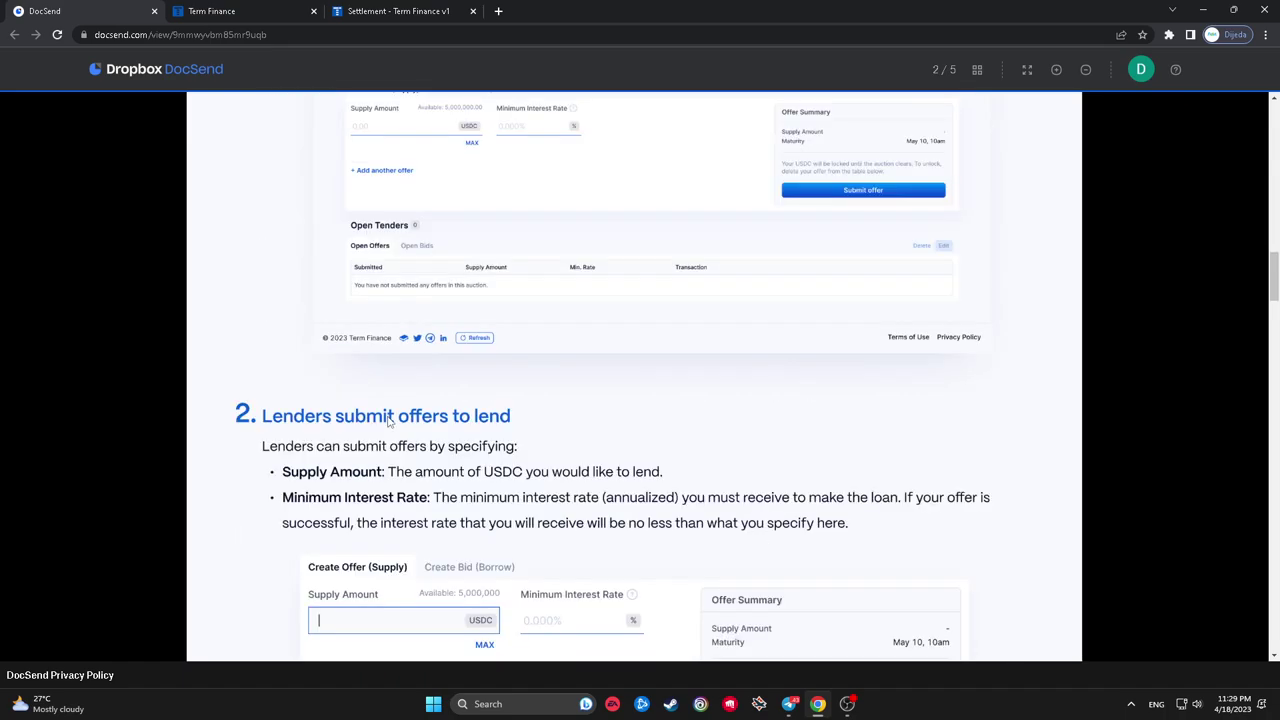
{"action": "scroll", "coordinate": [390, 421], "scroll_direction": "down", "scroll_amount": 3}
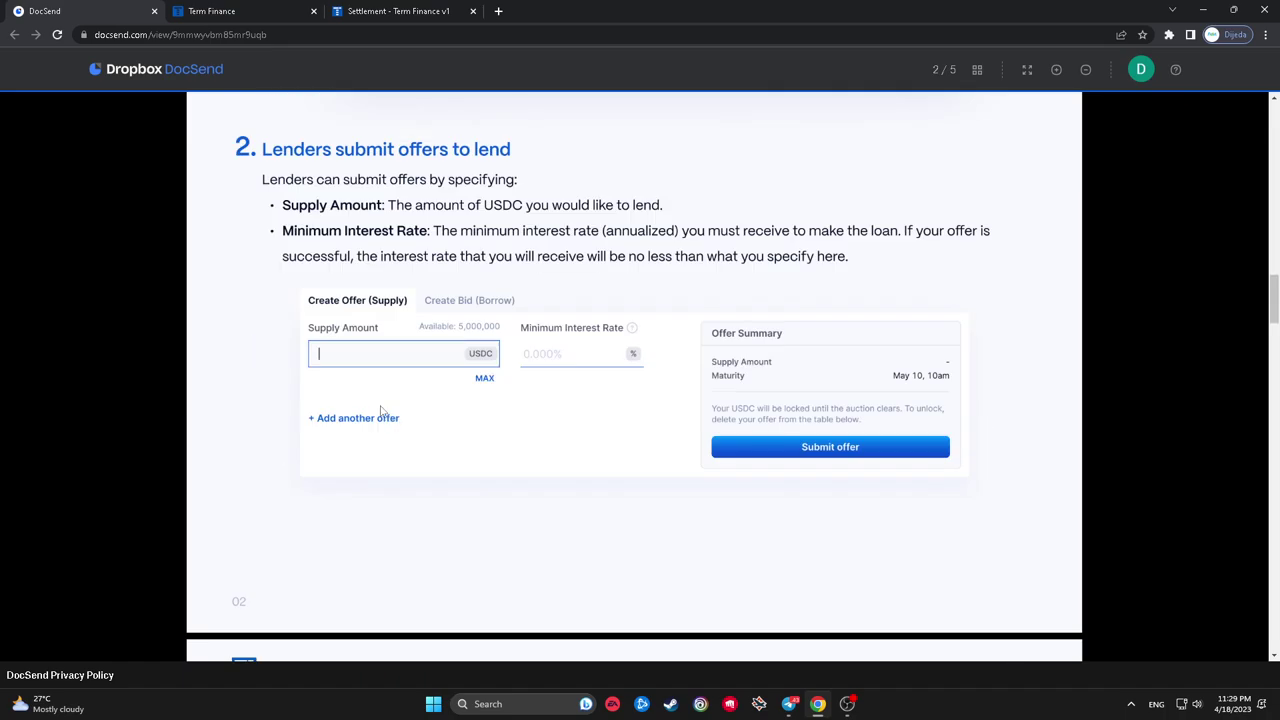
{"action": "key", "text": "ctrl+Tab"}
{"action": "left_click", "coordinate": [284, 293]}
{"action": "type", "text": "1"}
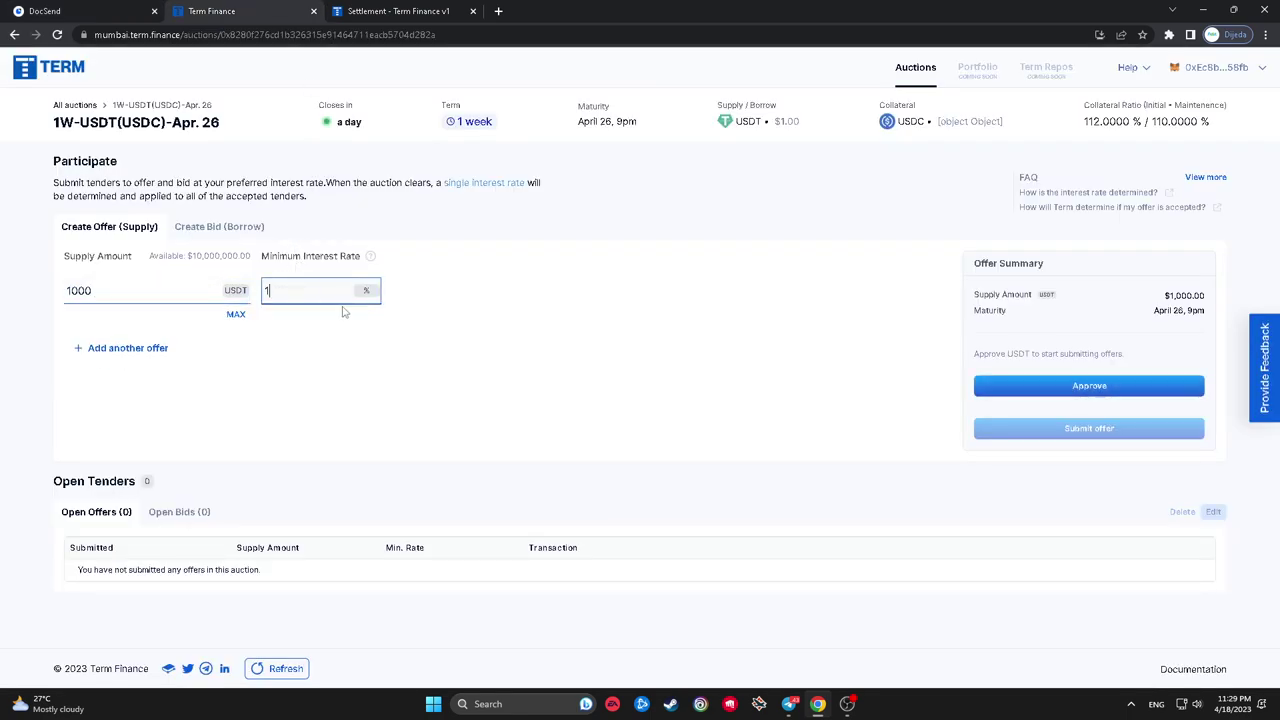
Start the USDT approval for the offer and copy its 1000 supply amount for use as the spending cap.
{"action": "left_click", "coordinate": [994, 384]}
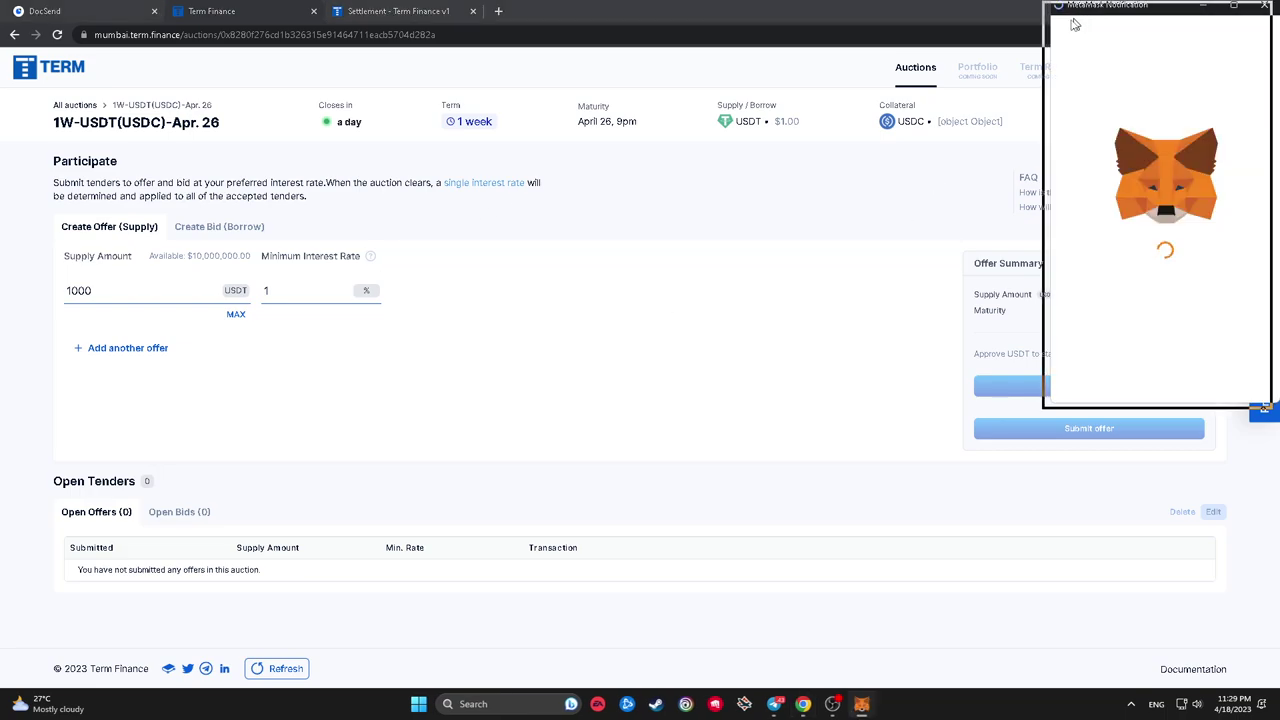
{"action": "left_click_drag", "start_coordinate": [1080, 5], "coordinate": [1000, 40]}
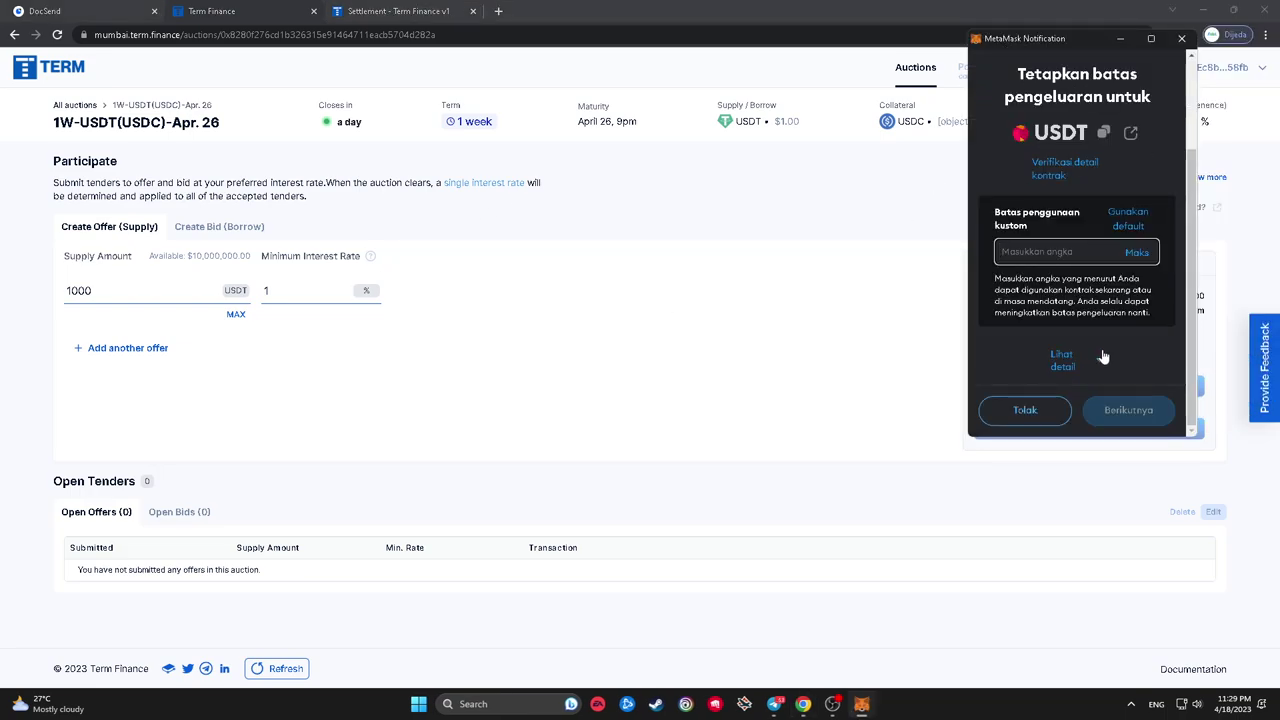
{"action": "left_click", "coordinate": [1130, 264]}
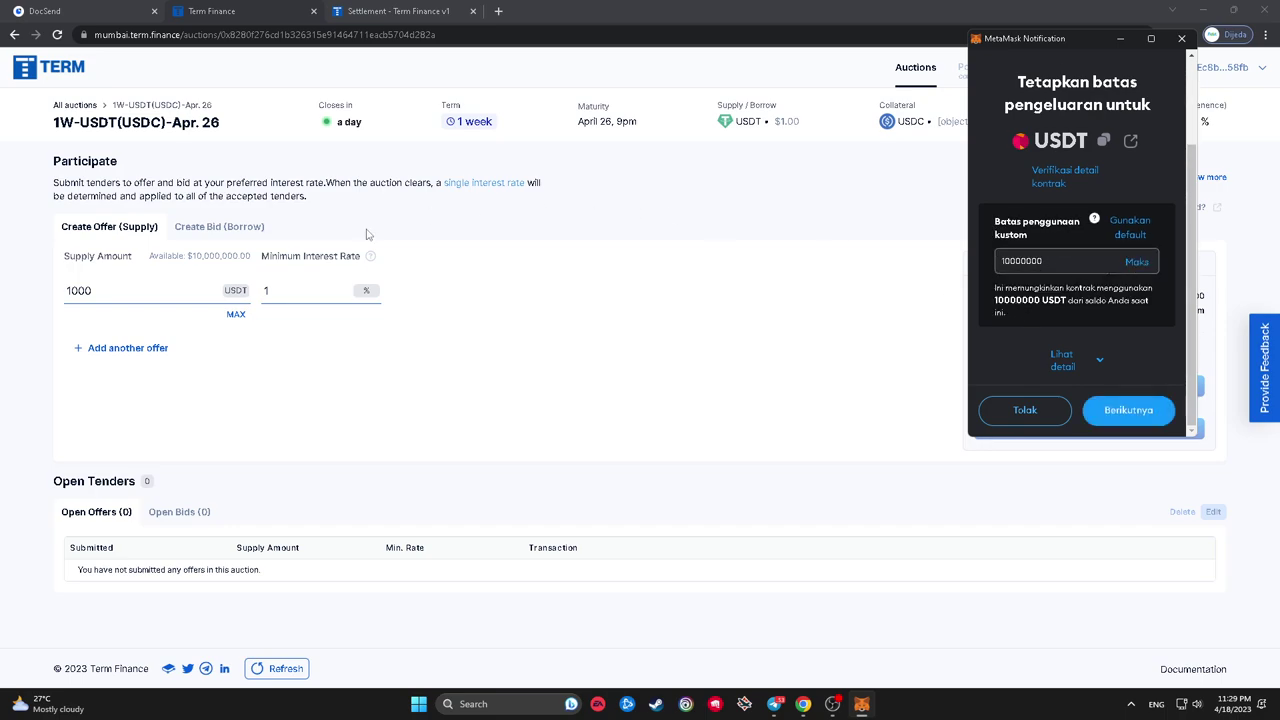
{"action": "left_click", "coordinate": [180, 292]}
{"action": "double_click", "coordinate": [197, 289]}
{"action": "key", "text": "ctrl+c"}
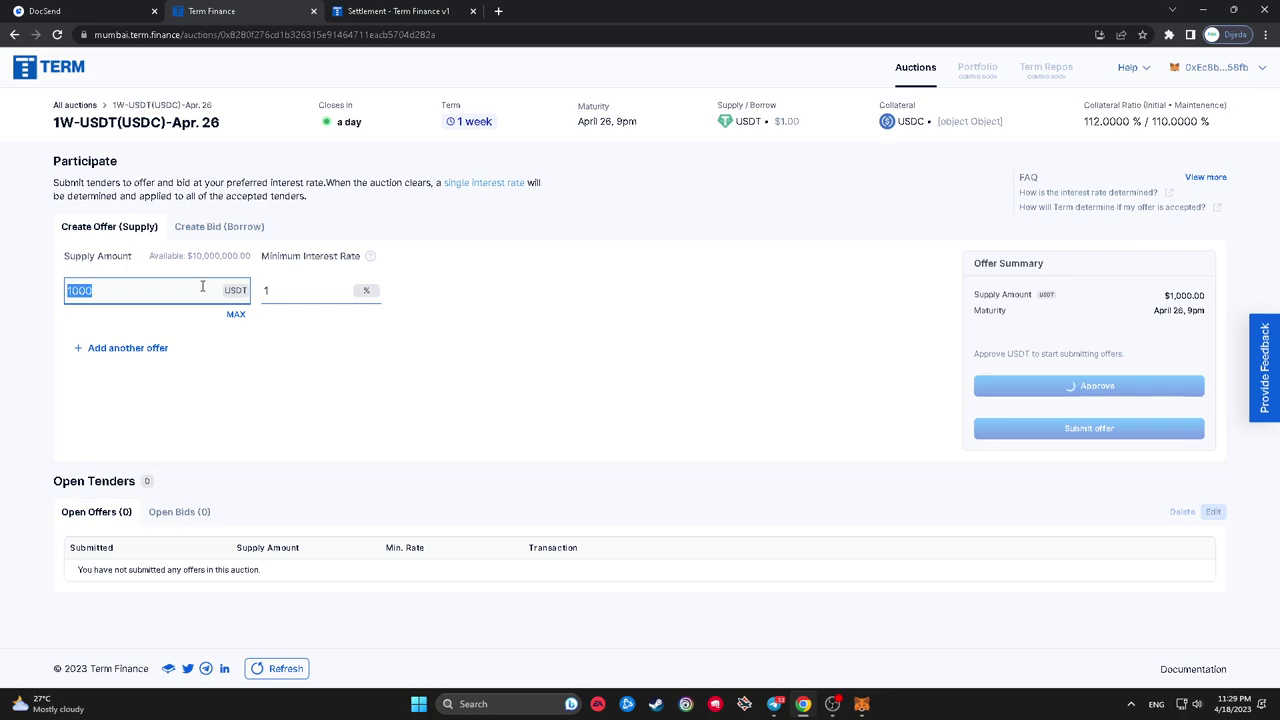
Set the custom USDT spending cap to 1000 in MetaMask and approve the request.
{"action": "left_click", "coordinate": [861, 704]}
{"action": "left_click", "coordinate": [1068, 263]}
{"action": "type", "text": "00000000000000000000"}
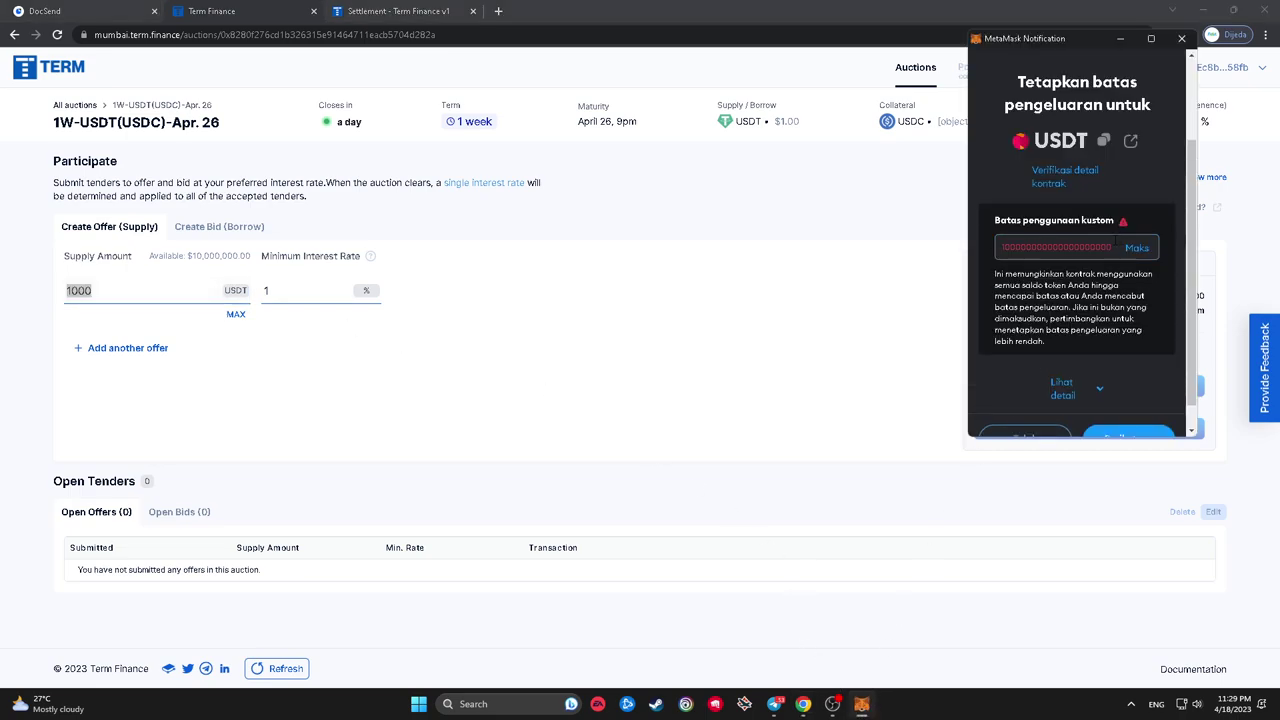
{"action": "left_click", "coordinate": [1058, 382]}
{"action": "scroll", "coordinate": [1100, 320], "scroll_direction": "up", "scroll_amount": 3}
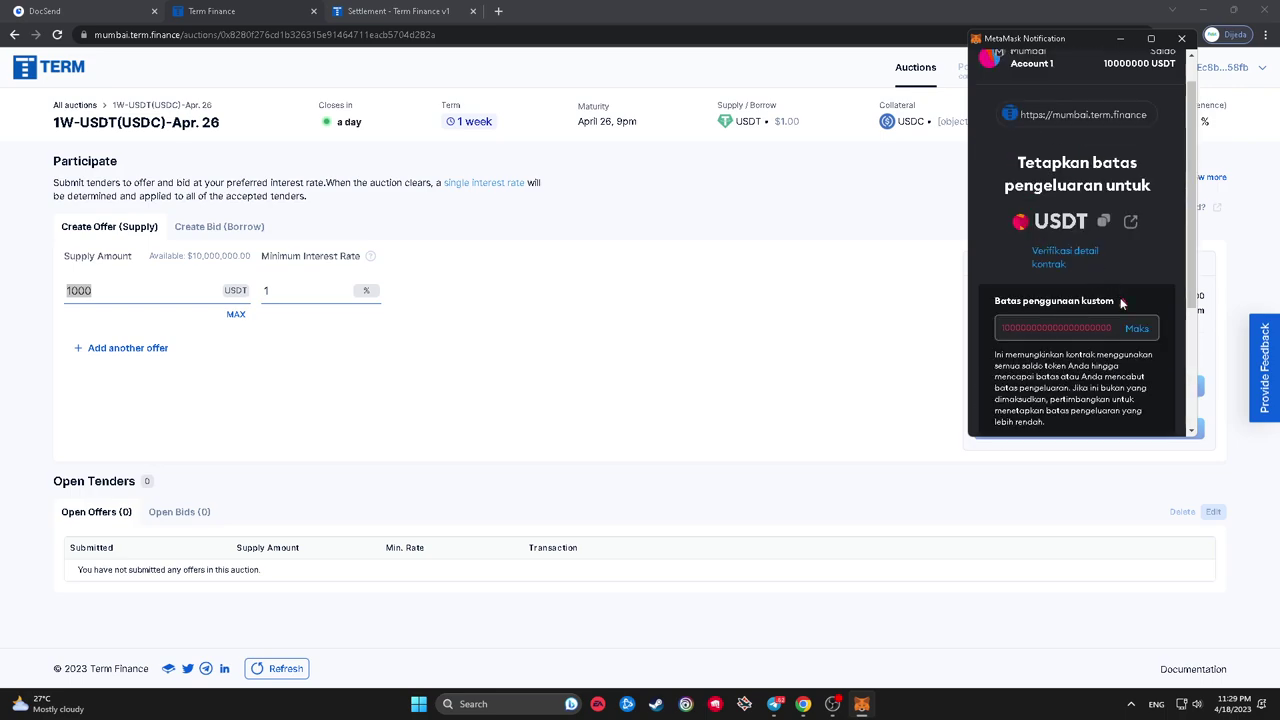
{"action": "key", "text": "ctrl+a"}
{"action": "key", "text": "ctrl+v"}
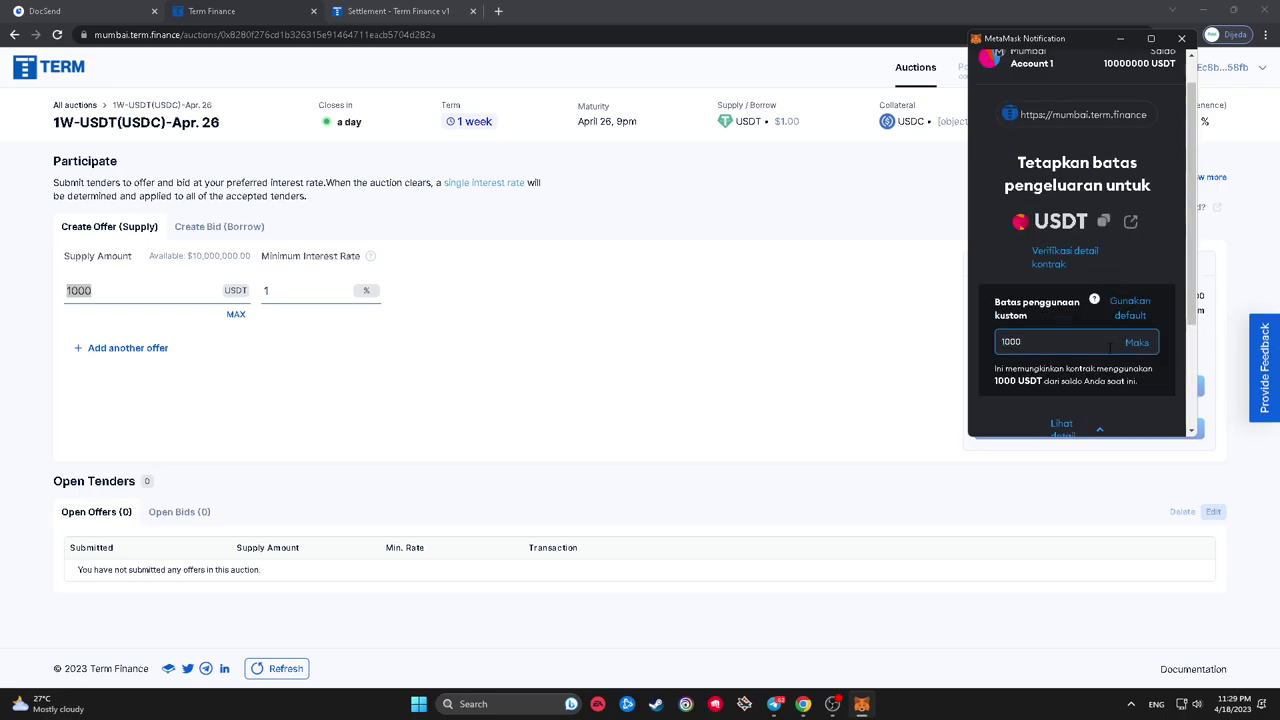
{"action": "scroll", "coordinate": [1110, 348], "scroll_direction": "down", "scroll_amount": 5}
{"action": "left_click", "coordinate": [1128, 408]}
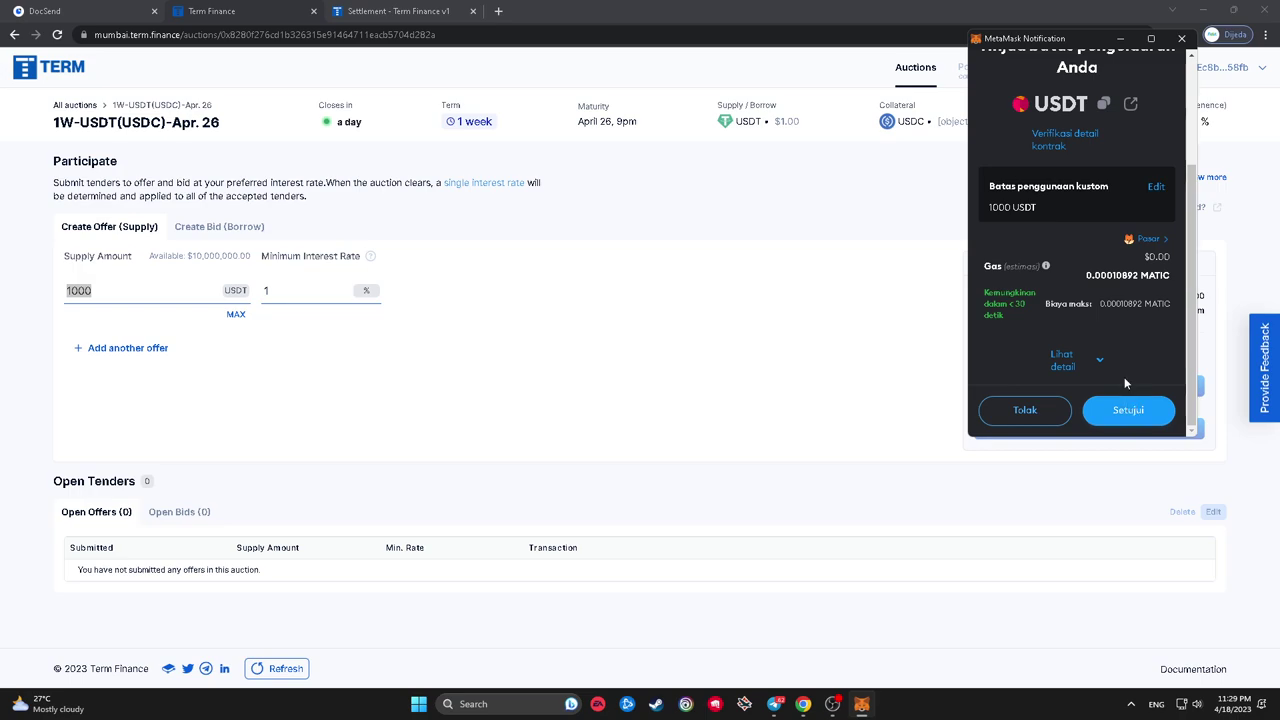
{"action": "left_click", "coordinate": [1146, 405]}
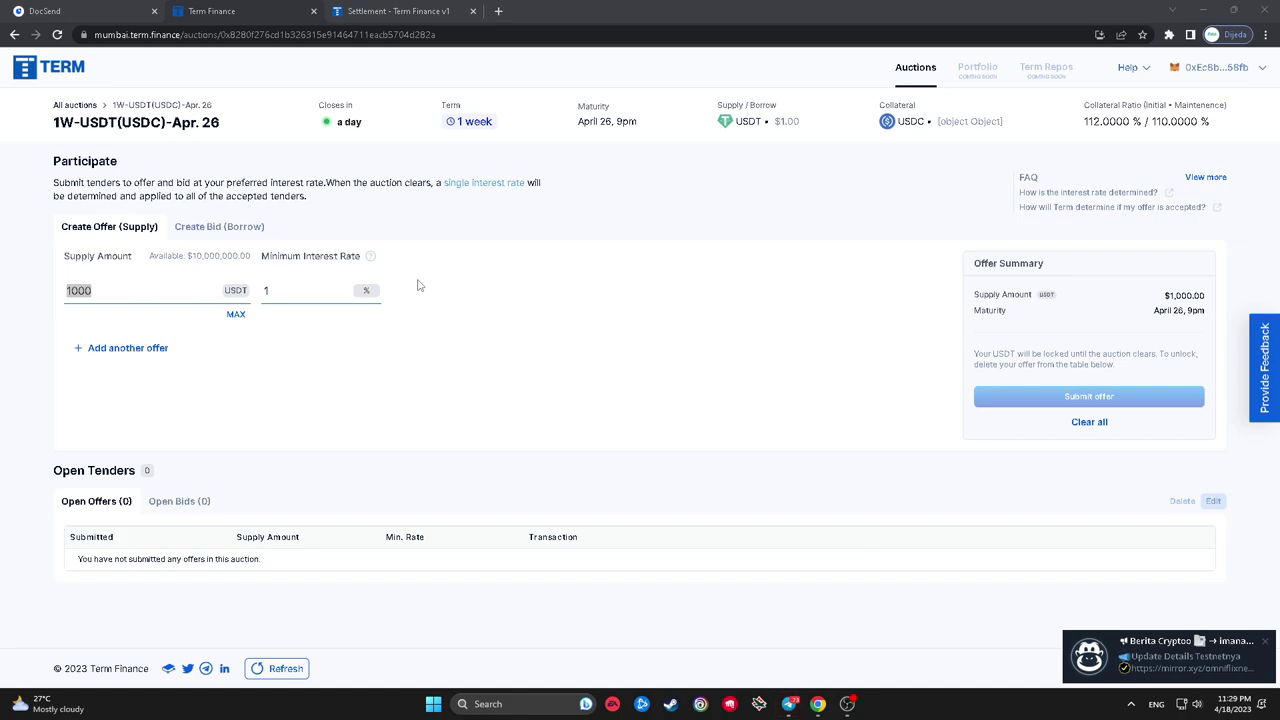
Submit the 1000 USDT lending offer at 1%, signing the message and confirming the transaction in MetaMask.
{"action": "left_click", "coordinate": [1060, 387]}
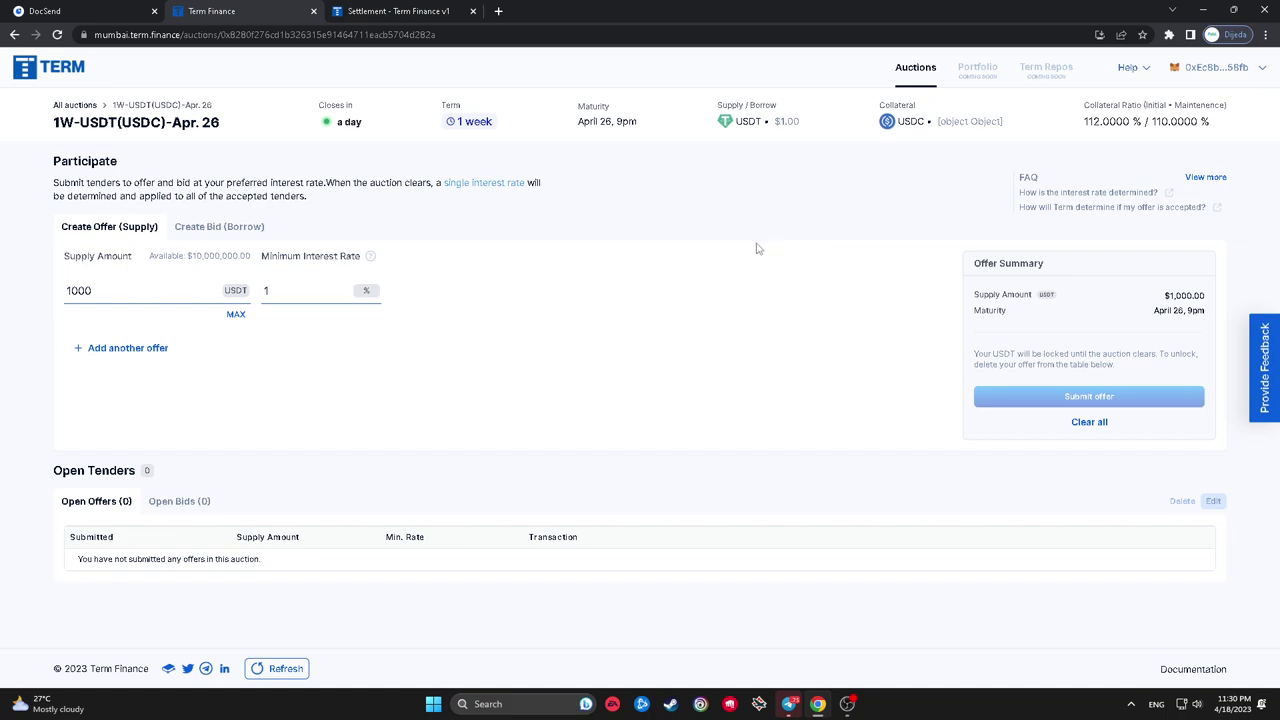
{"action": "left_click", "coordinate": [331, 282]}
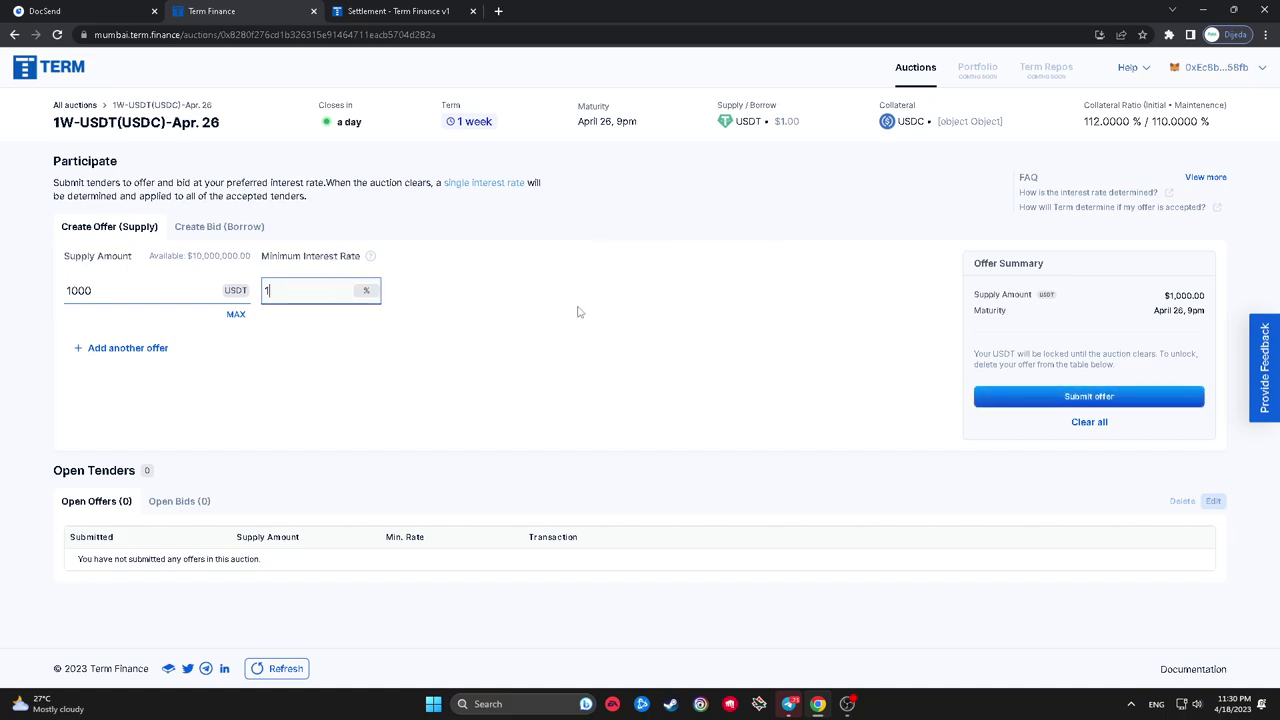
{"action": "left_click", "coordinate": [1079, 397]}
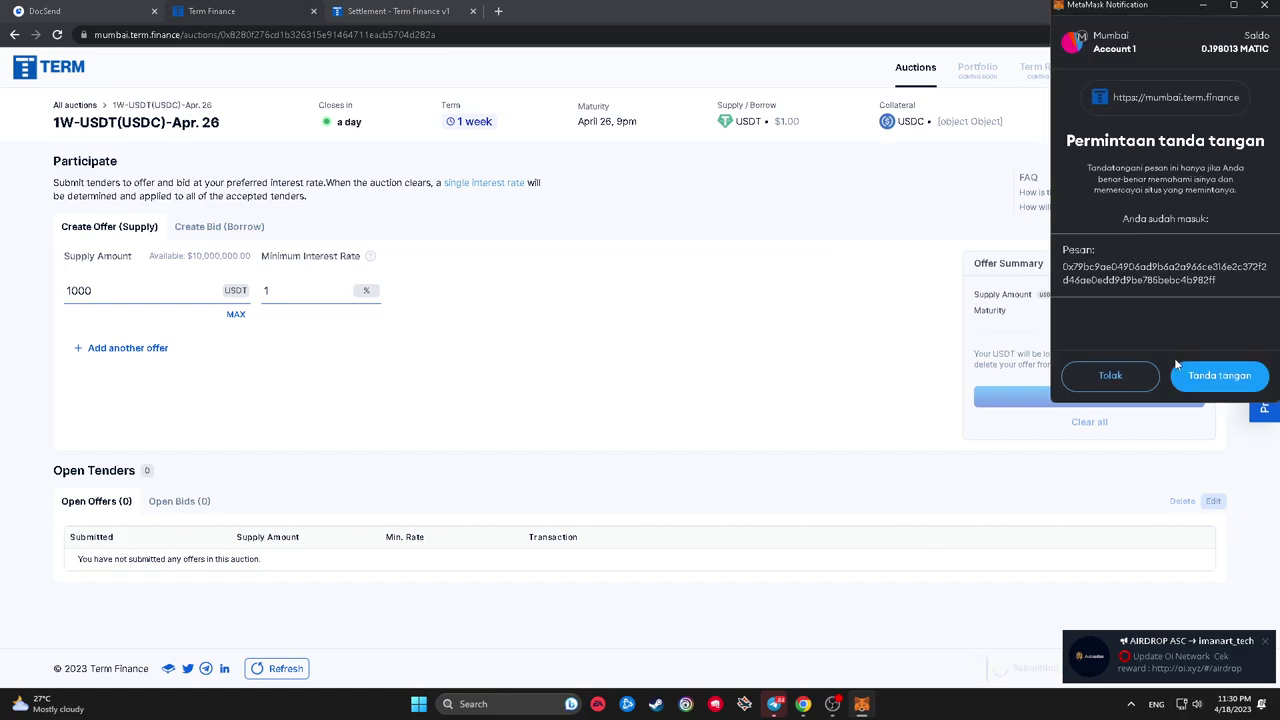
{"action": "left_click", "coordinate": [1195, 377]}
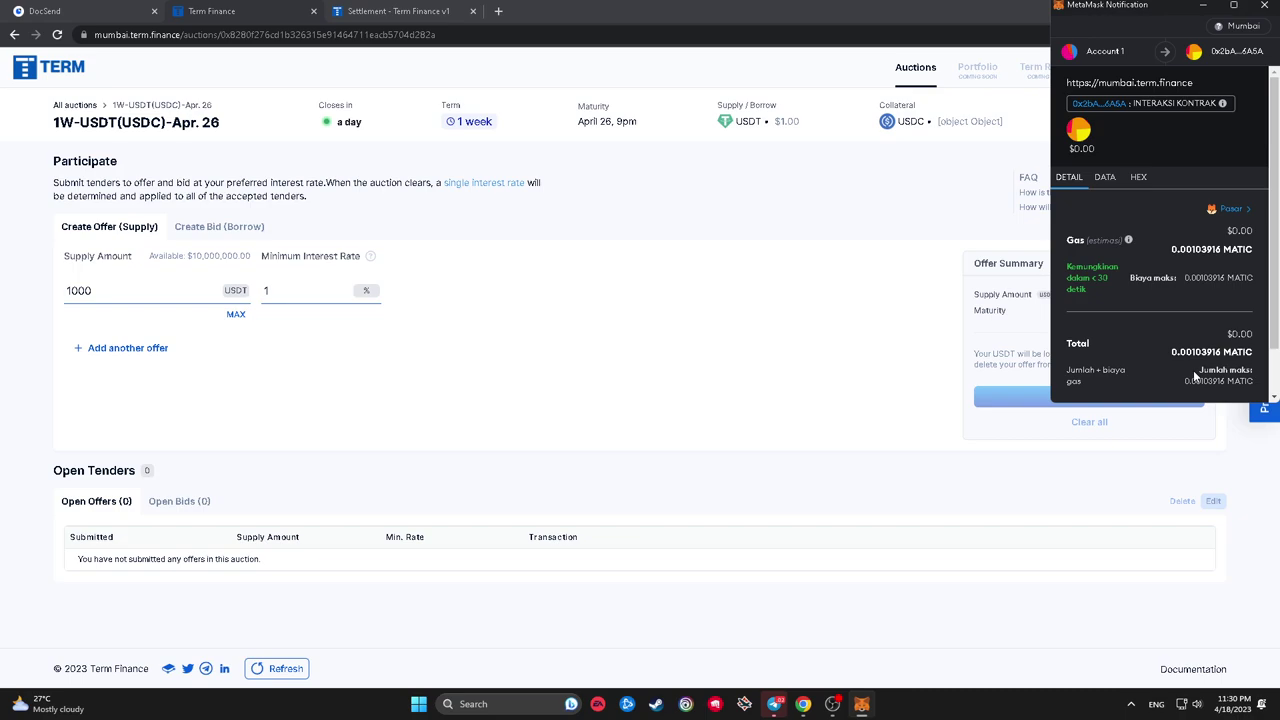
{"action": "scroll", "coordinate": [1214, 371], "scroll_direction": "down", "scroll_amount": 1}
{"action": "left_click", "coordinate": [1214, 372]}
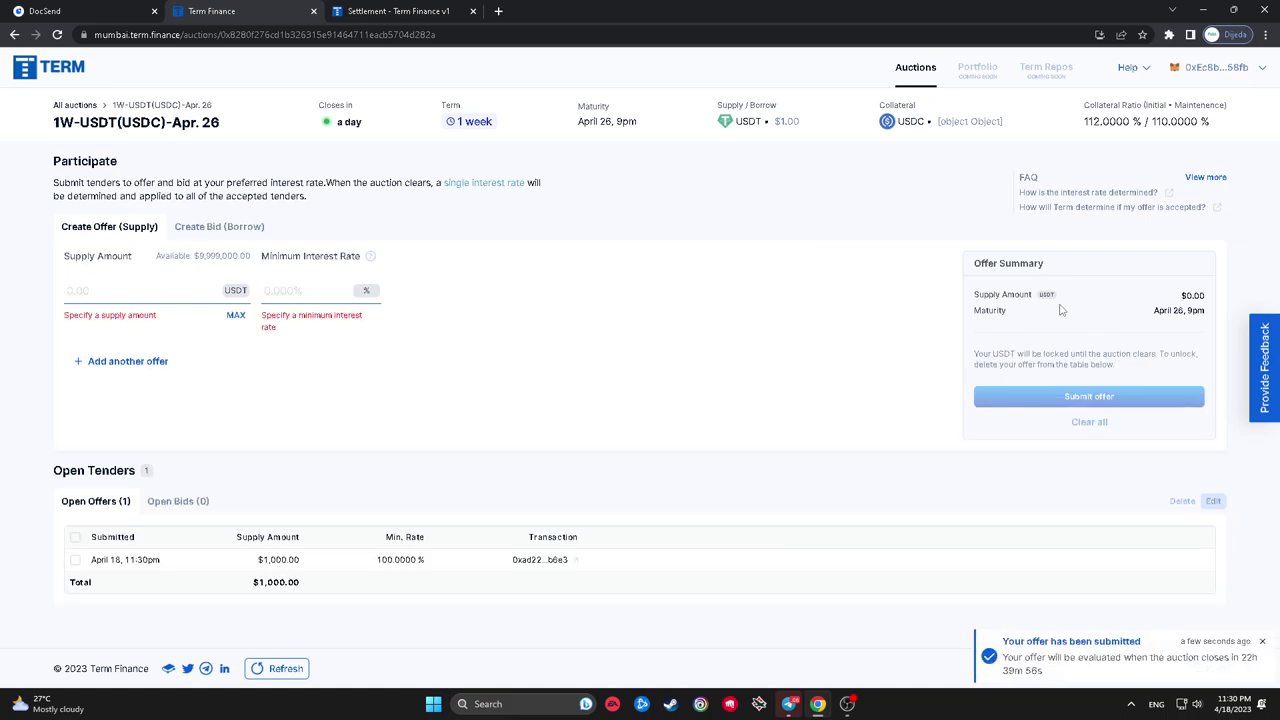
Dismiss the submission notice and view the submitted offer's transaction details on Polygonscan, returning to the auction page.
{"action": "left_click", "coordinate": [1262, 641]}
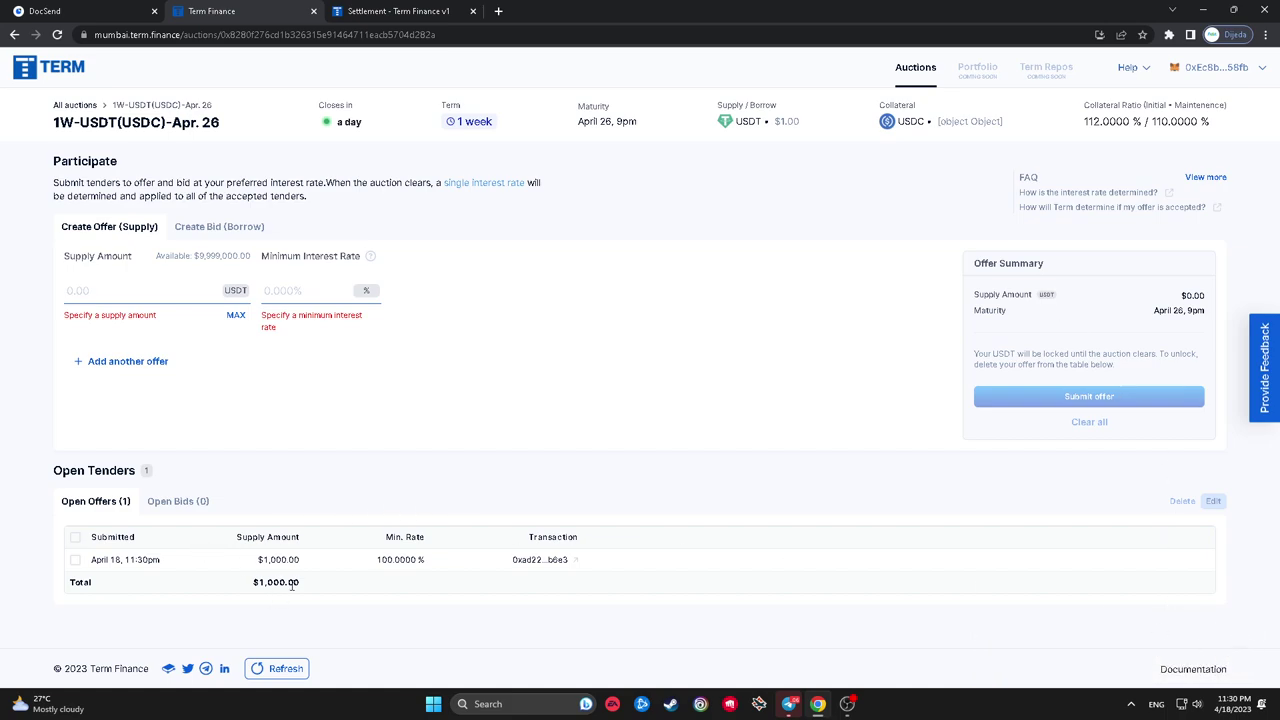
{"action": "left_click", "coordinate": [574, 563]}
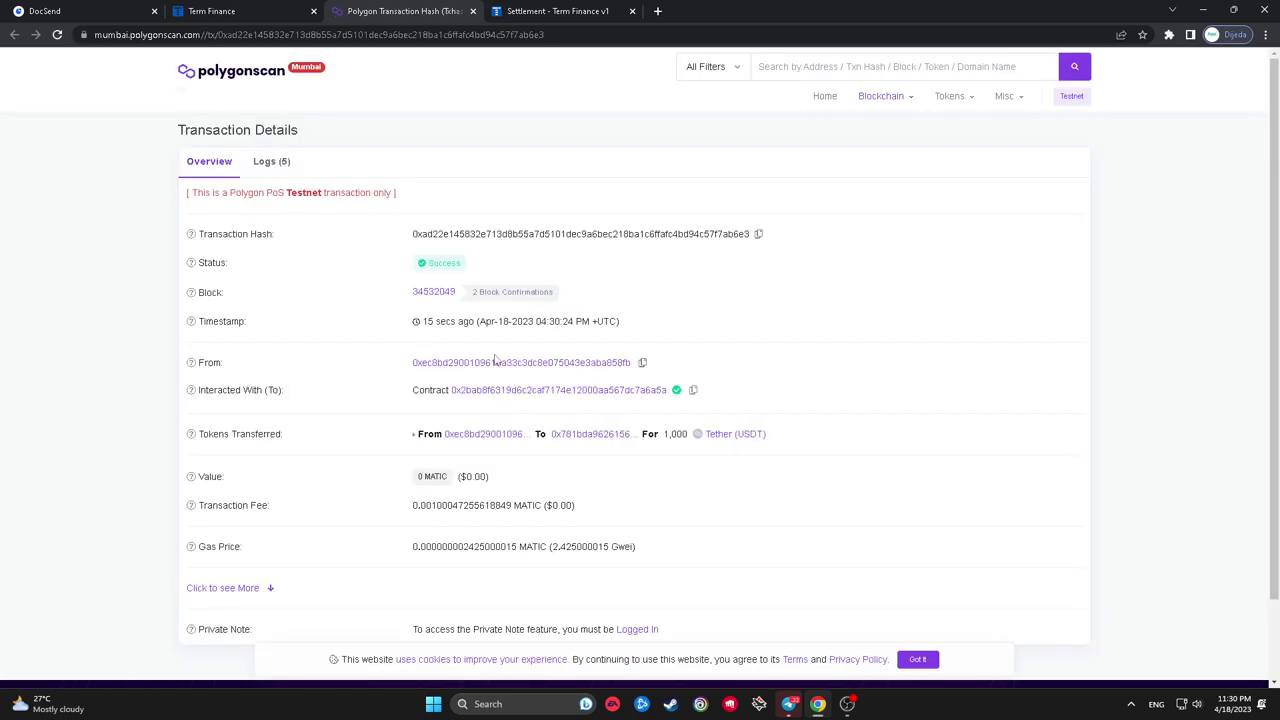
{"action": "left_click", "coordinate": [226, 9]}
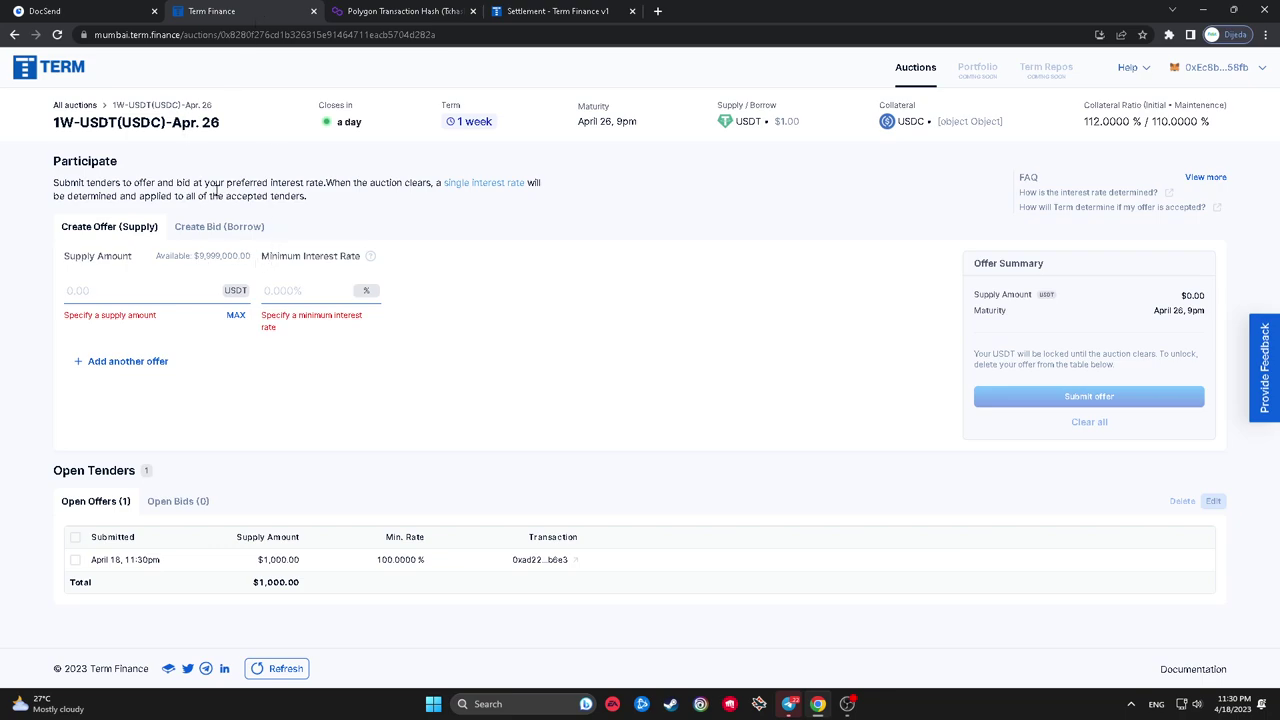
Open the auction's borrow bid form, look for matching instructions in the guide, and read the maximum interest rate explanation.
{"action": "left_click", "coordinate": [206, 228]}
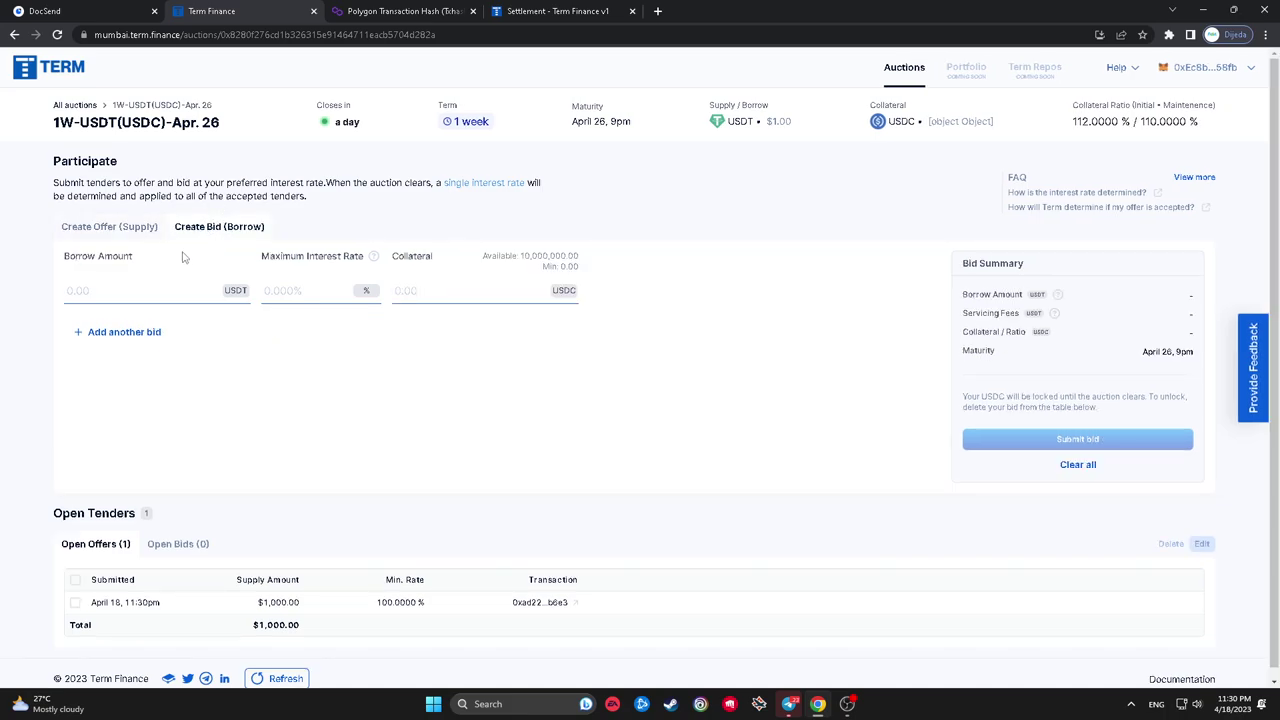
{"action": "key", "text": "ctrl+shift+Tab"}
{"action": "scroll", "coordinate": [470, 265], "scroll_direction": "down", "scroll_amount": 6}
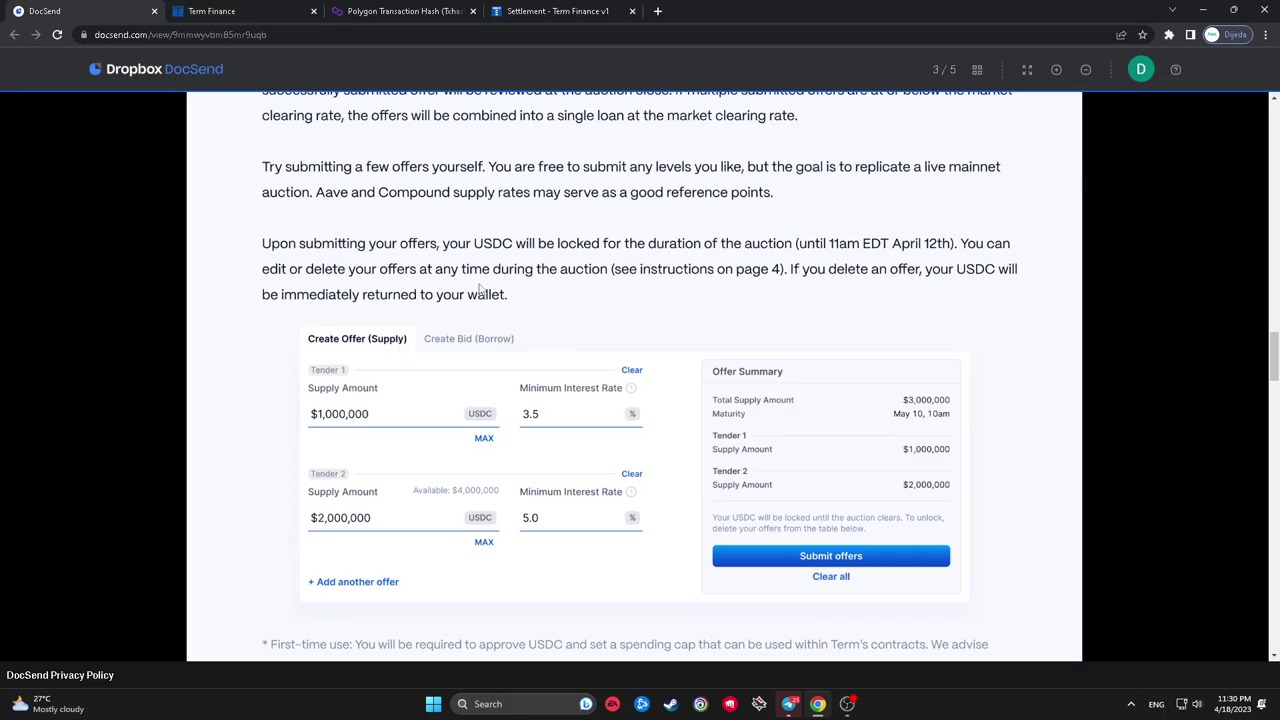
{"action": "scroll", "coordinate": [478, 290], "scroll_direction": "up", "scroll_amount": 5}
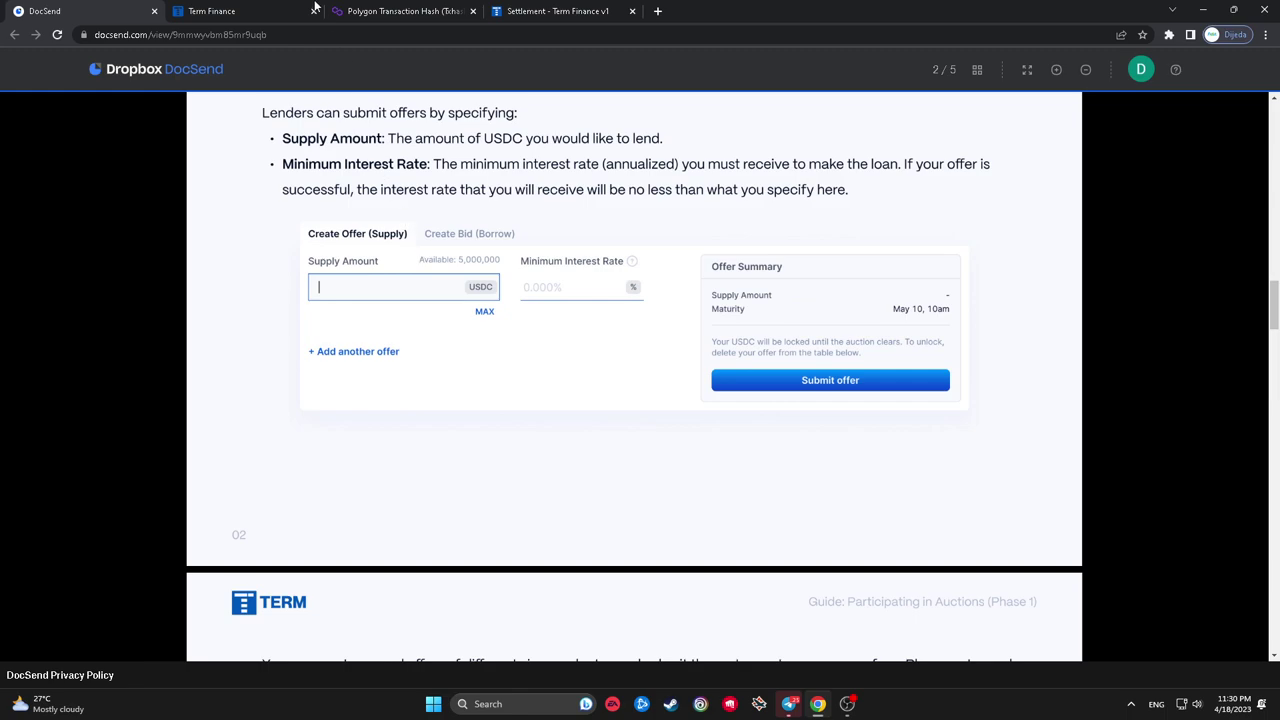
{"action": "left_click", "coordinate": [313, 6]}
{"action": "left_click", "coordinate": [231, 291]}
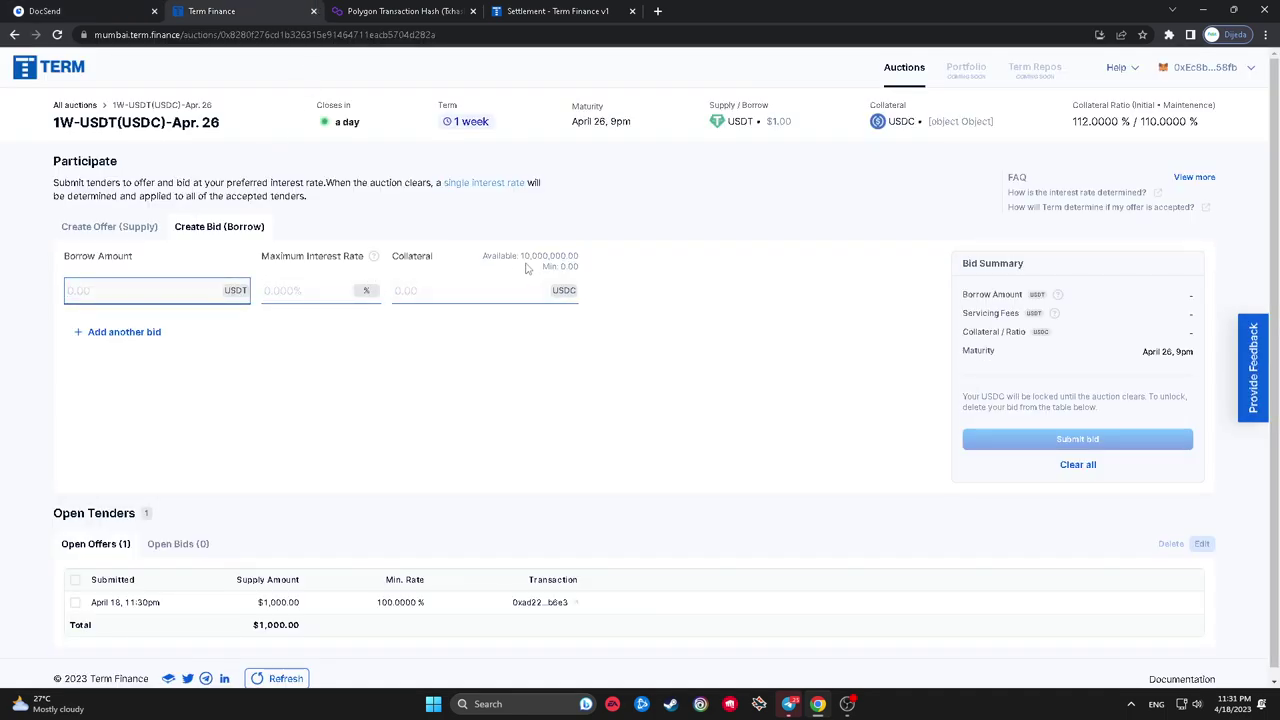
{"action": "mouse_move", "coordinate": [376, 260]}
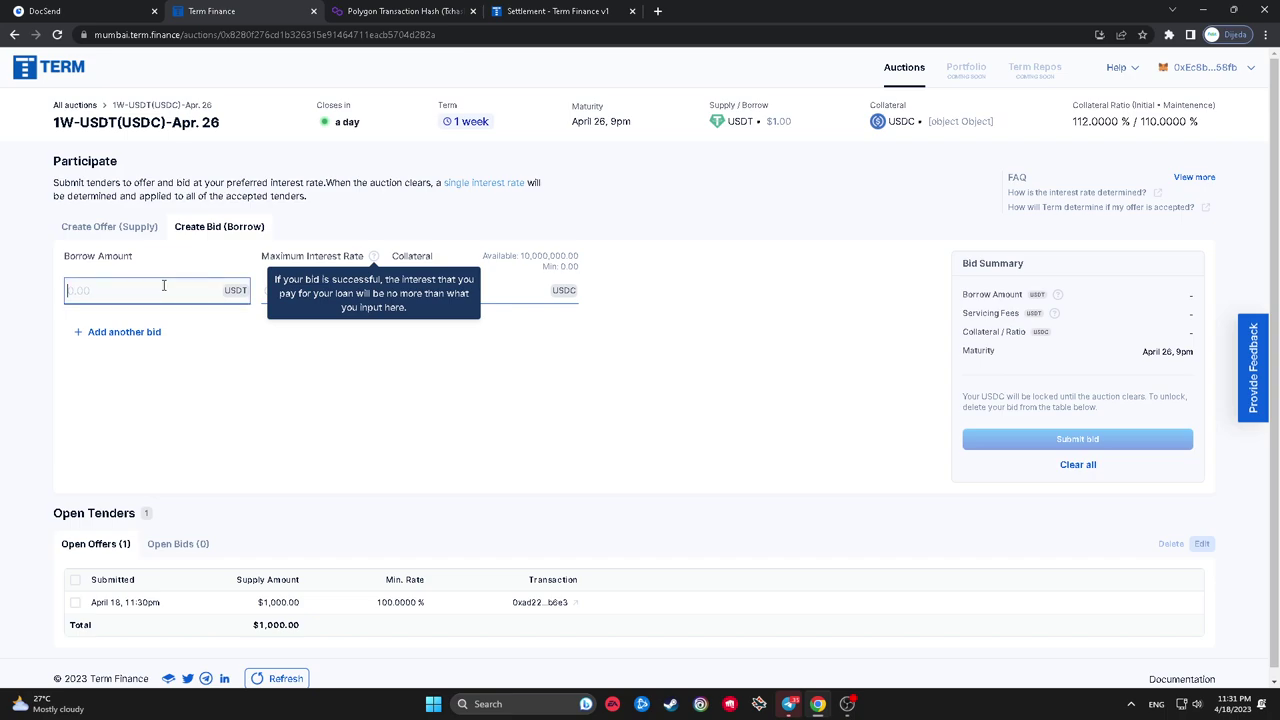
{"action": "left_click", "coordinate": [332, 296]}
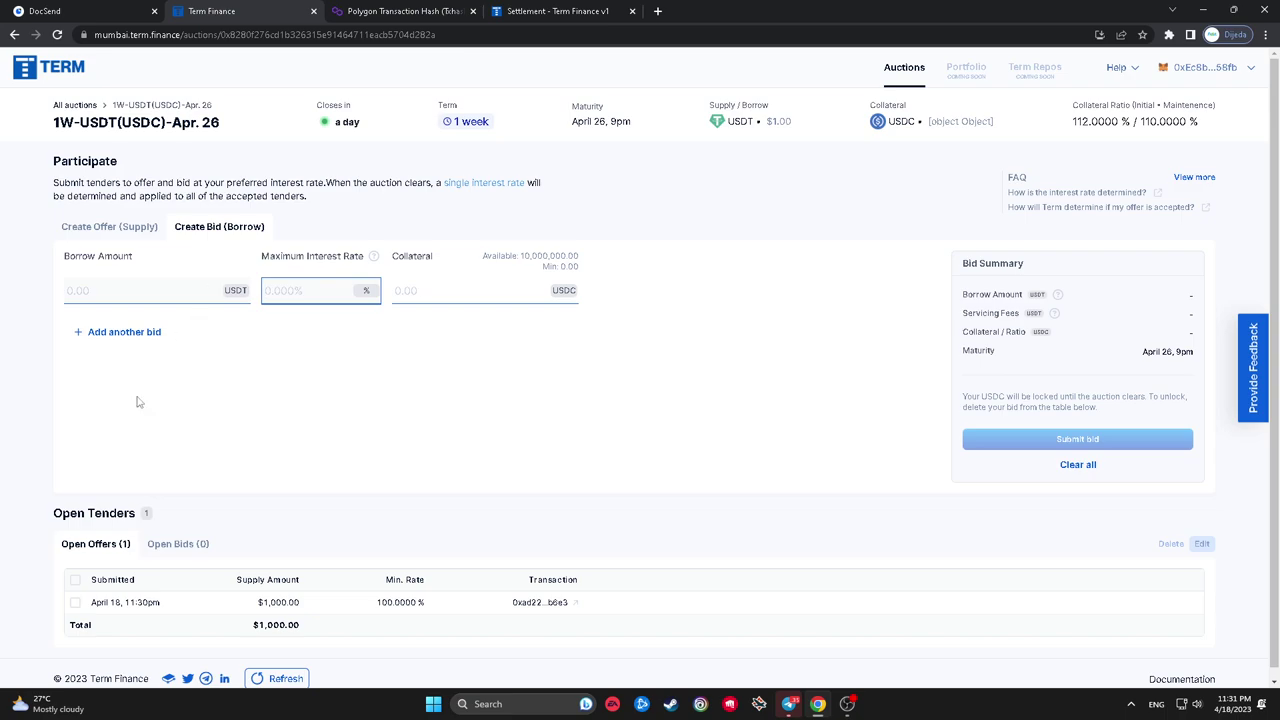
{"action": "left_click", "coordinate": [76, 603]}
{"action": "left_click", "coordinate": [76, 603]}
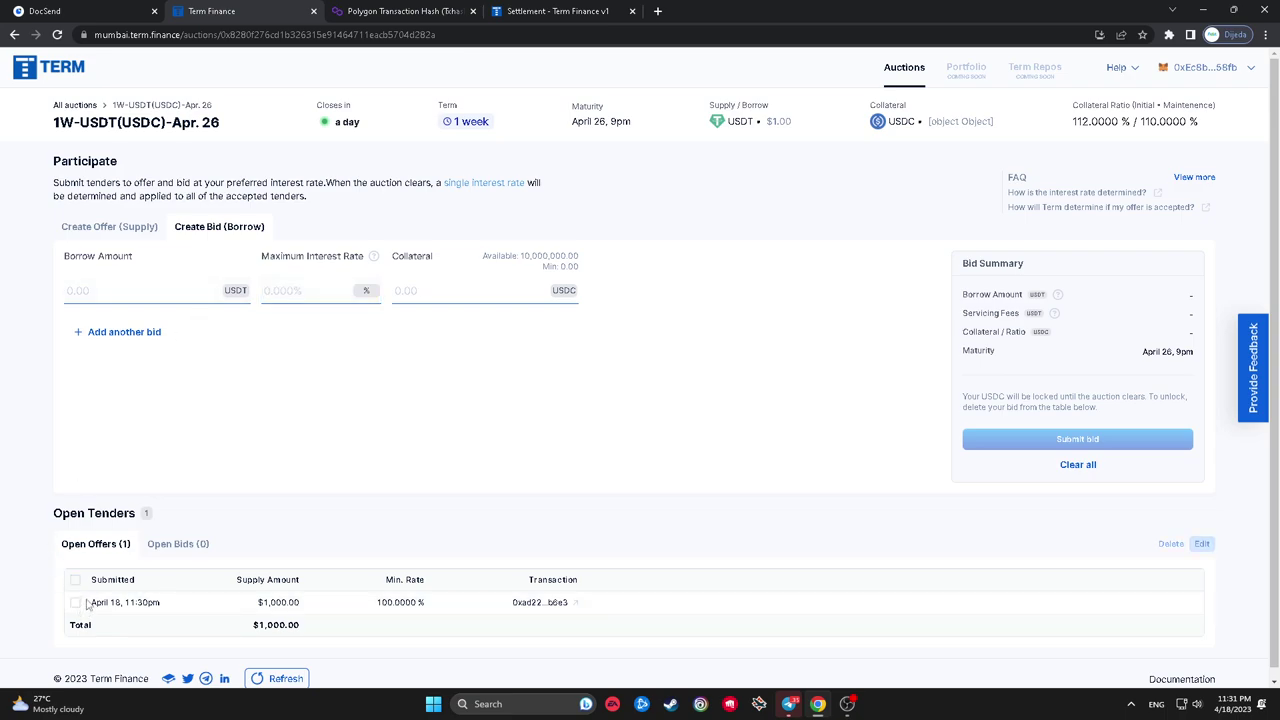
Set the bid's borrow amount to 1000 USDT and its maximum interest rate to 1.5%.
{"action": "left_click", "coordinate": [138, 297]}
{"action": "type", "text": "1000"}
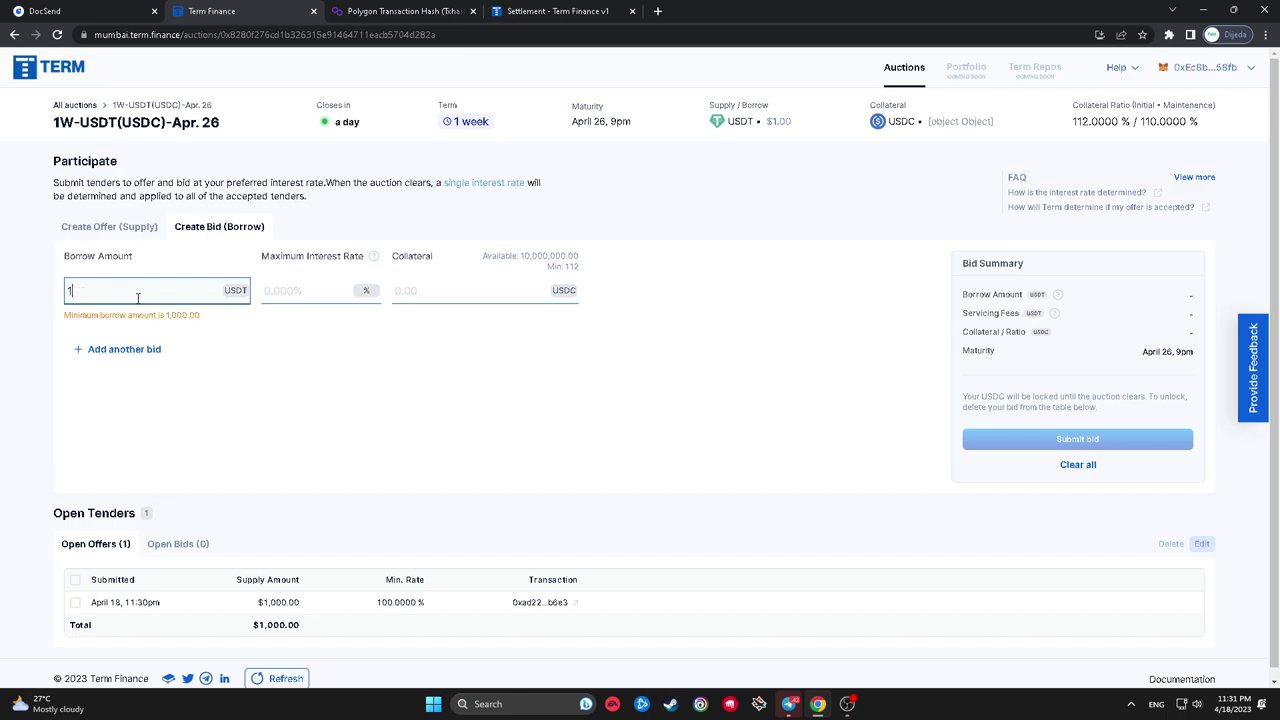
{"action": "key", "text": "BackSpace"}
{"action": "key", "text": "BackSpace"}
{"action": "type", "text": "0000"}
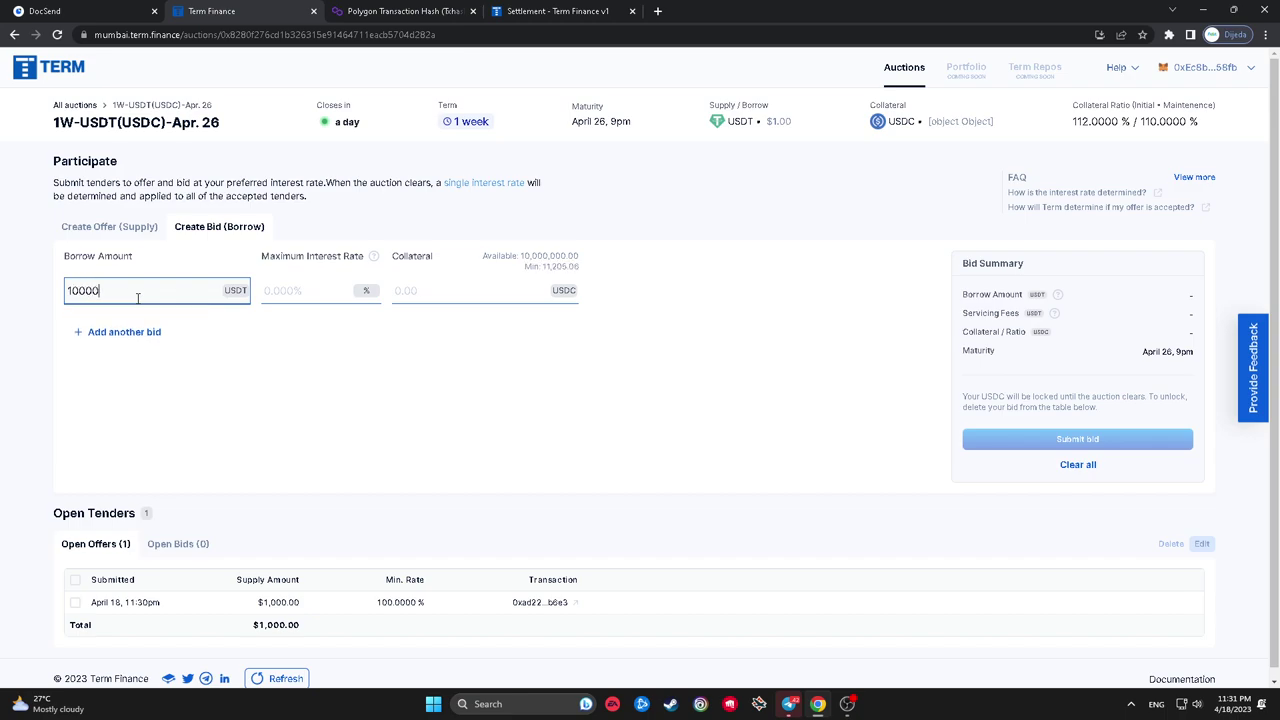
{"action": "key", "text": "BackSpace"}
{"action": "type", "text": "0"}
{"action": "key", "text": "BackSpace"}
{"action": "left_click", "coordinate": [267, 291]}
{"action": "type", "text": "1.5"}
Set the borrow bid's collateral amount to 2000 USDC.
{"action": "left_click", "coordinate": [454, 290]}
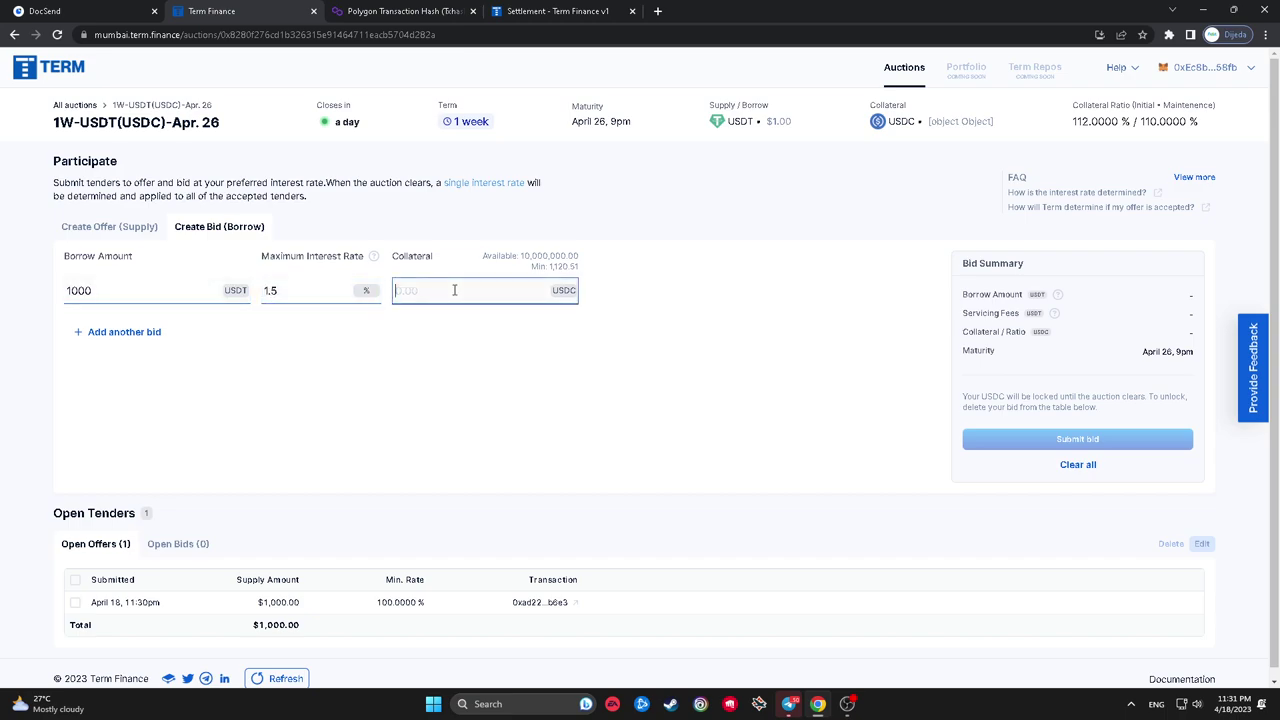
{"action": "type", "text": "1"}
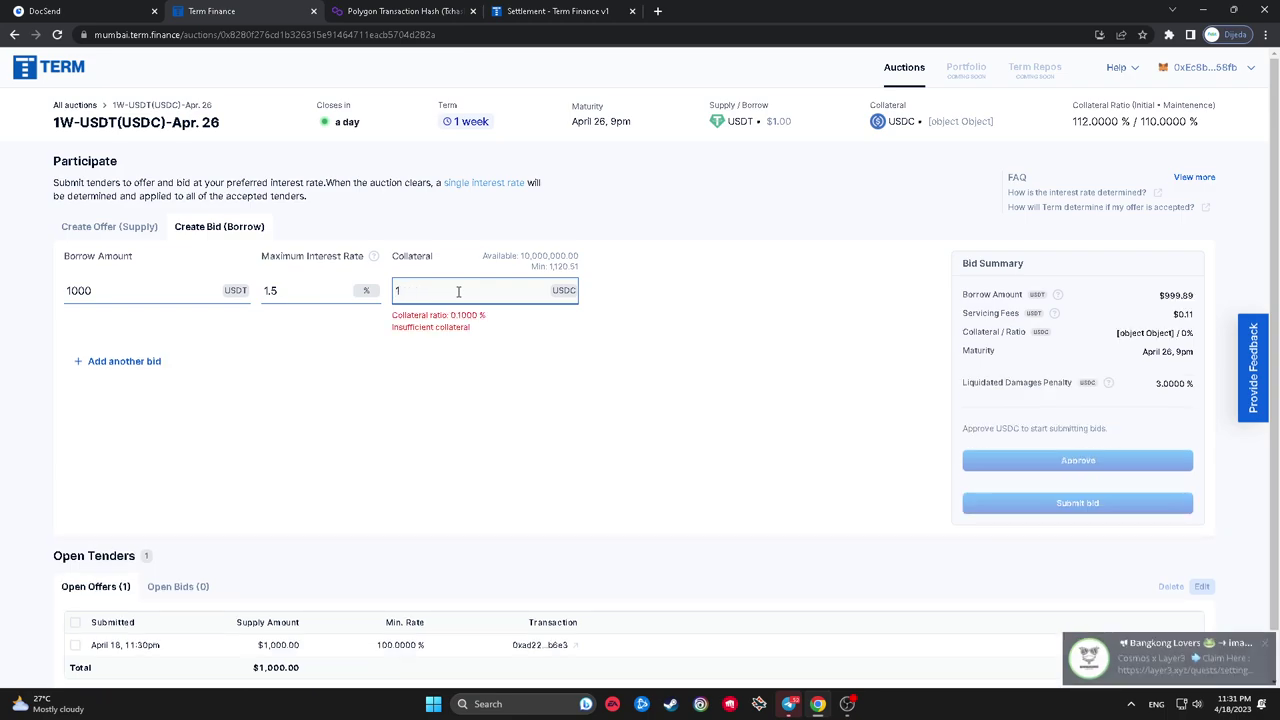
{"action": "key", "text": "BackSpace"}
{"action": "type", "text": "1"}
{"action": "key", "text": "BackSpace"}
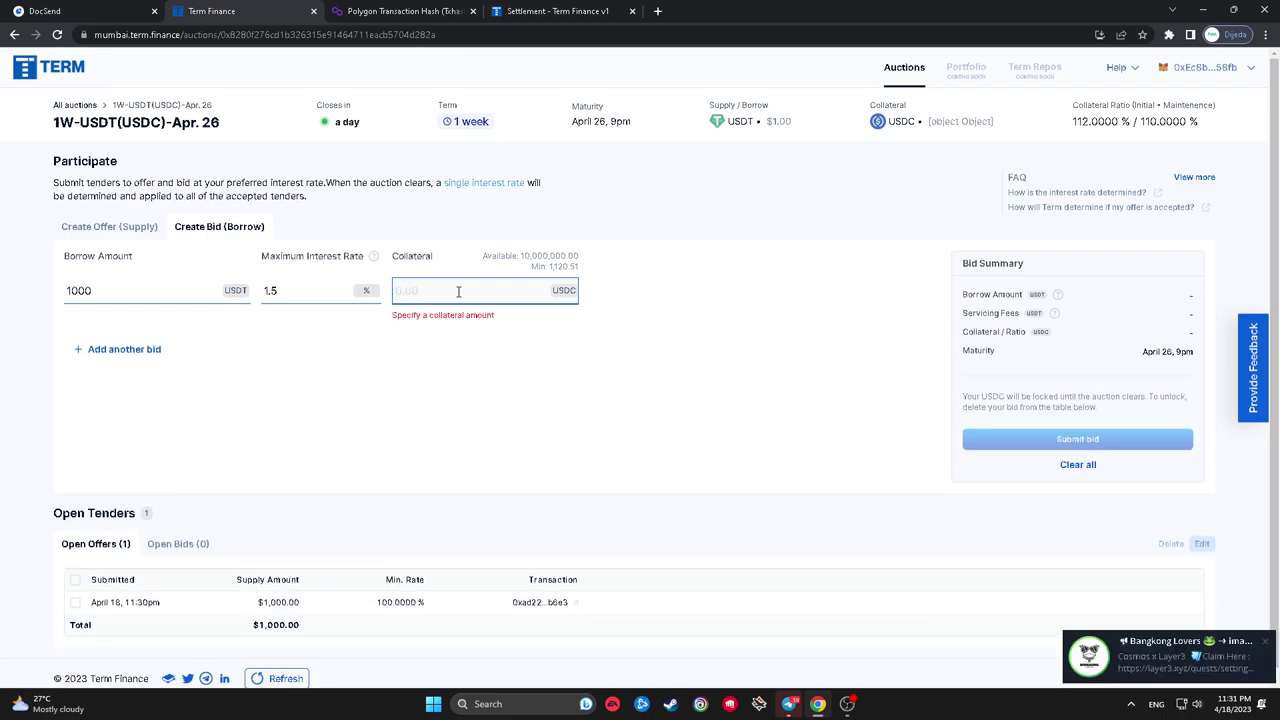
{"action": "type", "text": "10000"}
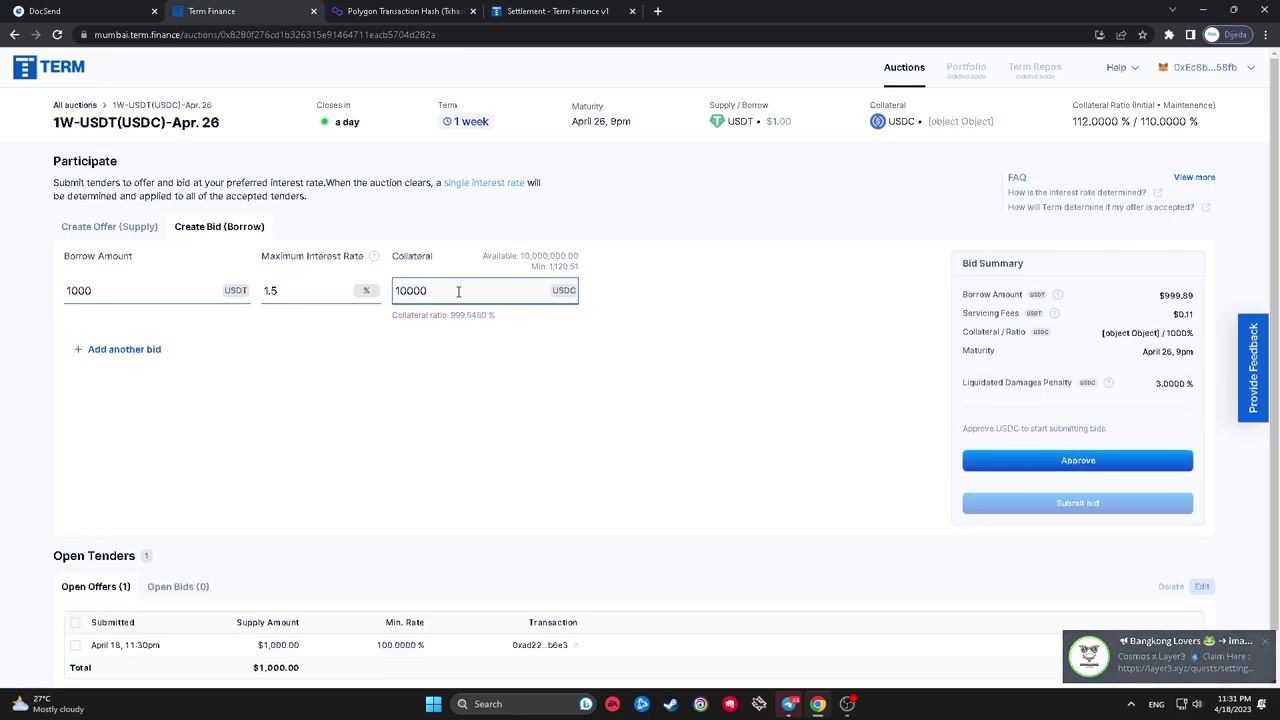
{"action": "key", "text": "BackSpace"}
{"action": "key", "text": "BackSpace"}
{"action": "key", "text": "BackSpace"}
{"action": "key", "text": "BackSpace"}
{"action": "key", "text": "BackSpace"}
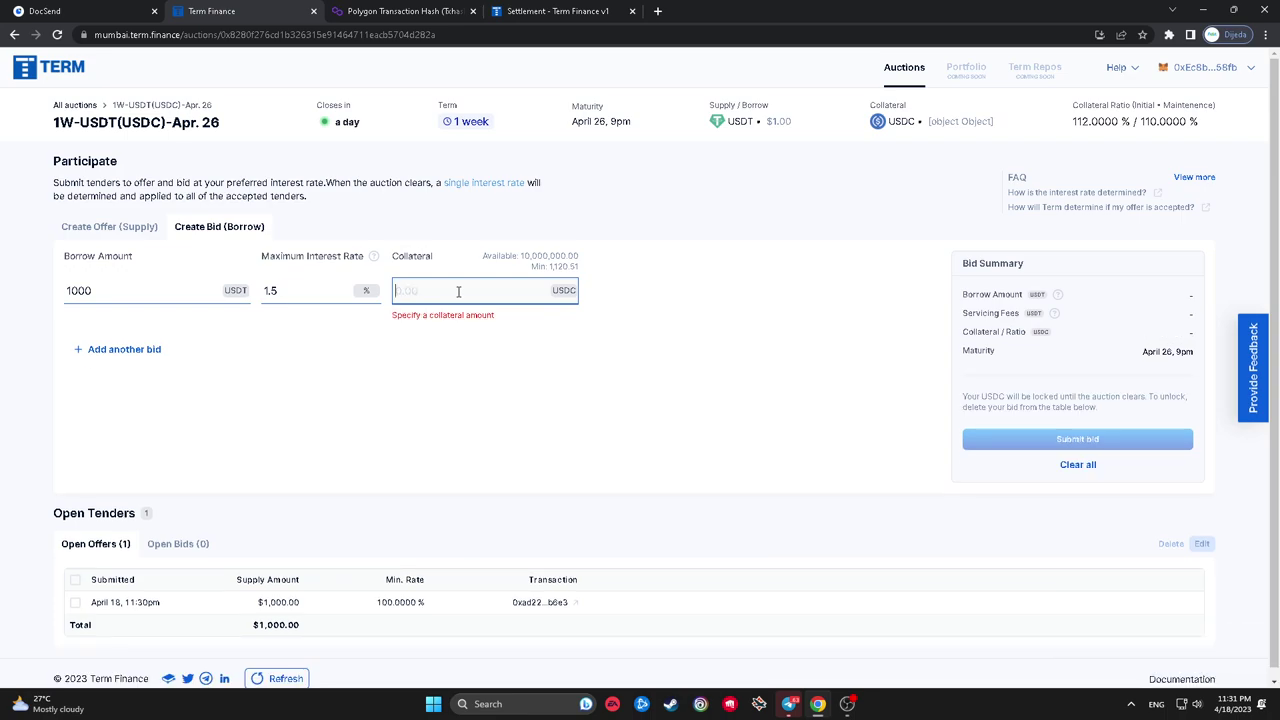
{"action": "type", "text": "2000"}
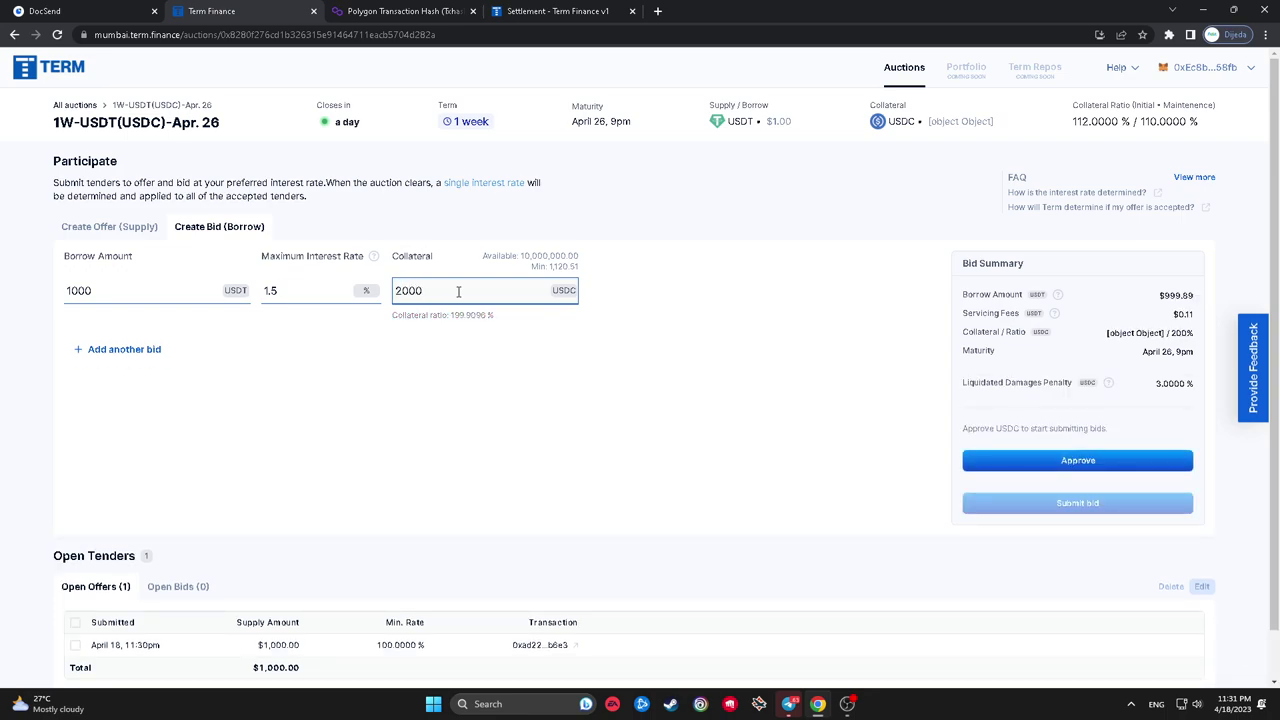
Change the borrow bid's collateral amount to 1500 USDC.
{"action": "key", "text": "shift+Tab"}
{"action": "key", "text": "shift+Tab"}
{"action": "key", "text": "ctrl+c"}
{"action": "left_click", "coordinate": [402, 295]}
{"action": "double_click", "coordinate": [420, 291]}
{"action": "left_click", "coordinate": [346, 354]}
{"action": "left_click_drag", "start_coordinate": [434, 299], "coordinate": [397, 290]}
{"action": "type", "text": "1500"}
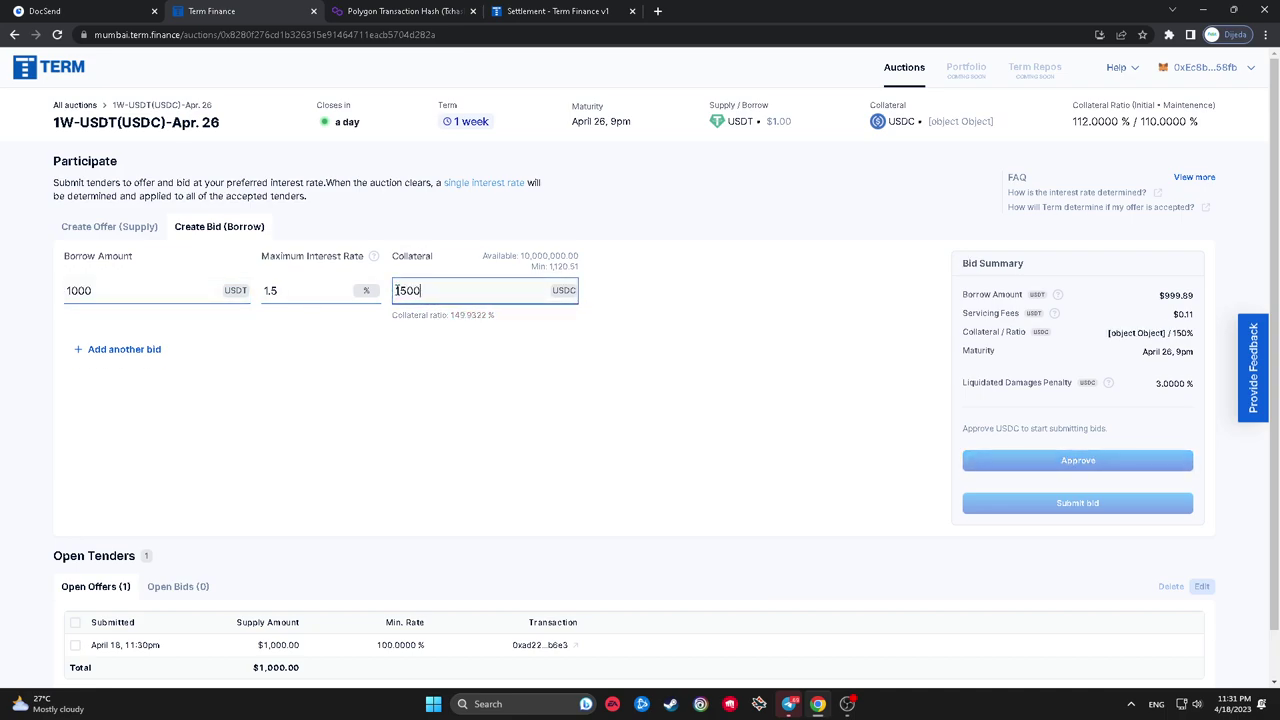
{"action": "left_click", "coordinate": [655, 403]}
Start the USDC approval for the bid and authorize a custom spending limit of 1000 USDC in MetaMask.
{"action": "left_click", "coordinate": [1010, 468]}
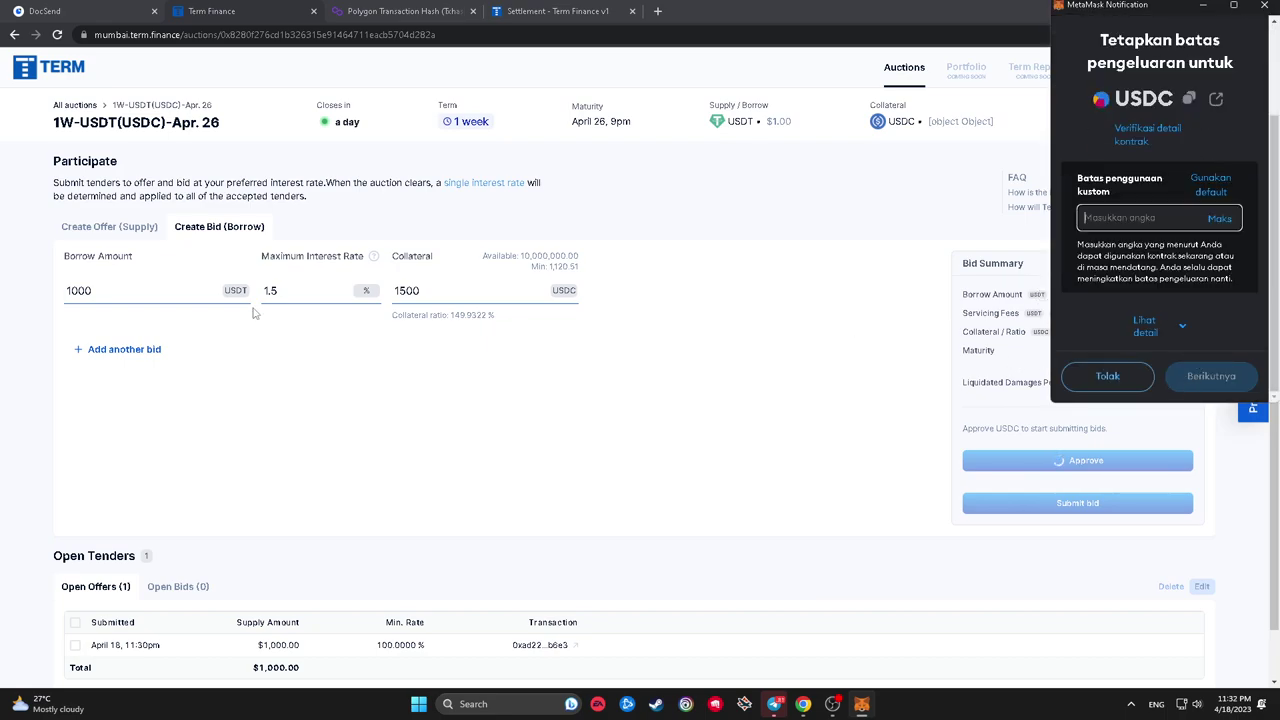
{"action": "double_click", "coordinate": [77, 291]}
{"action": "key", "text": "ctrl+v"}
{"action": "left_click", "coordinate": [1196, 372]}
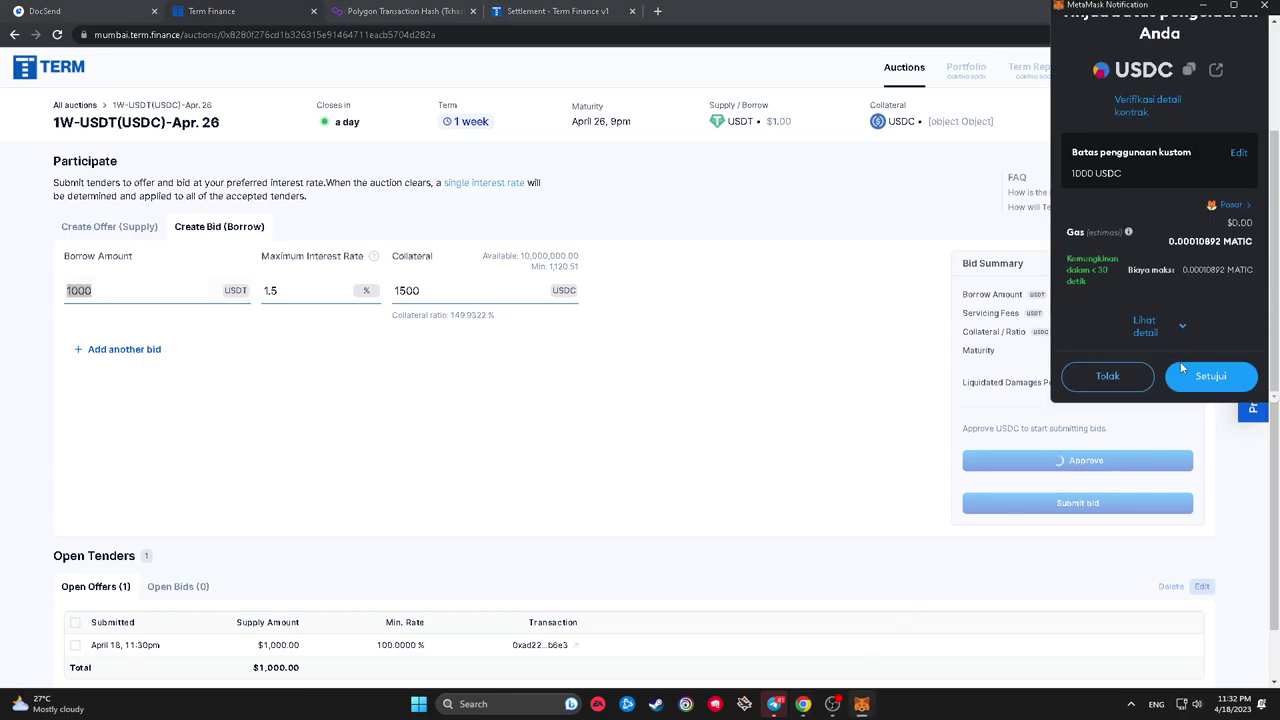
{"action": "left_click", "coordinate": [1186, 368]}
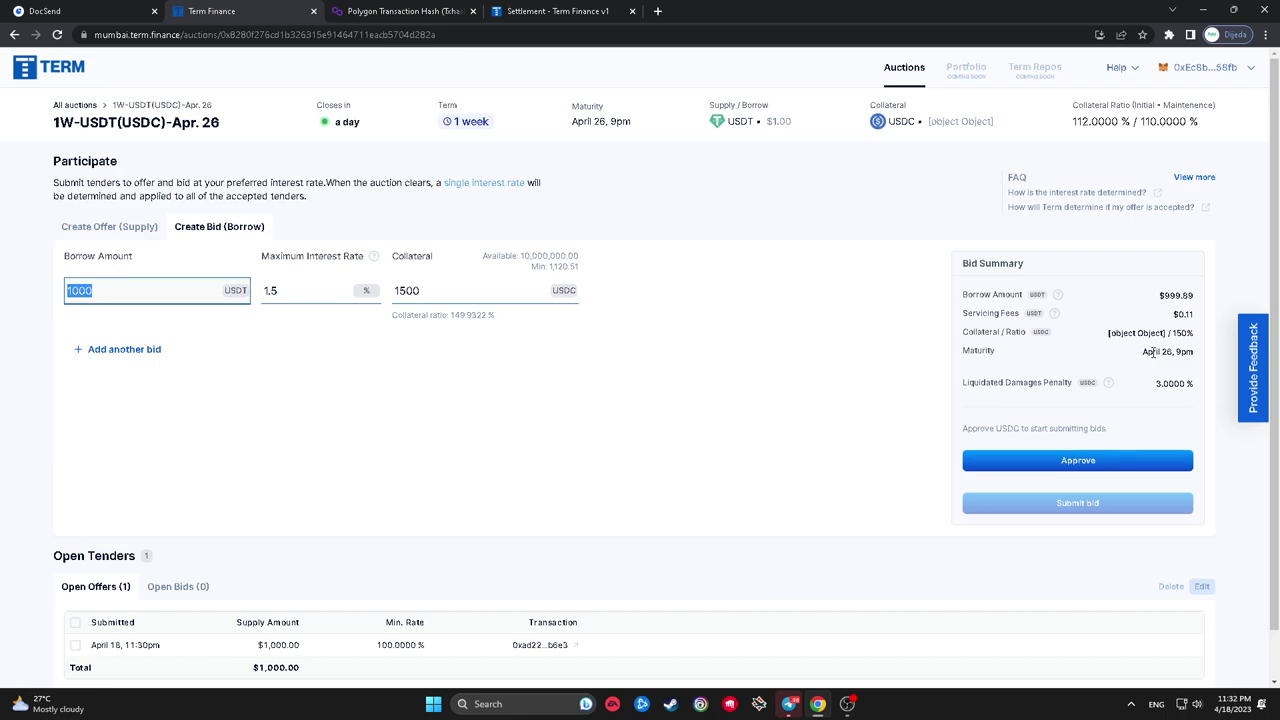
Request the bid's USDC approval again and authorize a spending limit of 1500 USDC, matching the collateral, in MetaMask.
{"action": "left_click", "coordinate": [1052, 459]}
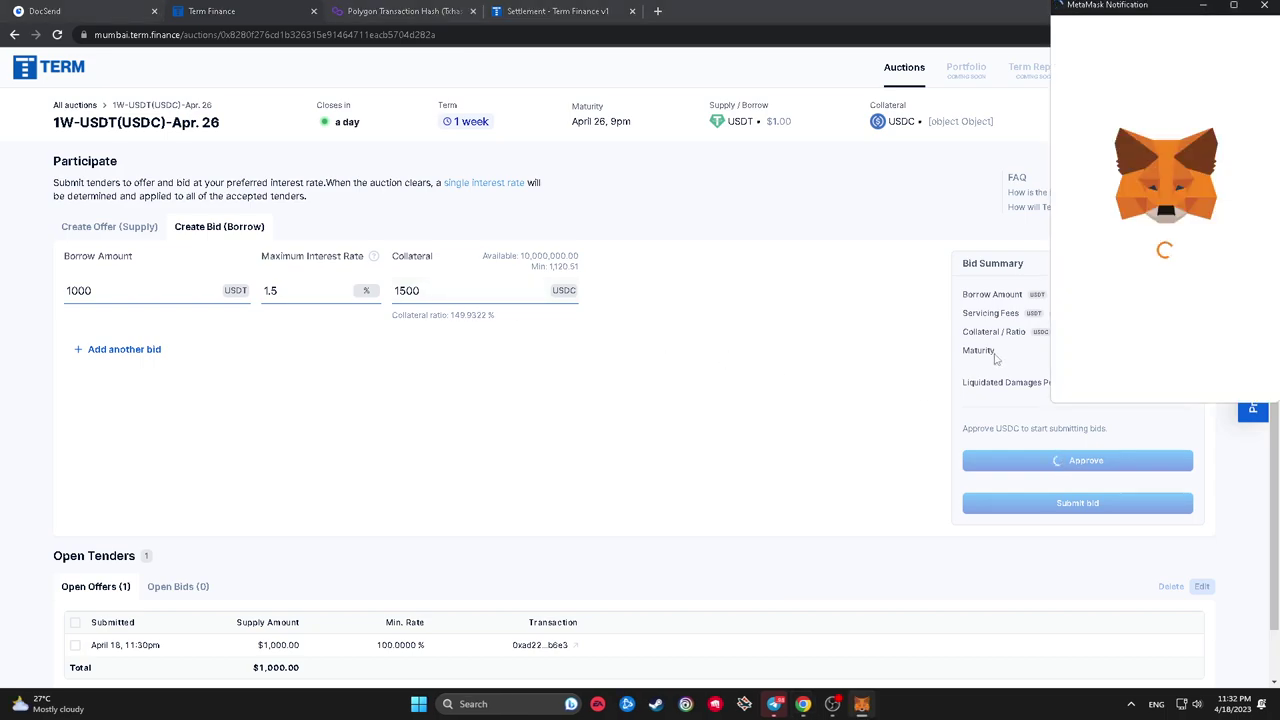
{"action": "double_click", "coordinate": [425, 290]}
{"action": "key", "text": "ctrl+c"}
{"action": "key", "text": "alt+Tab"}
{"action": "key", "text": "ctrl+v"}
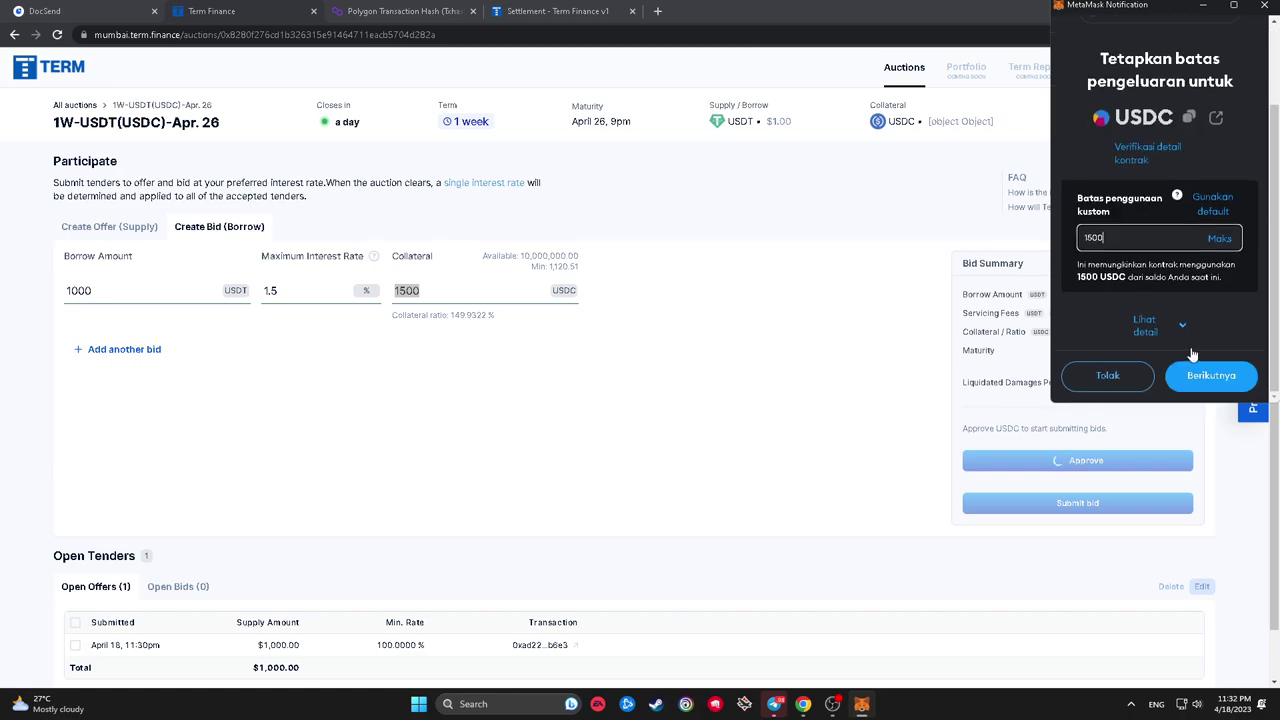
{"action": "left_click", "coordinate": [1200, 375]}
{"action": "left_click", "coordinate": [1183, 373]}
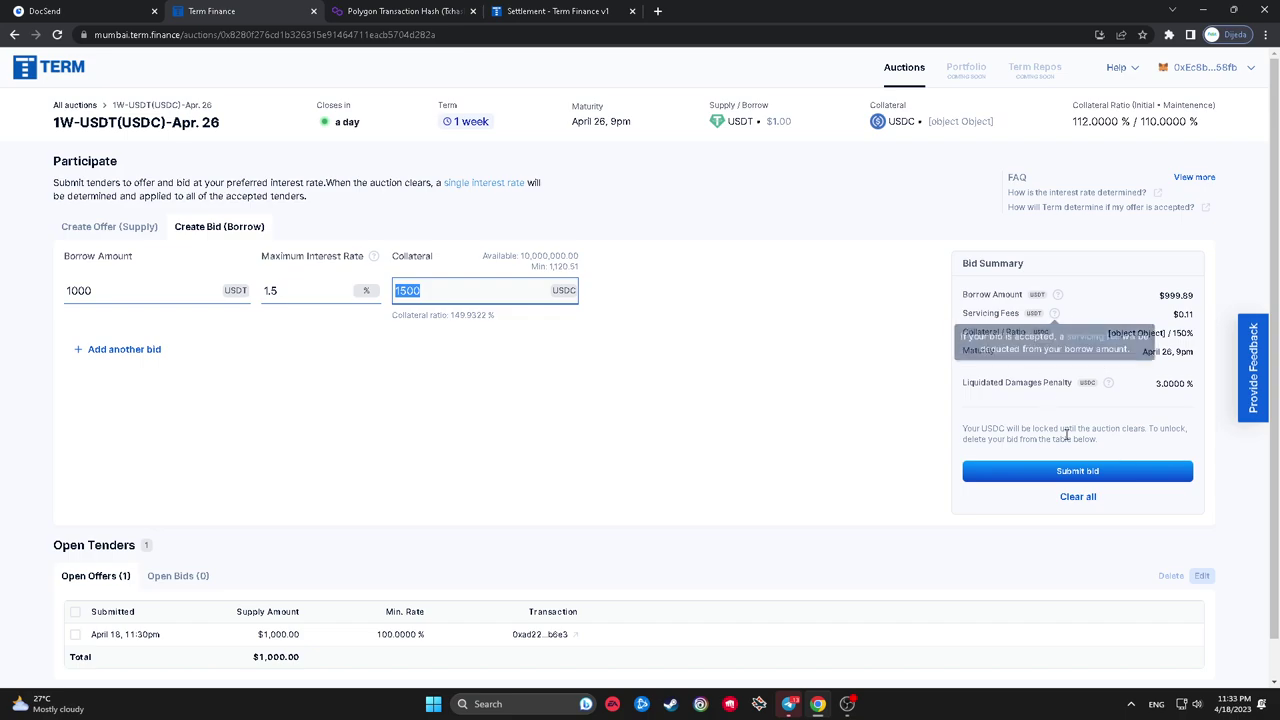
Submit the borrow bid and confirm its transaction in MetaMask.
{"action": "left_click", "coordinate": [1072, 470]}
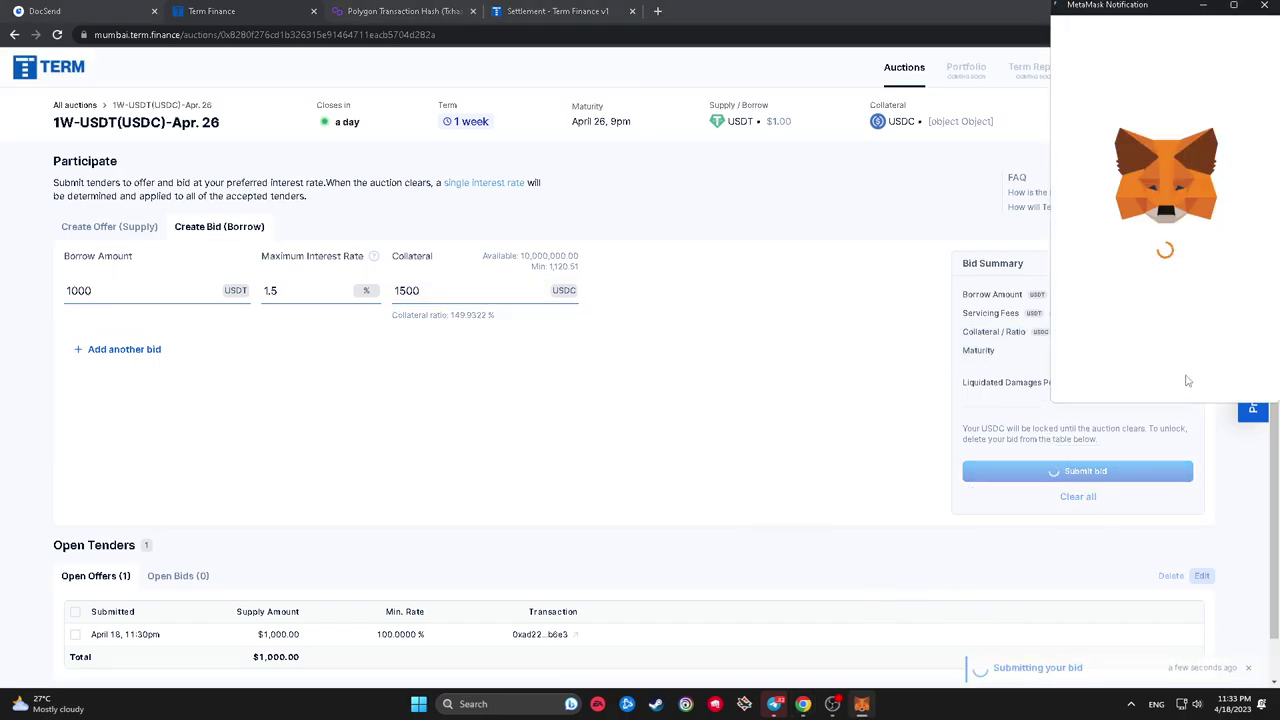
{"action": "left_click", "coordinate": [1192, 376]}
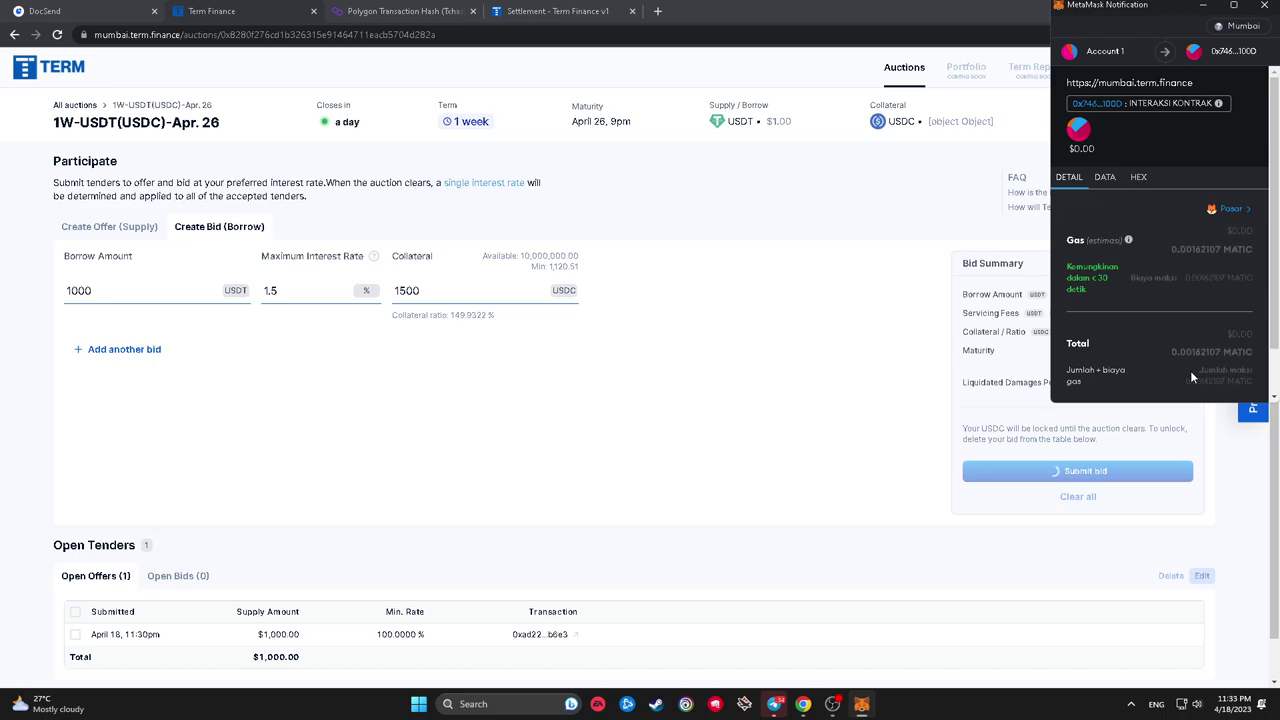
{"action": "scroll", "coordinate": [1185, 365], "scroll_direction": "down", "scroll_amount": 1}
{"action": "left_click", "coordinate": [1220, 373]}
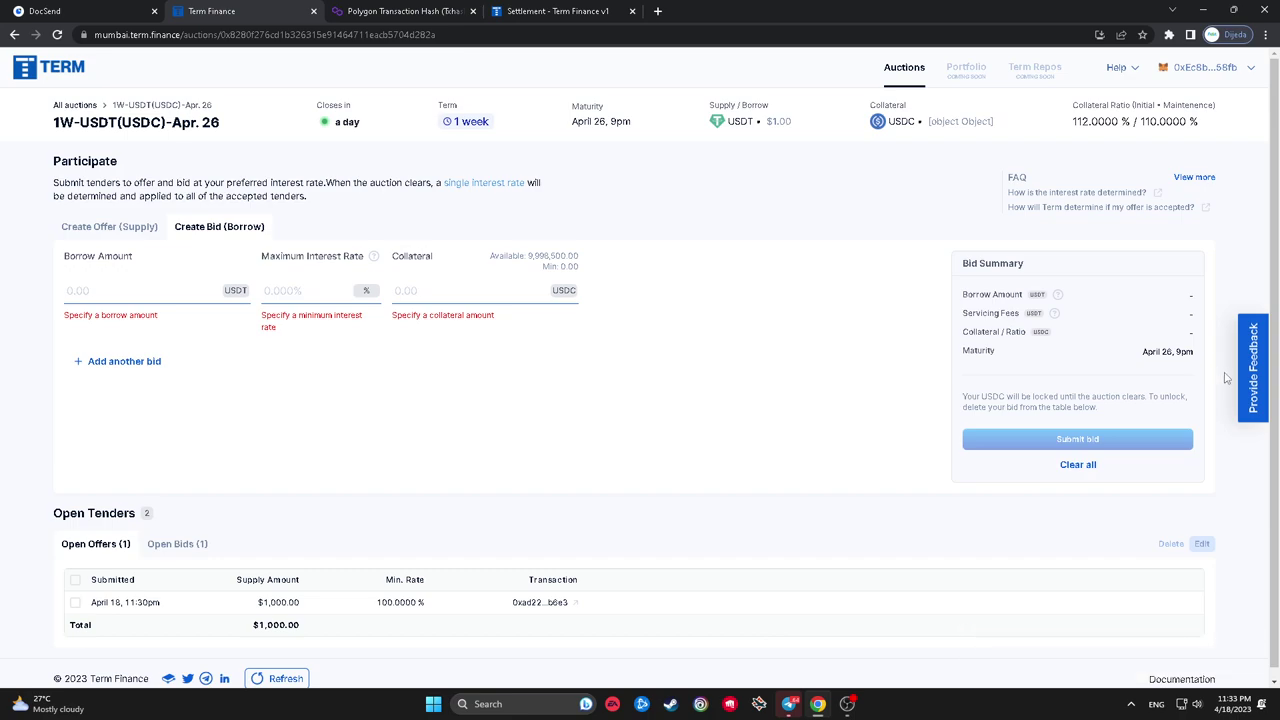
Open the connected wallet's address page on the block explorer.
{"action": "scroll", "coordinate": [459, 215], "scroll_direction": "down", "scroll_amount": 1}
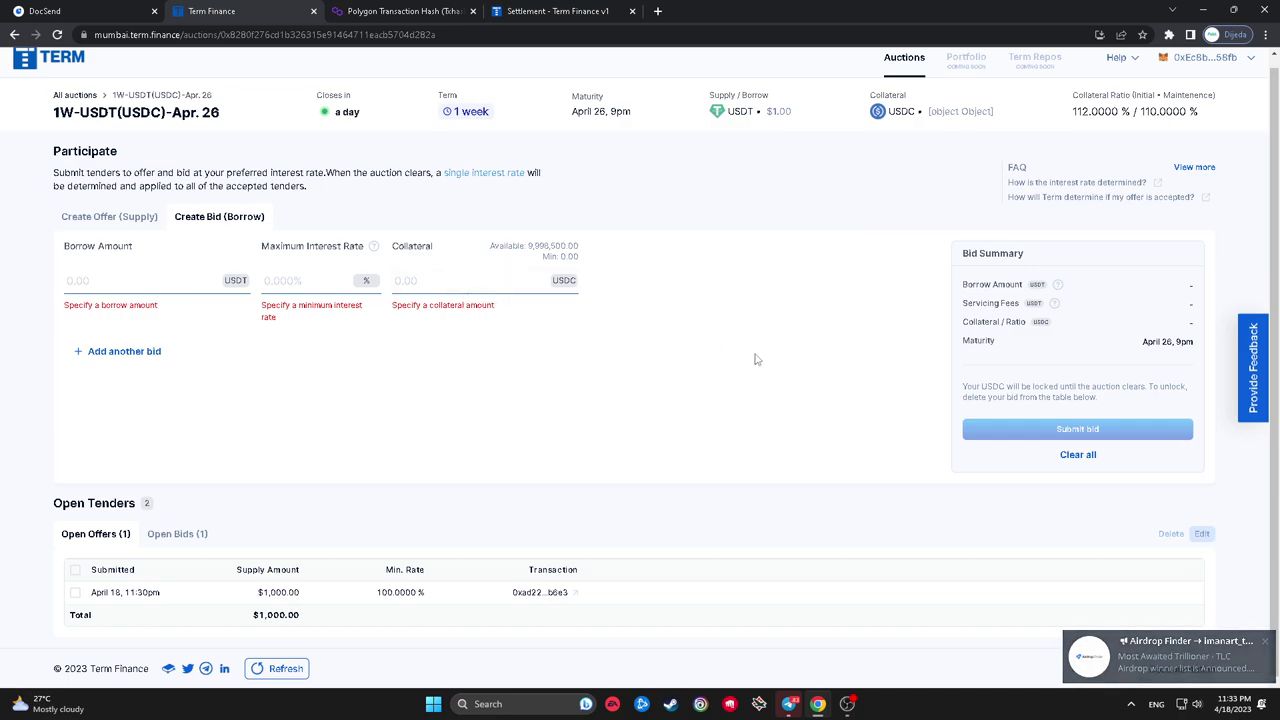
{"action": "left_click", "coordinate": [1168, 36]}
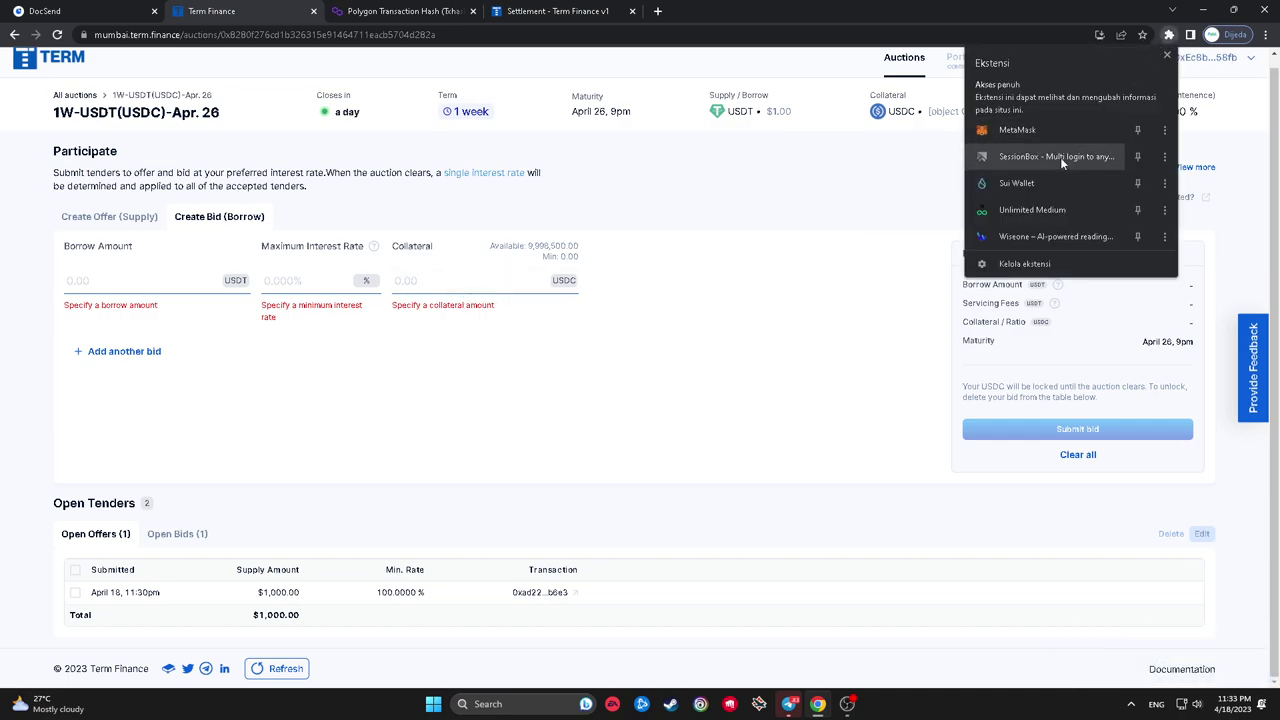
{"action": "left_click", "coordinate": [733, 268]}
{"action": "left_click", "coordinate": [1240, 62]}
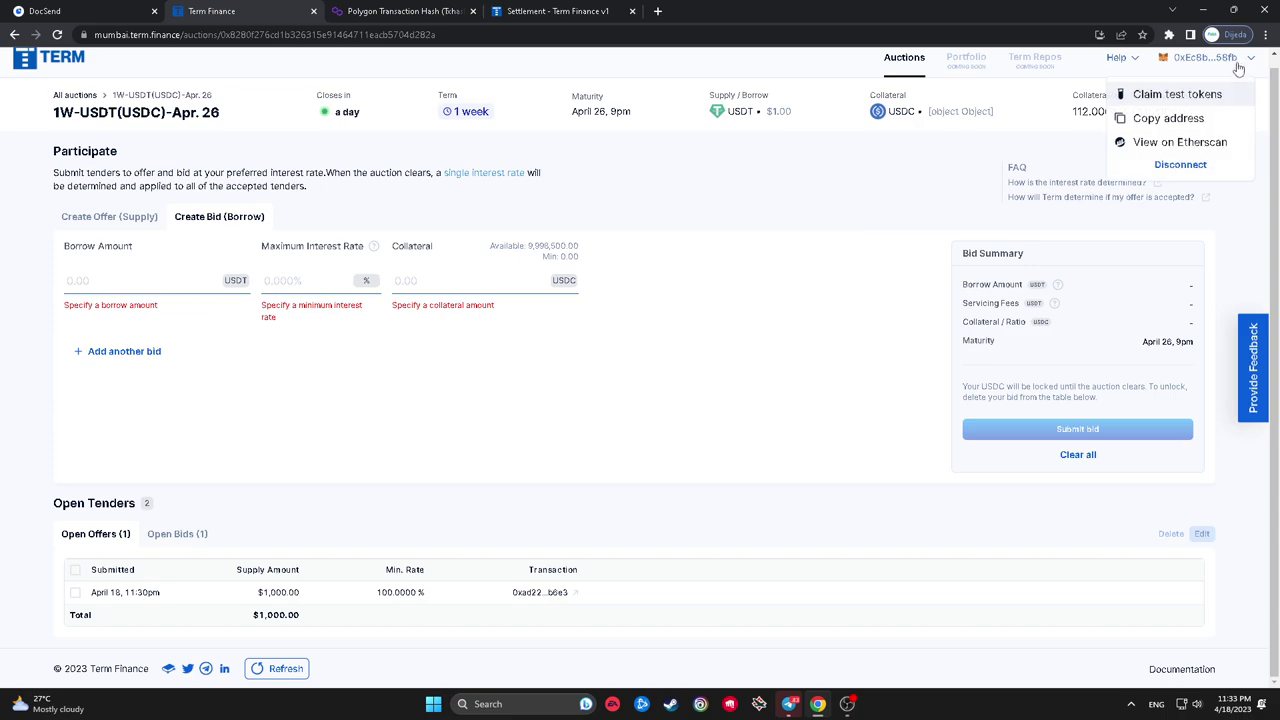
{"action": "left_click", "coordinate": [1180, 145]}
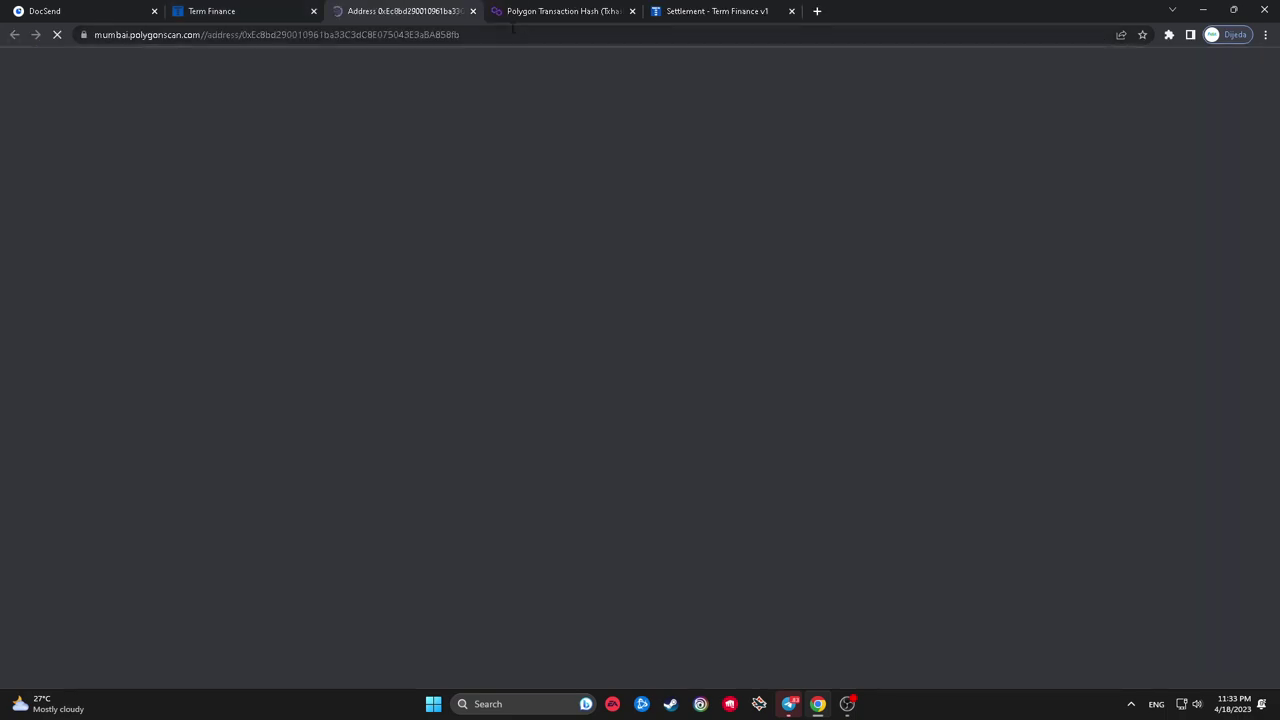
Close the old Polygon transaction page and read the Term Finance documentation on settlement, auction characteristics and the auction timeline's announcement date.
{"action": "left_click", "coordinate": [590, 11]}
{"action": "left_click", "coordinate": [628, 12]}
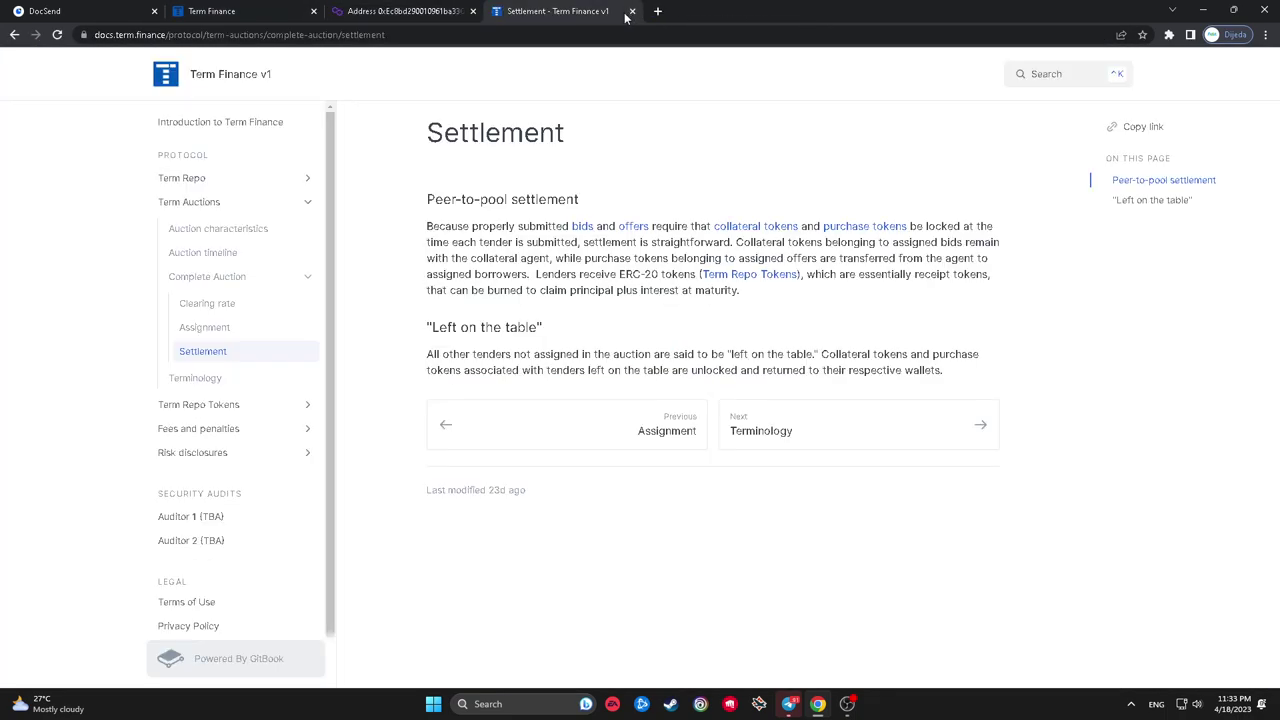
{"action": "scroll", "coordinate": [234, 370], "scroll_direction": "down", "scroll_amount": 1}
{"action": "scroll", "coordinate": [236, 380], "scroll_direction": "up", "scroll_amount": 1}
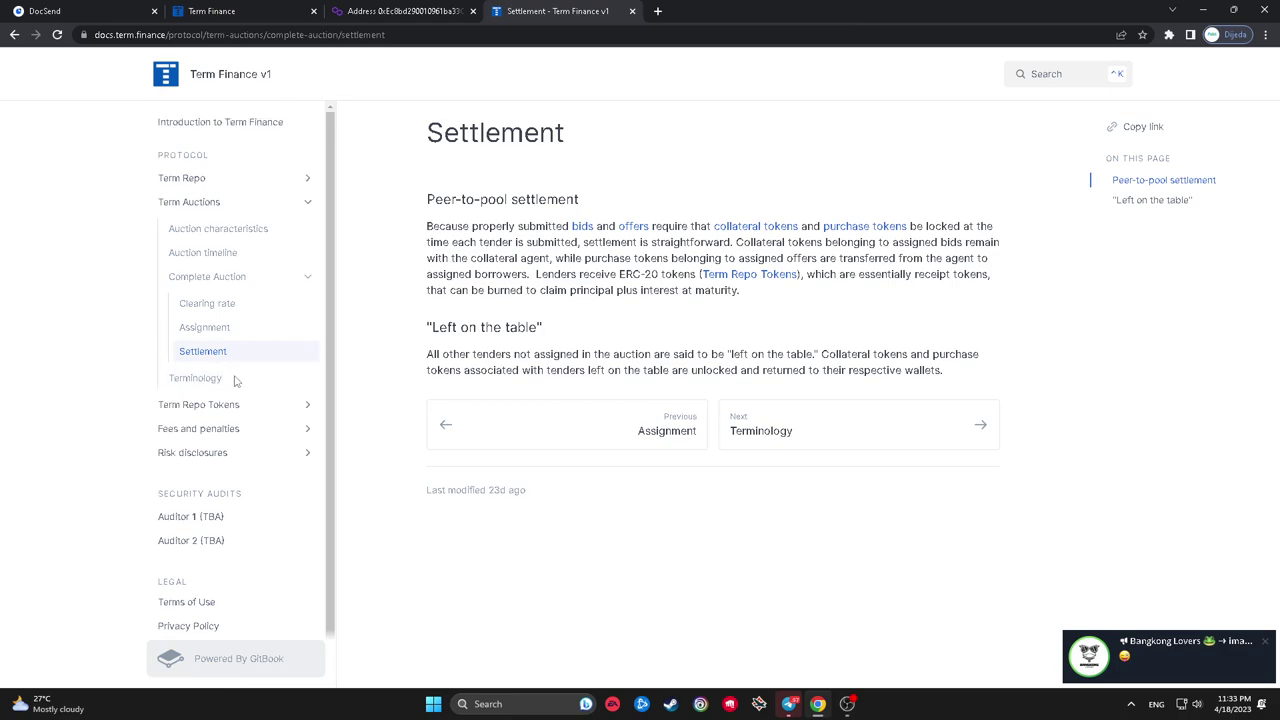
{"action": "left_click", "coordinate": [226, 230]}
{"action": "scroll", "coordinate": [574, 352], "scroll_direction": "down", "scroll_amount": 2}
{"action": "scroll", "coordinate": [574, 352], "scroll_direction": "up", "scroll_amount": 2}
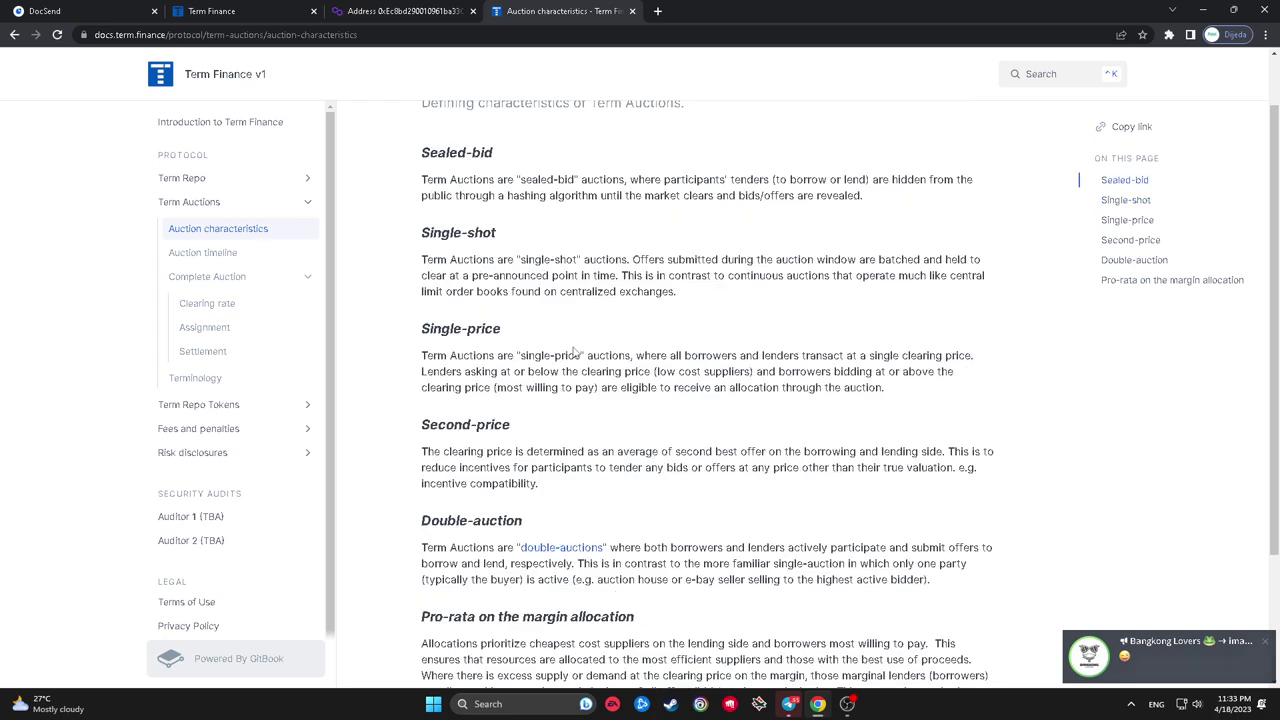
{"action": "left_click", "coordinate": [230, 256]}
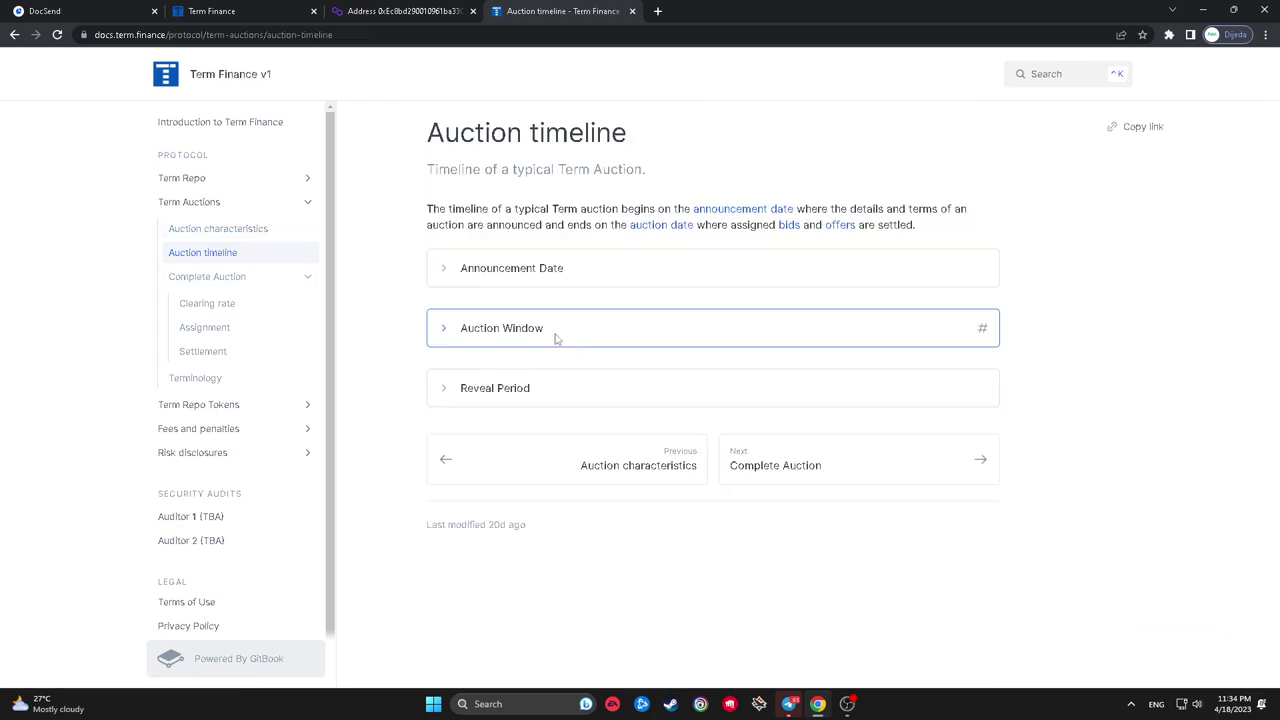
{"action": "left_click", "coordinate": [469, 267]}
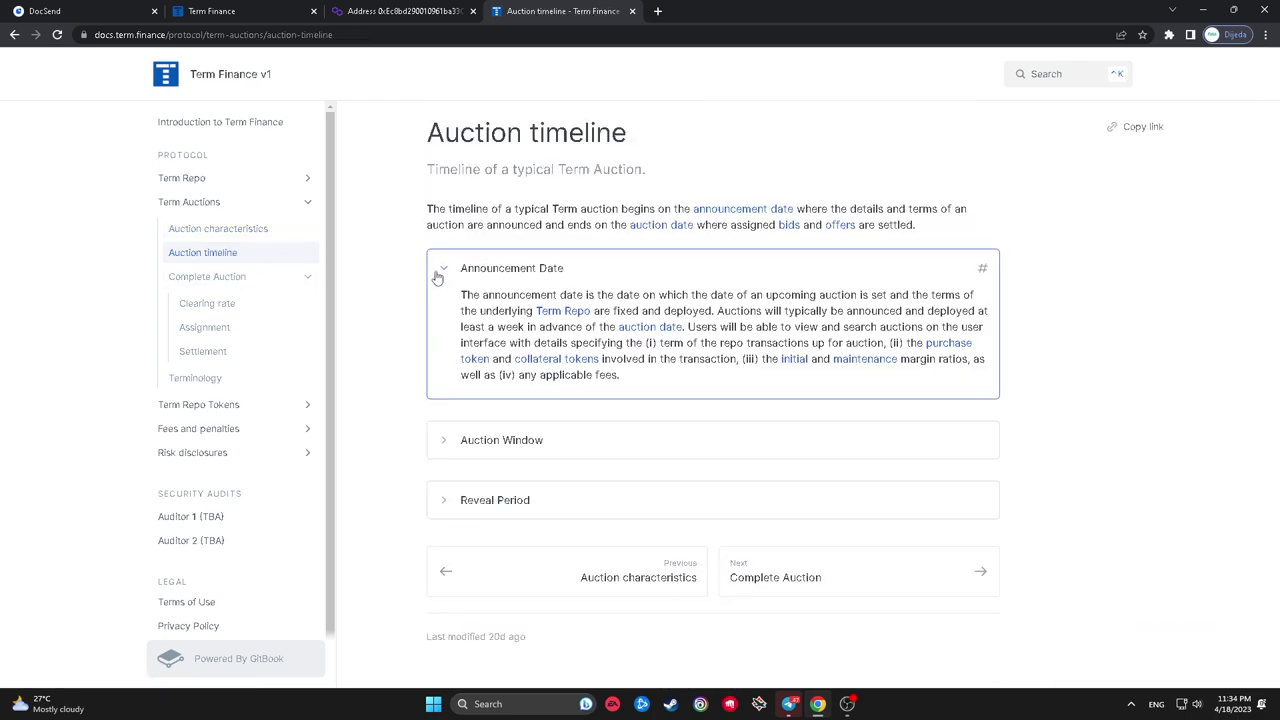
Return to the wallet's address page on Polygonscan and examine the details of its most recent transaction.
{"action": "left_click", "coordinate": [409, 10]}
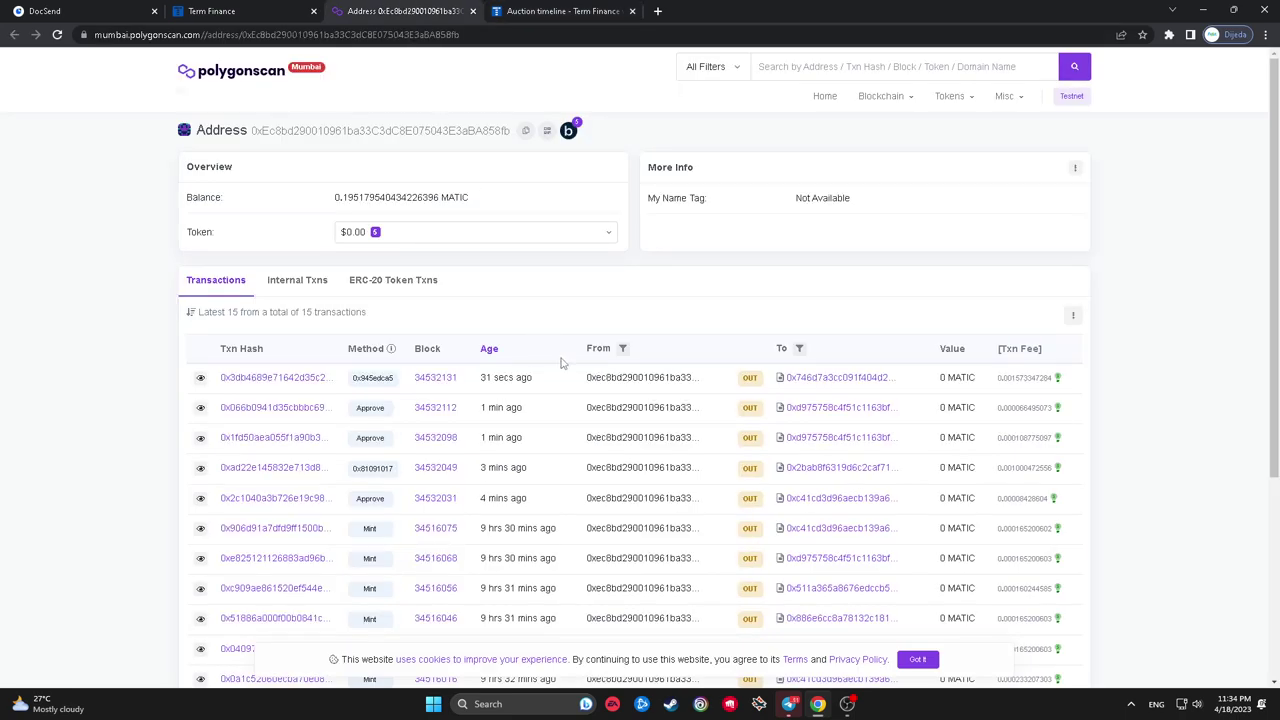
{"action": "left_click", "coordinate": [306, 377]}
{"action": "scroll", "coordinate": [452, 412], "scroll_direction": "down", "scroll_amount": 1}
{"action": "scroll", "coordinate": [470, 405], "scroll_direction": "up", "scroll_amount": 1}
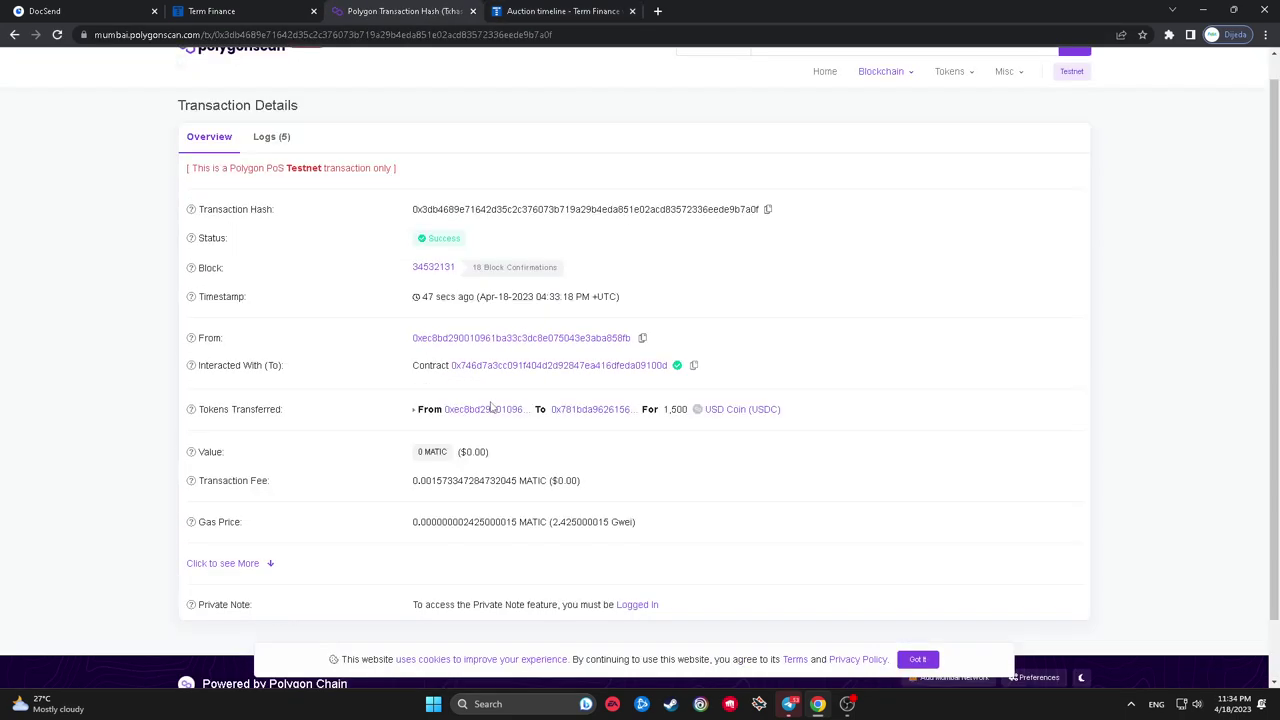
Return to Term Finance, go back to the list of auctions and review the details of the upcoming 4-week ETH auction.
{"action": "left_click", "coordinate": [262, 10]}
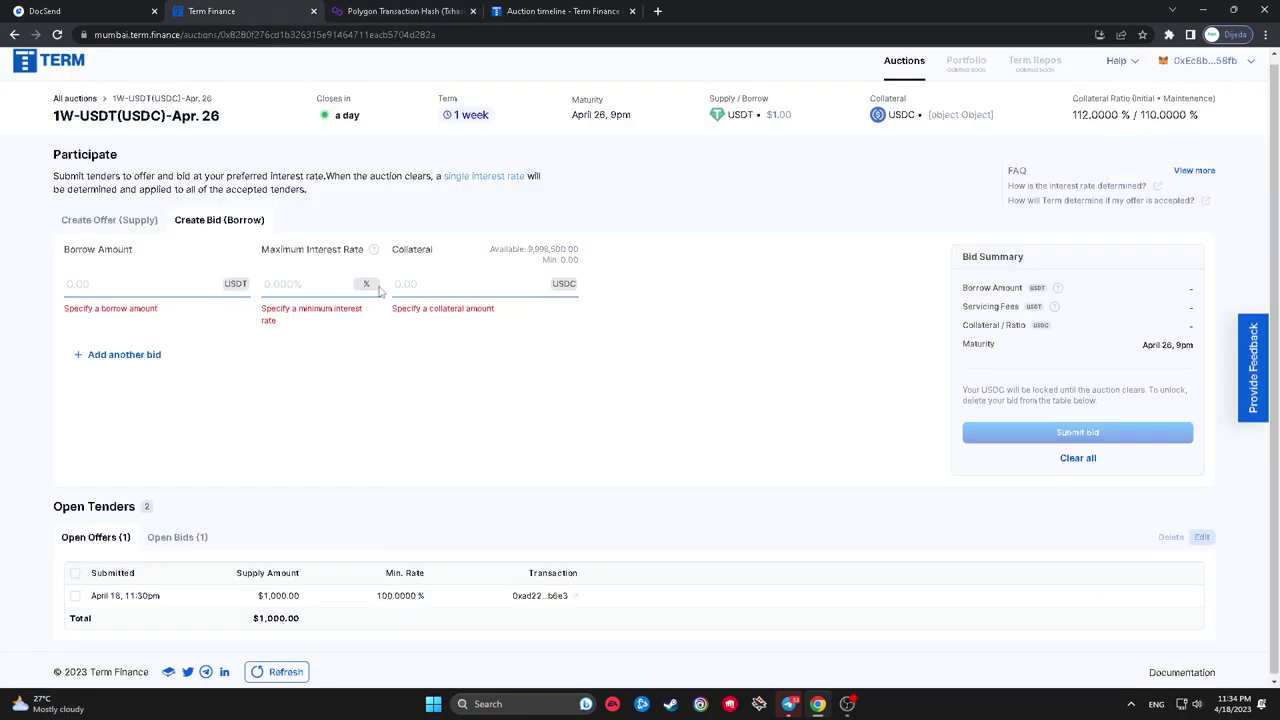
{"action": "left_click", "coordinate": [116, 216]}
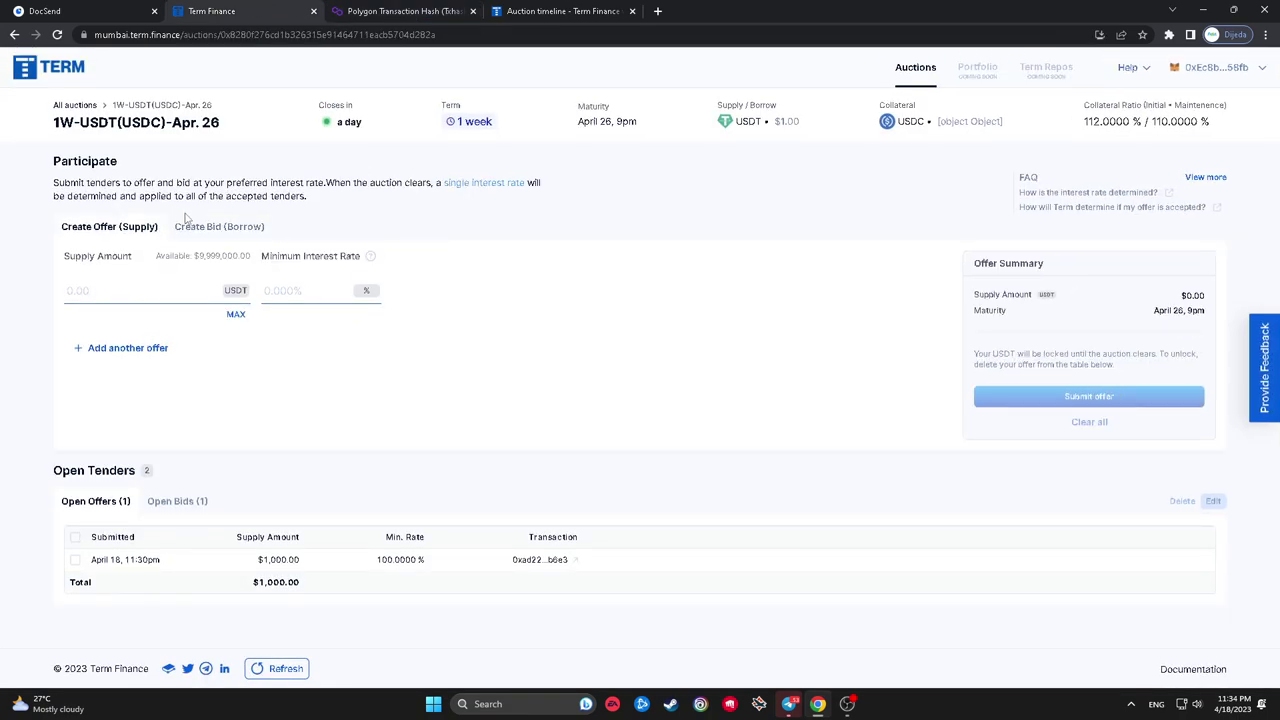
{"action": "left_click", "coordinate": [212, 227]}
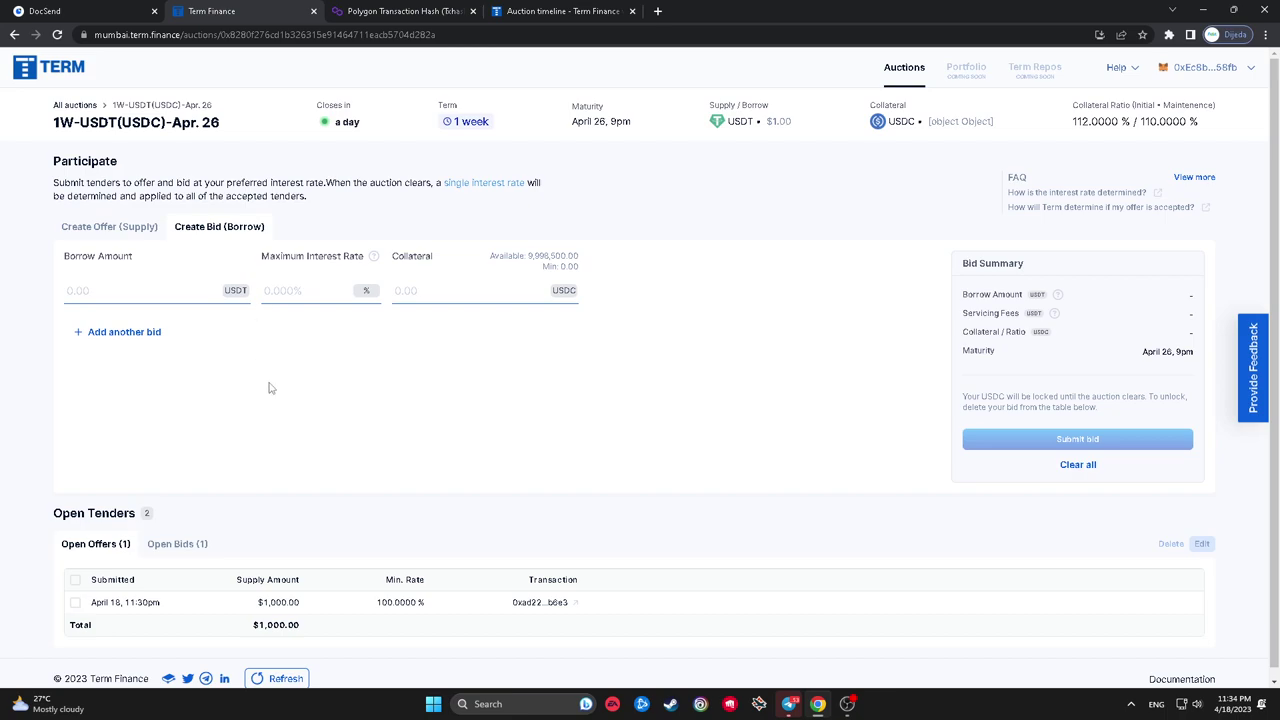
{"action": "left_click", "coordinate": [68, 78]}
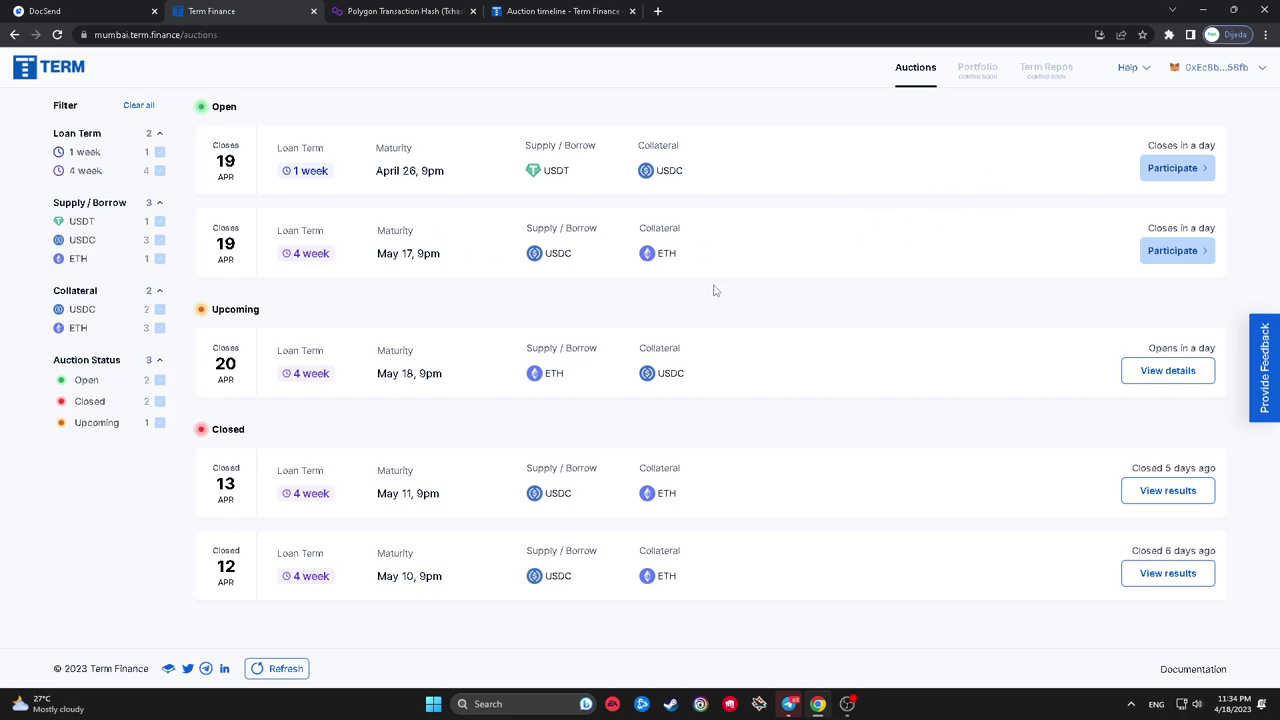
{"action": "left_click", "coordinate": [1136, 374]}
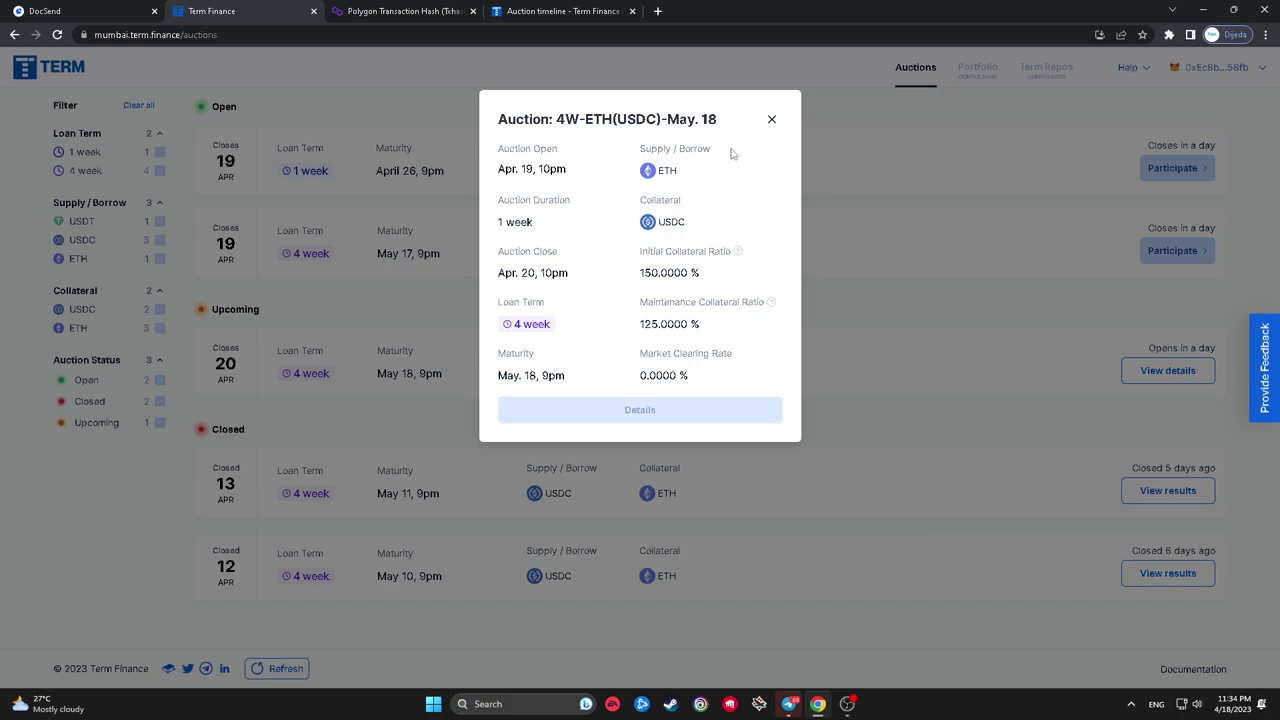
{"action": "left_click", "coordinate": [771, 119]}
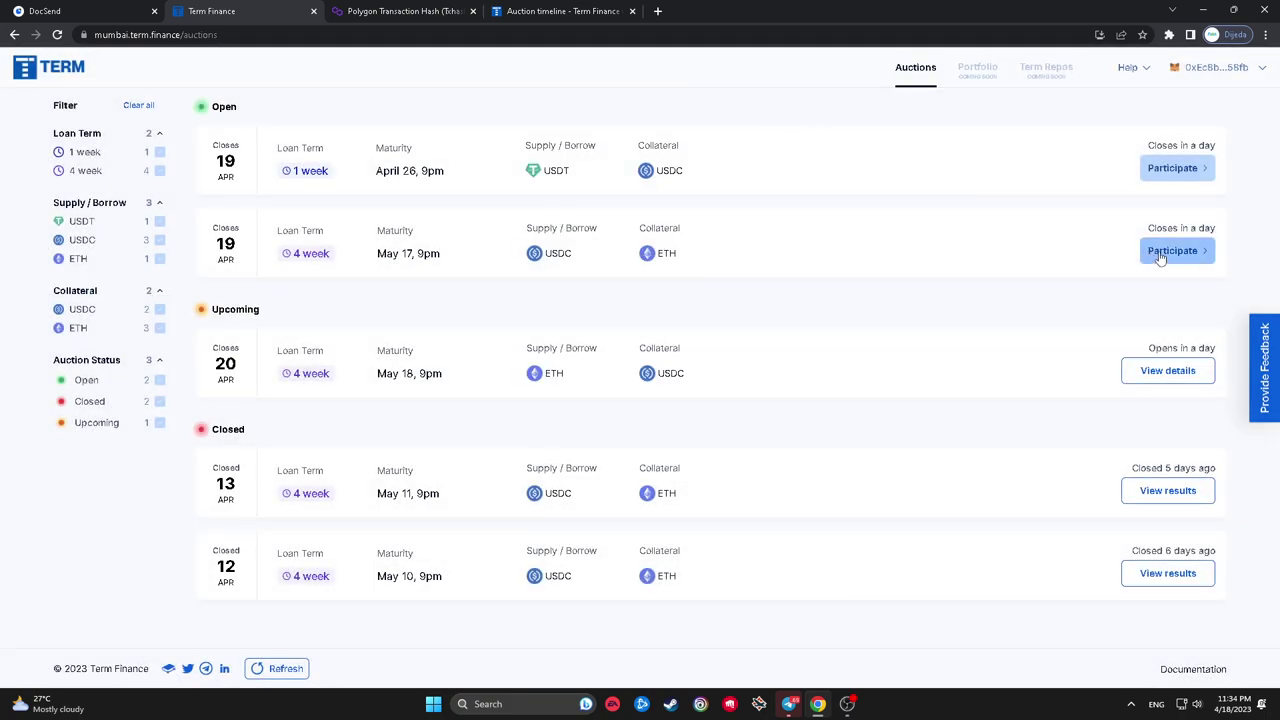
In the open 4W-USDC(ETH)-May. 17 auction, fill in an offer supplying 1500 USDC at a 1.5% minimum interest rate.
{"action": "left_click", "coordinate": [1160, 258]}
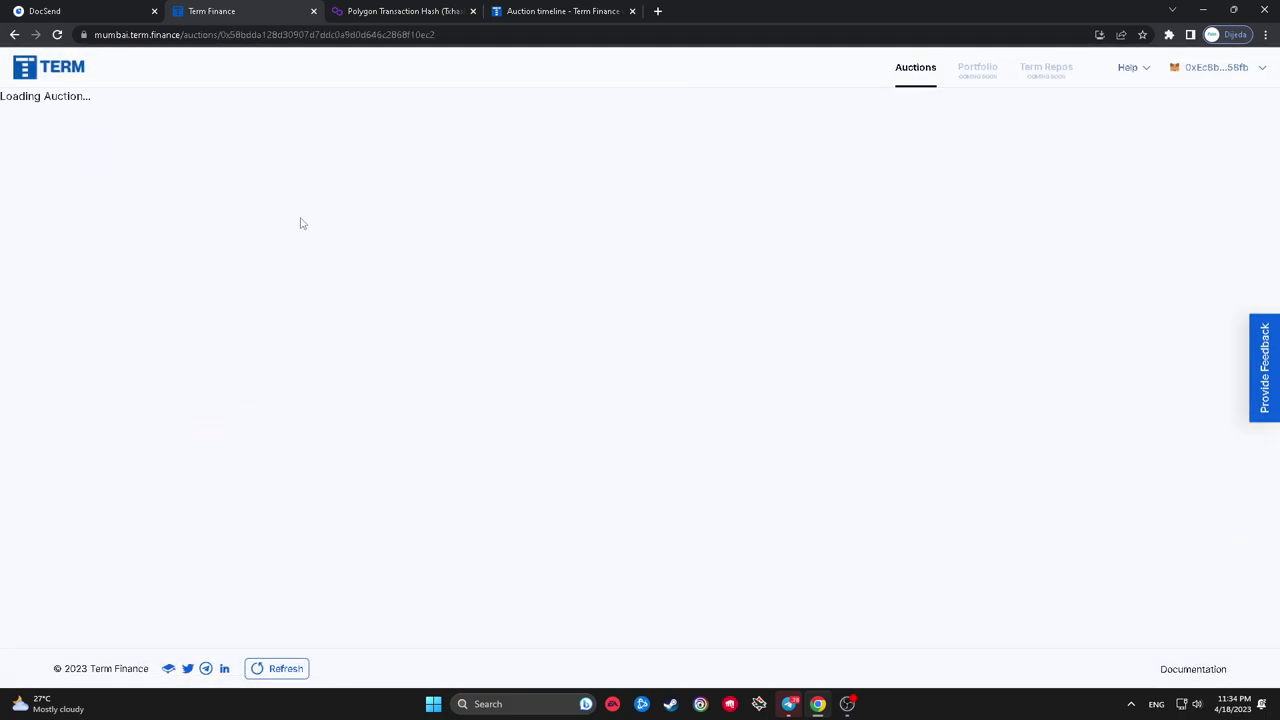
{"action": "left_click", "coordinate": [191, 285]}
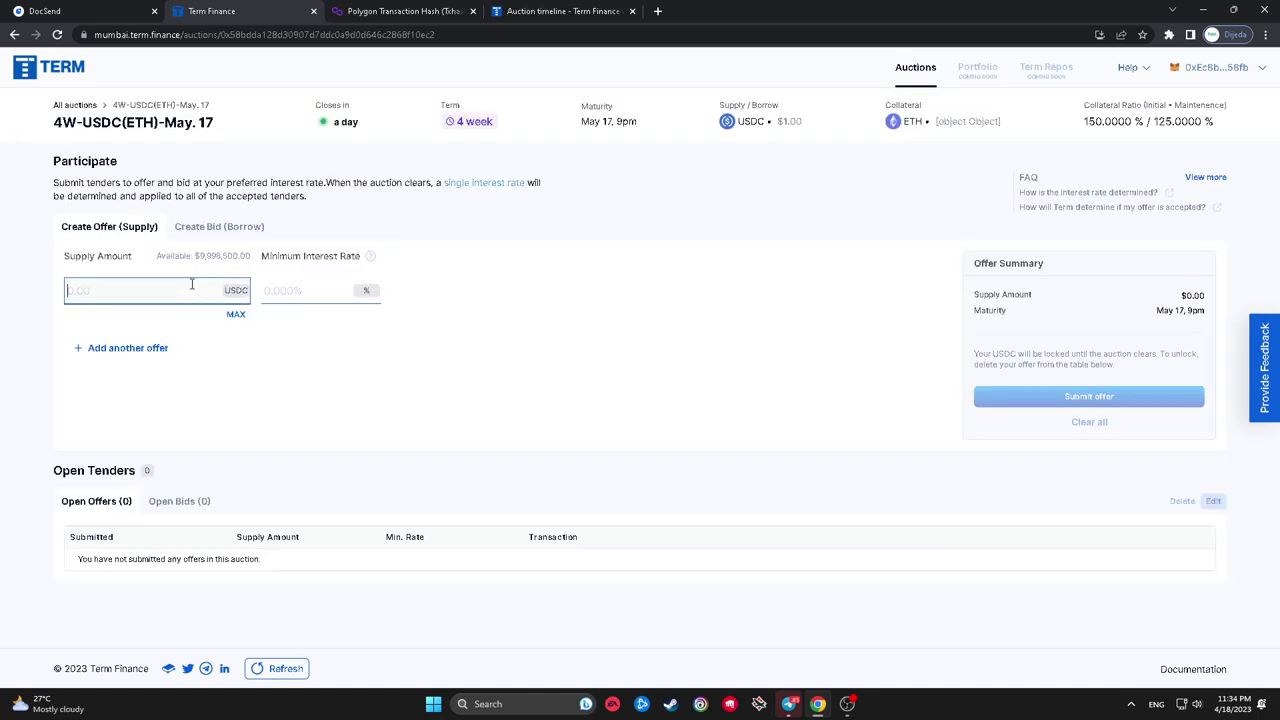
{"action": "left_click", "coordinate": [172, 288]}
{"action": "type", "text": "1500"}
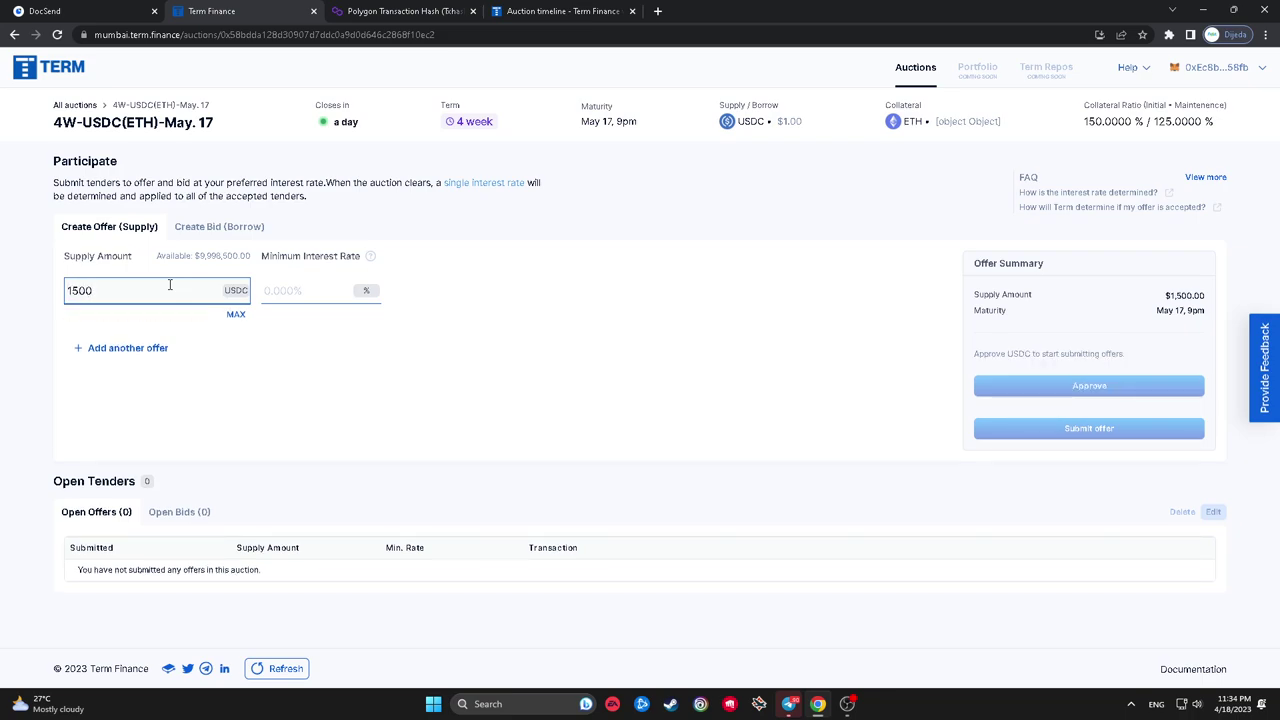
{"action": "left_click", "coordinate": [283, 288]}
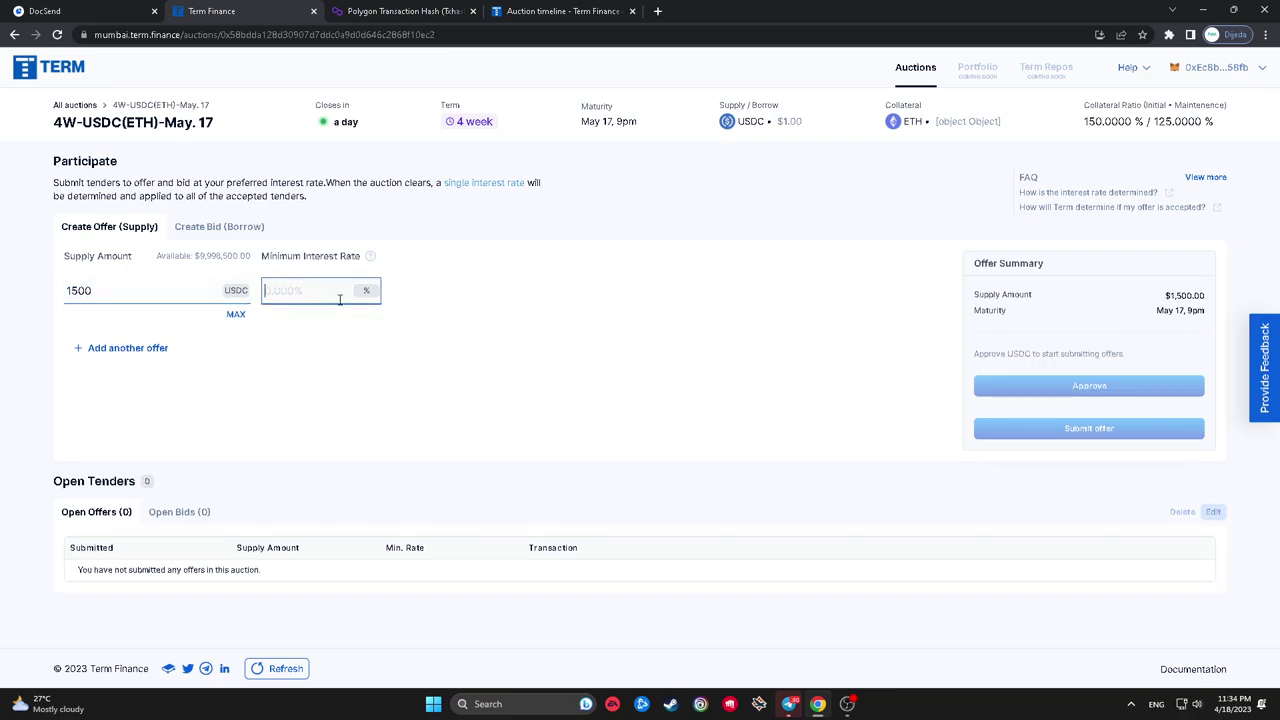
{"action": "type", "text": "1.5"}
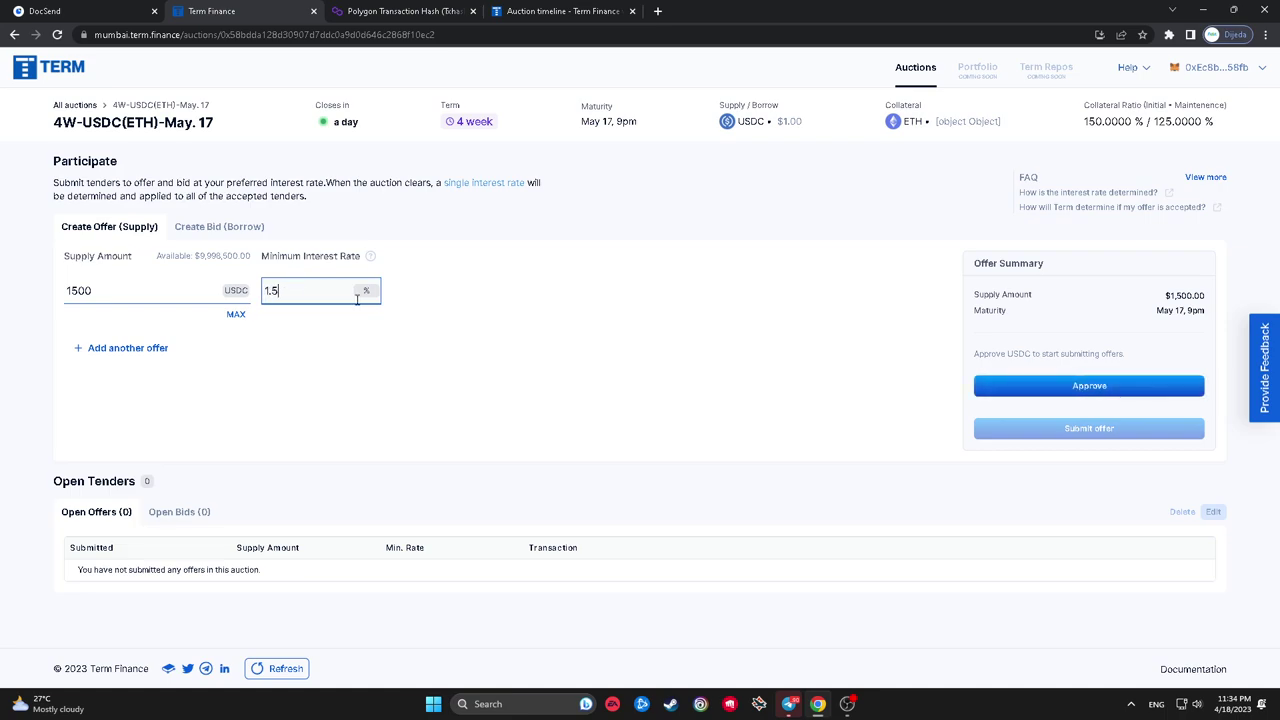
{"action": "left_click", "coordinate": [543, 309]}
Request USDC approval for the supply offer and authorize a custom spending limit of 1500 USDC in MetaMask.
{"action": "left_click", "coordinate": [1050, 398]}
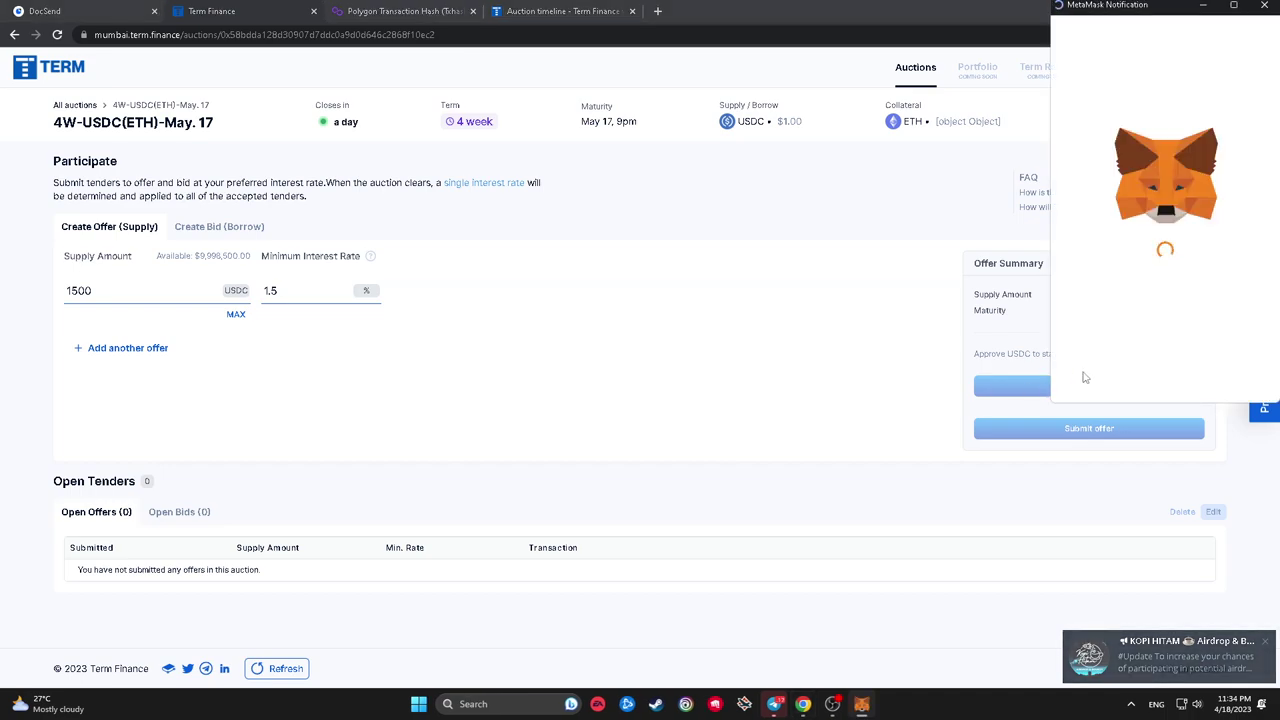
{"action": "type", "text": "1500"}
{"action": "scroll", "coordinate": [1133, 330], "scroll_direction": "down", "scroll_amount": 3}
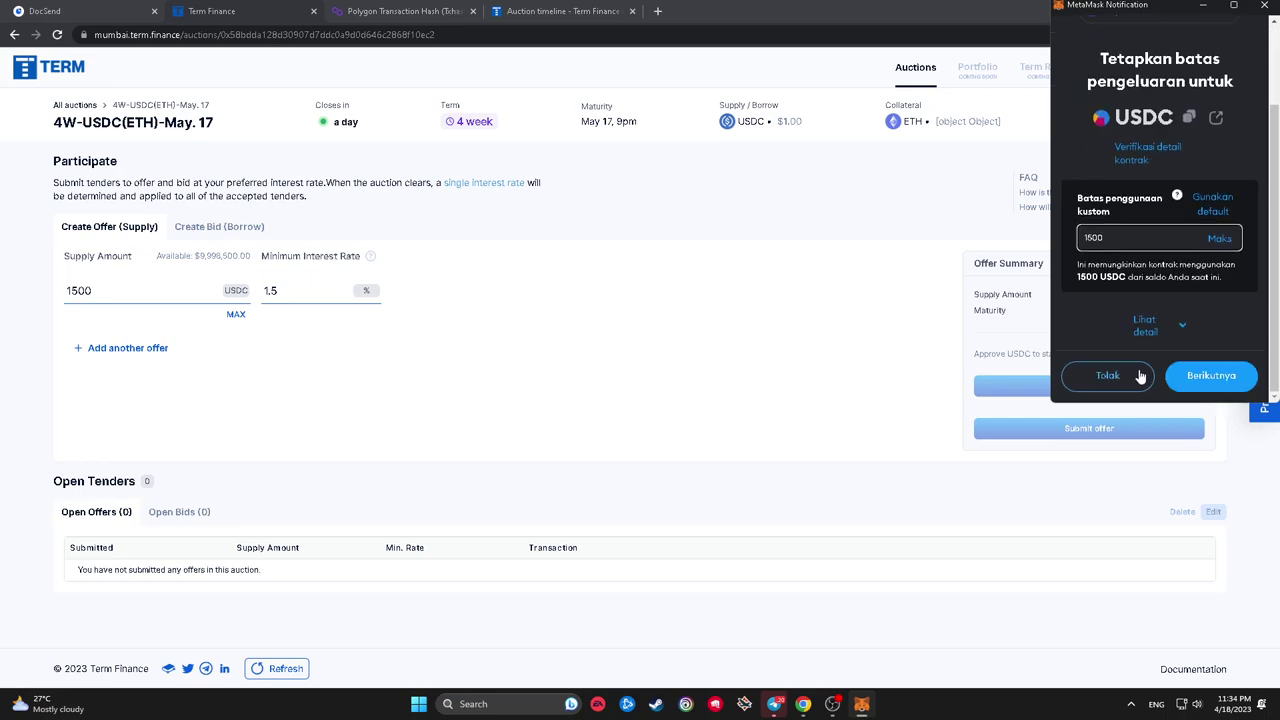
{"action": "left_click", "coordinate": [1175, 372]}
{"action": "scroll", "coordinate": [1180, 374], "scroll_direction": "down", "scroll_amount": 3}
{"action": "left_click", "coordinate": [1180, 374]}
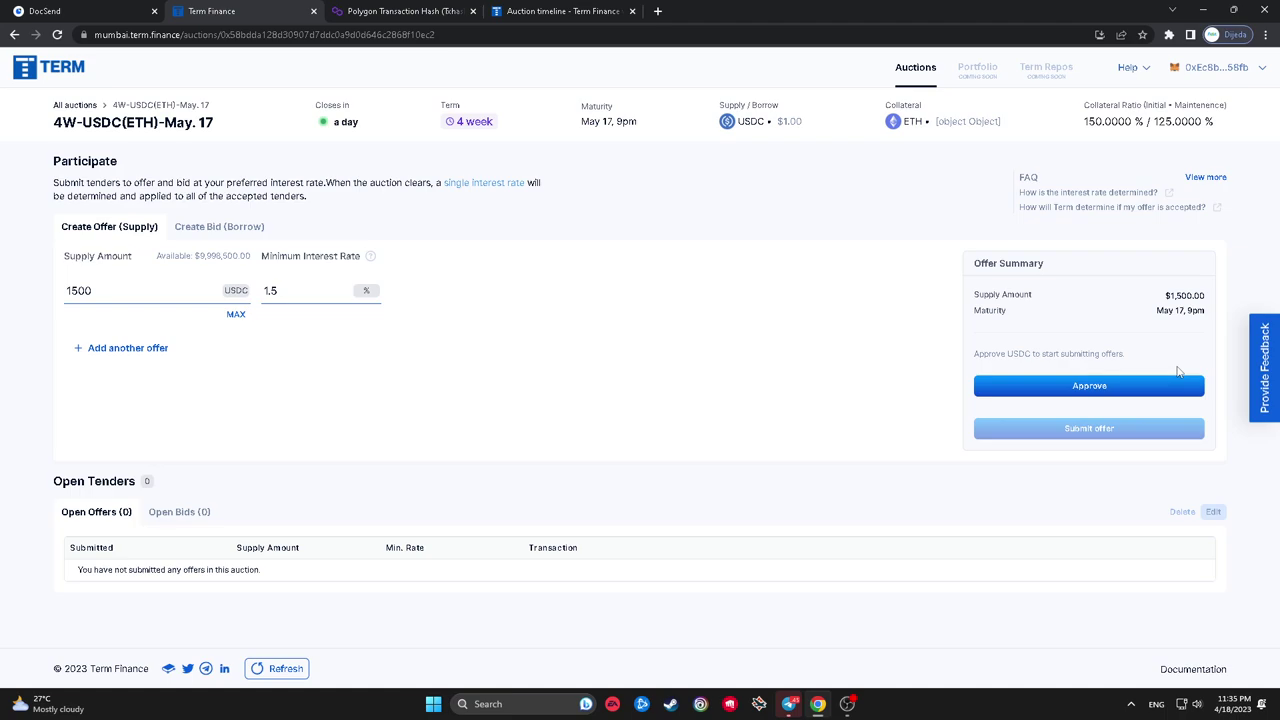
Submit the 1500 USDC supply offer, then sign the request and confirm the transaction in MetaMask.
{"action": "left_click", "coordinate": [1031, 388]}
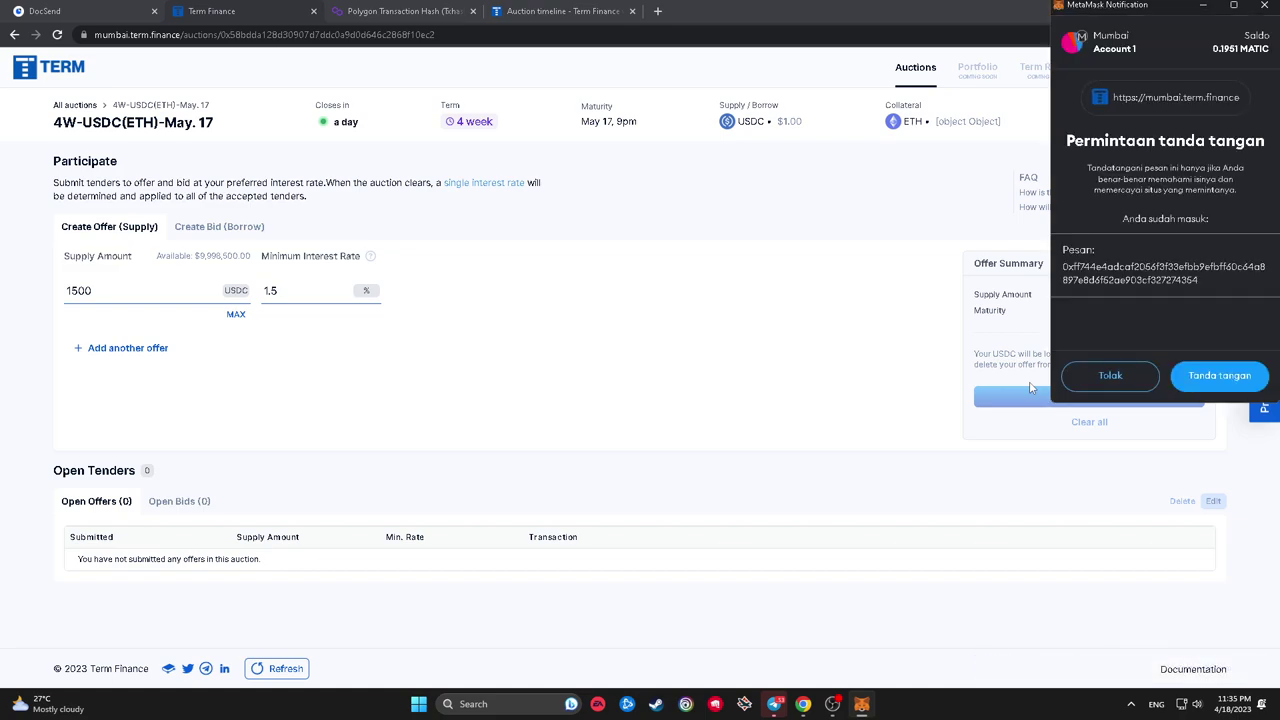
{"action": "left_click", "coordinate": [1219, 375]}
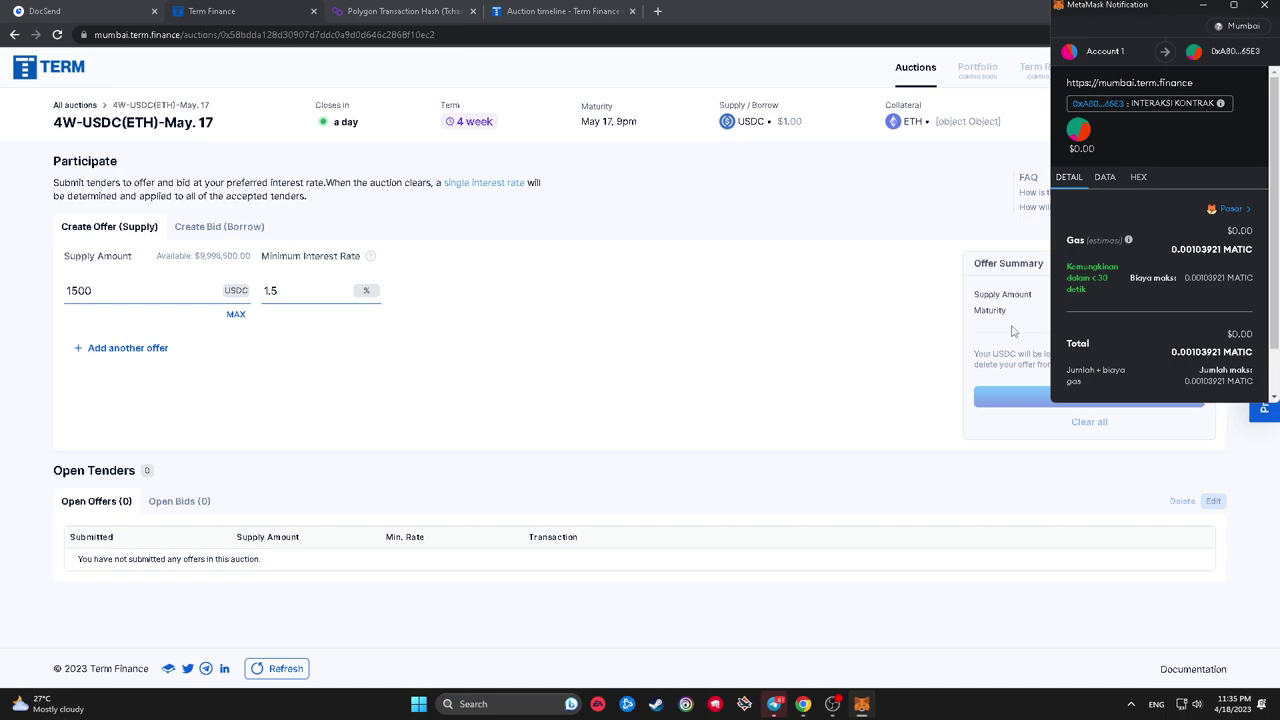
{"action": "scroll", "coordinate": [1100, 300], "scroll_direction": "down", "scroll_amount": 1}
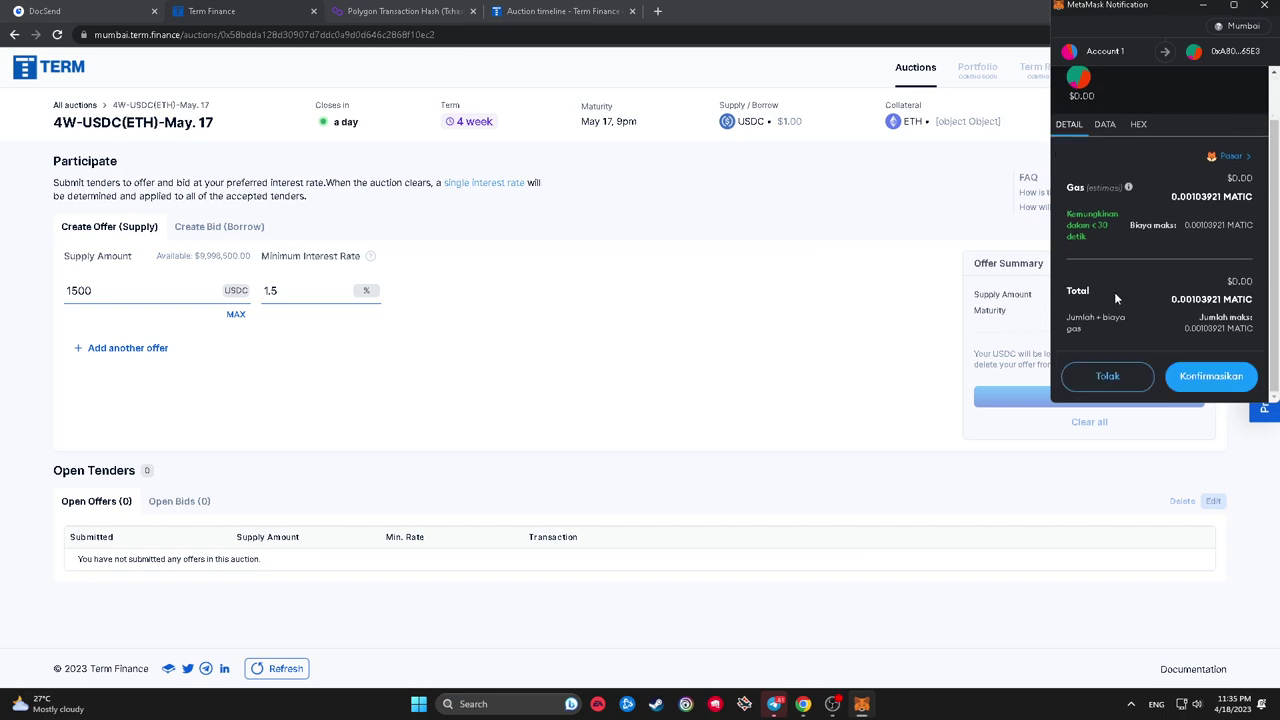
{"action": "left_click", "coordinate": [1186, 372]}
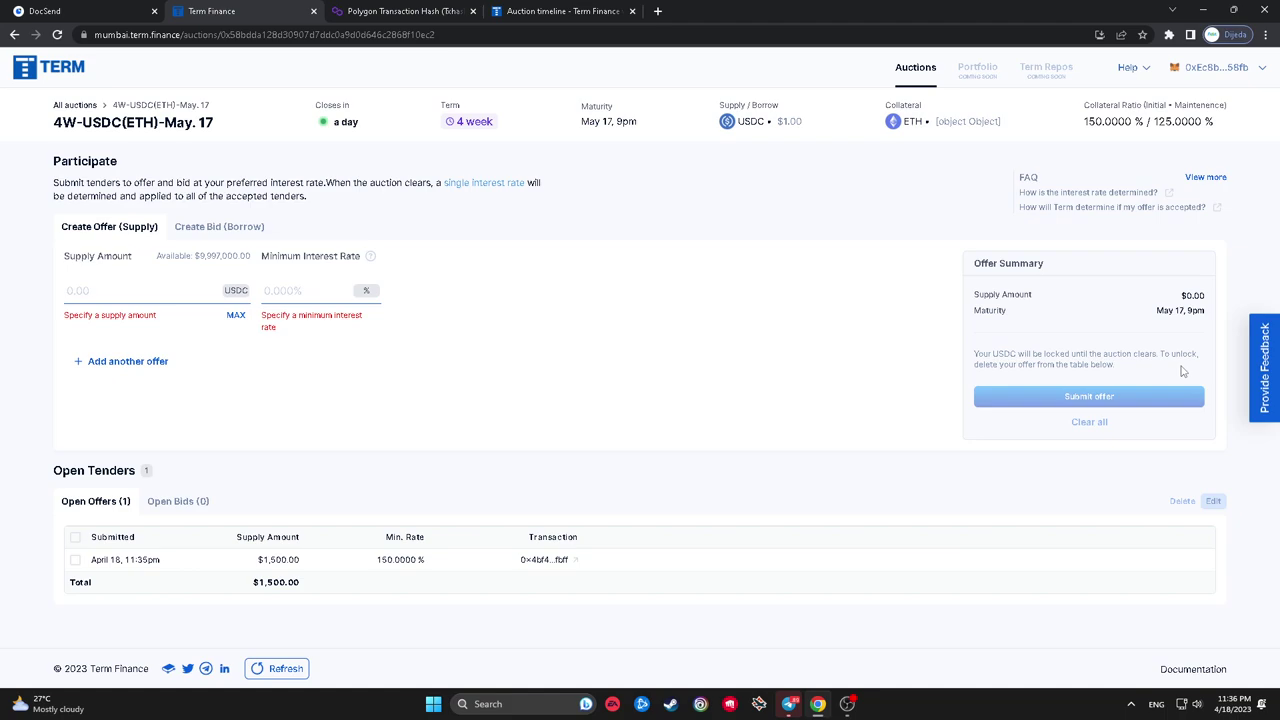
Fill in a borrow bid for 2000 USDC at a 2% maximum interest rate with 2500 ETH as collateral.
{"action": "left_click", "coordinate": [203, 229]}
{"action": "left_click", "coordinate": [164, 288]}
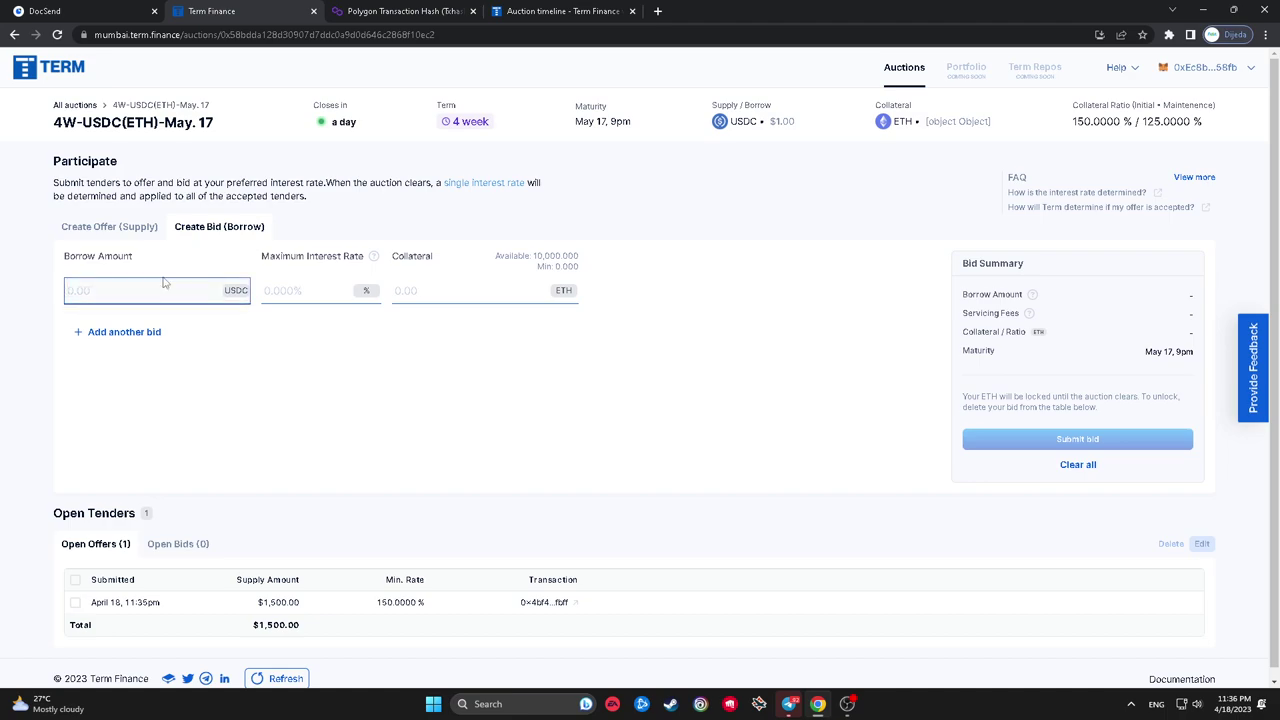
{"action": "type", "text": "2000"}
{"action": "left_click", "coordinate": [272, 290]}
{"action": "type", "text": "2"}
{"action": "left_click", "coordinate": [427, 295]}
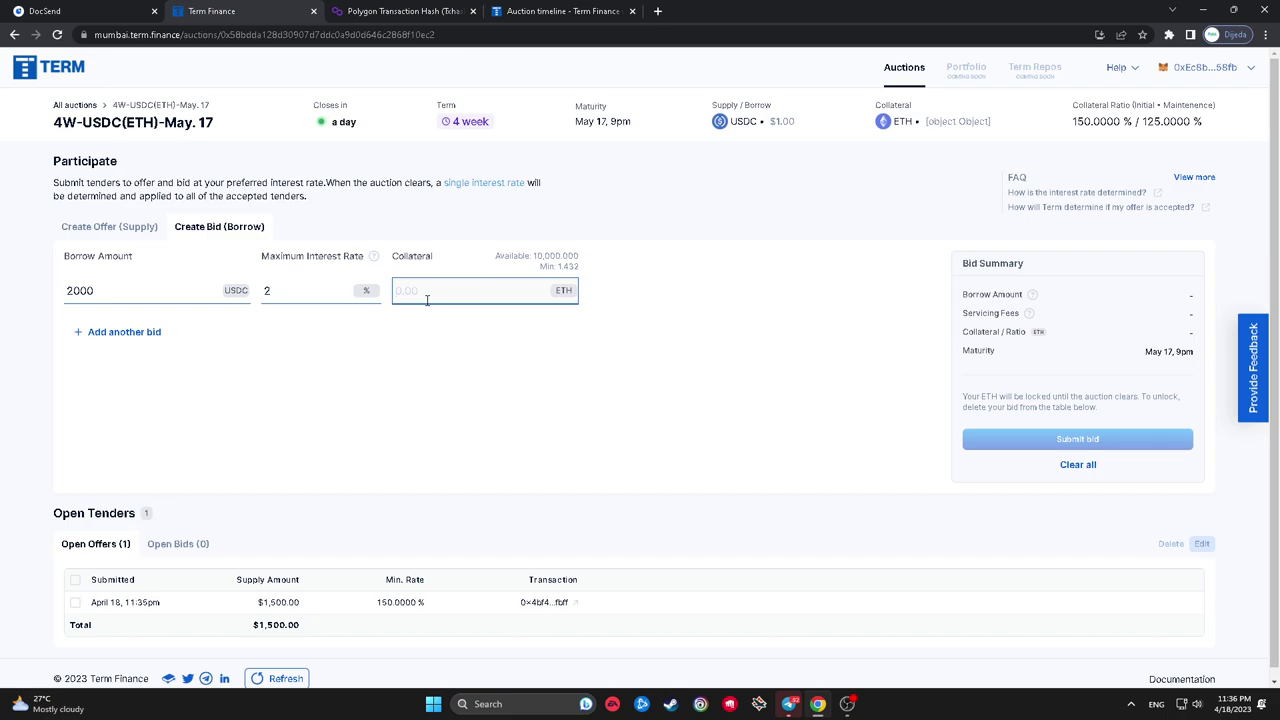
{"action": "type", "text": "2500"}
{"action": "mouse_move", "coordinate": [470, 316]}
{"action": "left_click", "coordinate": [627, 353]}
Request ETH approval for the borrow bid and authorize a custom spending limit of 2000 ETH in MetaMask.
{"action": "left_click", "coordinate": [1019, 456]}
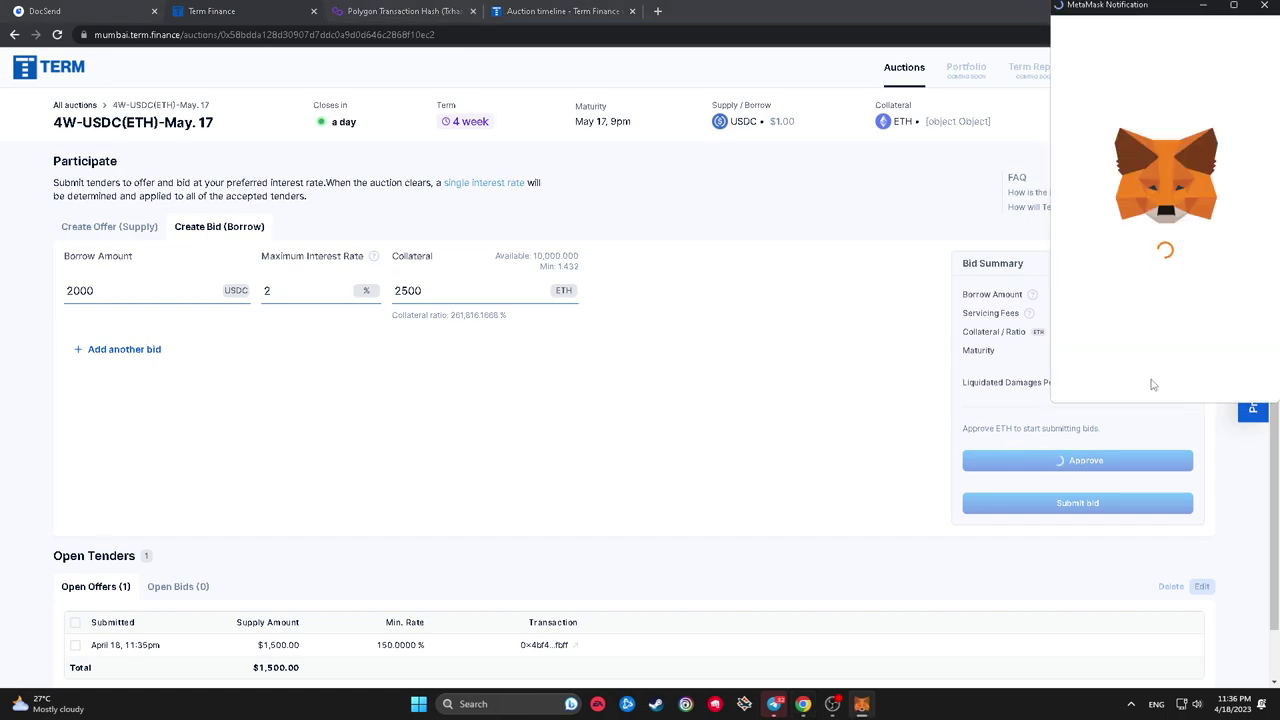
{"action": "type", "text": "2000"}
{"action": "scroll", "coordinate": [1160, 350], "scroll_direction": "down", "scroll_amount": 2}
{"action": "left_click", "coordinate": [1200, 373]}
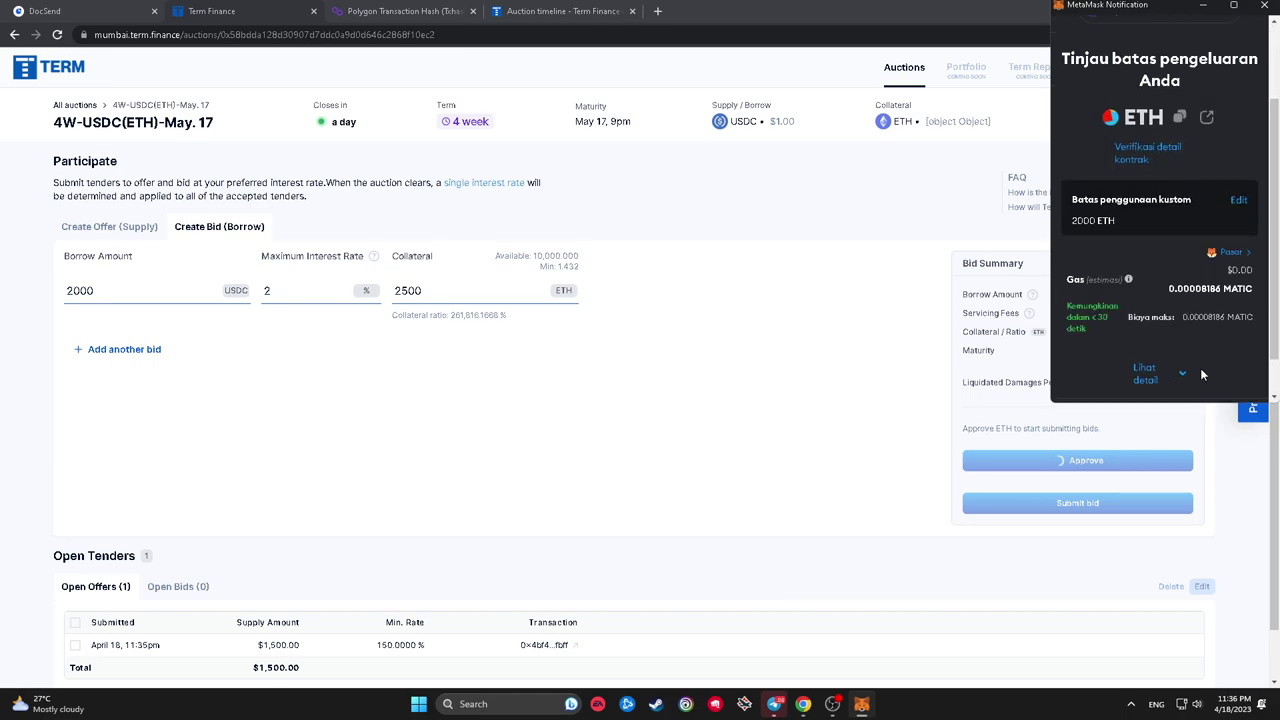
{"action": "scroll", "coordinate": [1200, 375], "scroll_direction": "down", "scroll_amount": 3}
{"action": "left_click", "coordinate": [1205, 376]}
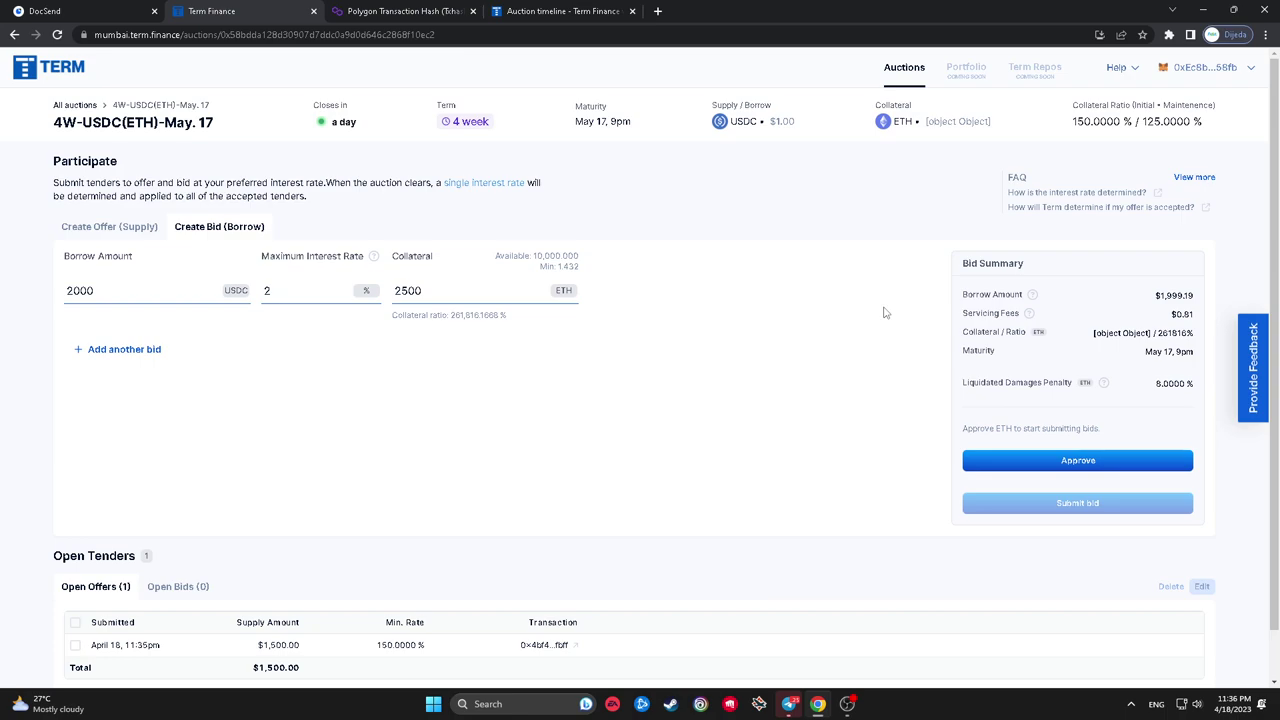
Request ETH approval for the bid again and authorize a custom spending limit of 2500 ETH in MetaMask.
{"action": "left_click", "coordinate": [995, 458]}
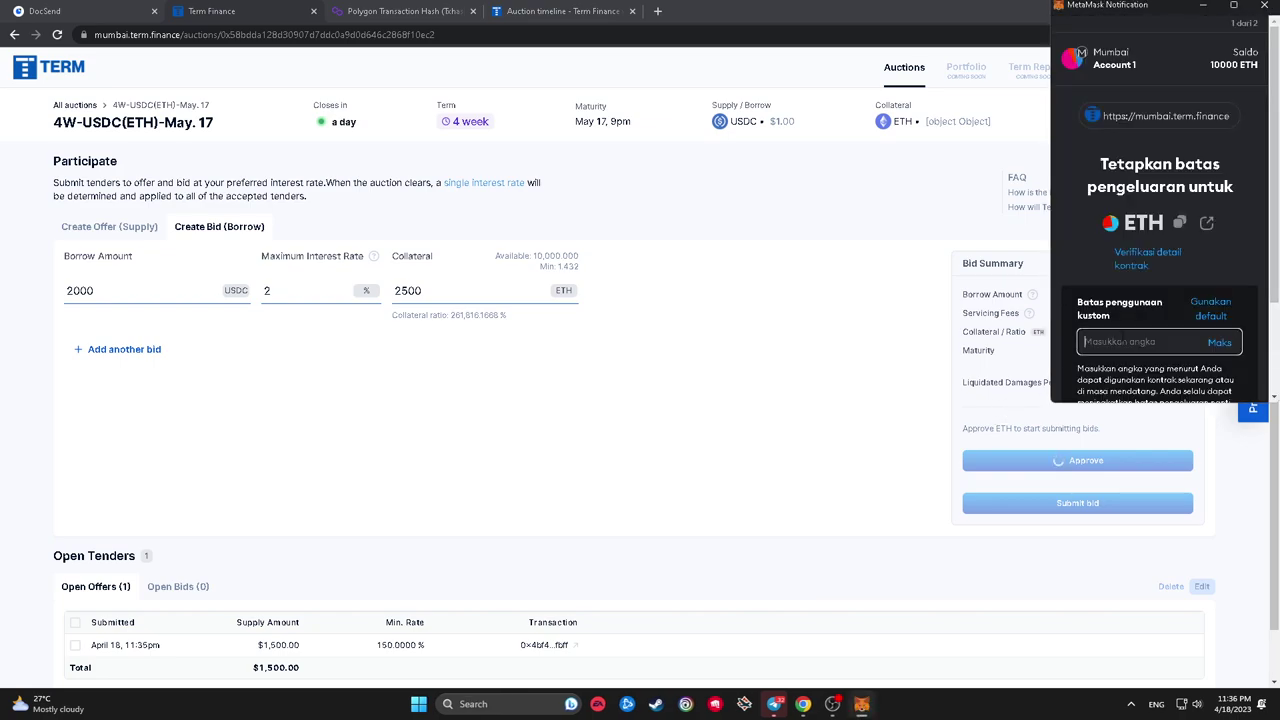
{"action": "type", "text": "2500"}
{"action": "scroll", "coordinate": [1133, 352], "scroll_direction": "down", "scroll_amount": 3}
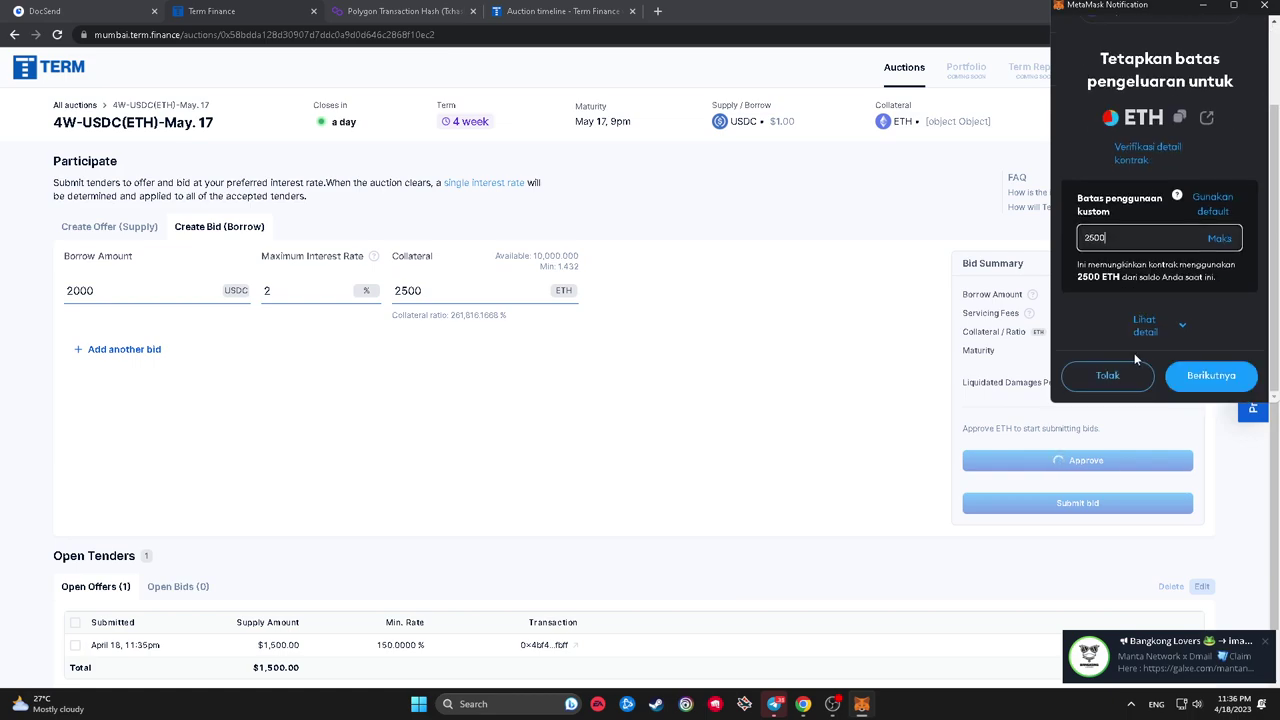
{"action": "left_click", "coordinate": [1197, 383]}
{"action": "scroll", "coordinate": [1197, 383], "scroll_direction": "down", "scroll_amount": 2}
{"action": "left_click", "coordinate": [1205, 377]}
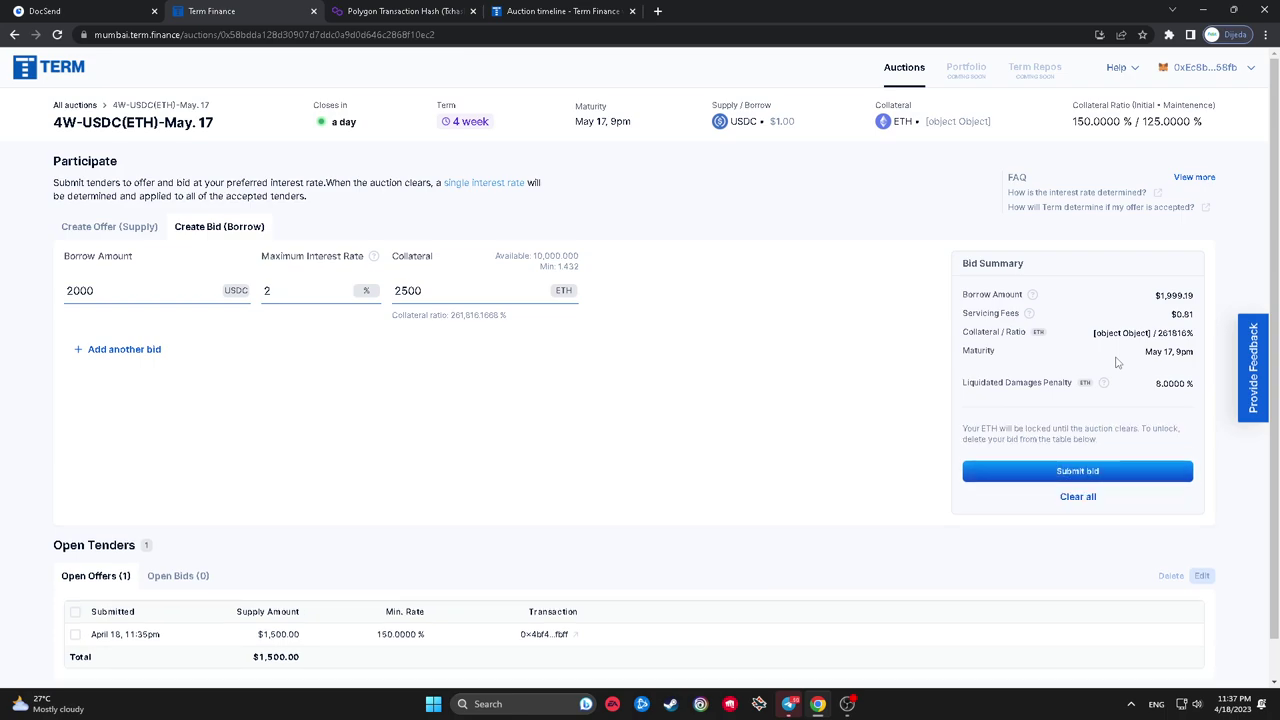
Submit the 2000 USDC borrow bid, then sign the request and confirm the transaction in MetaMask.
{"action": "left_click", "coordinate": [1131, 470]}
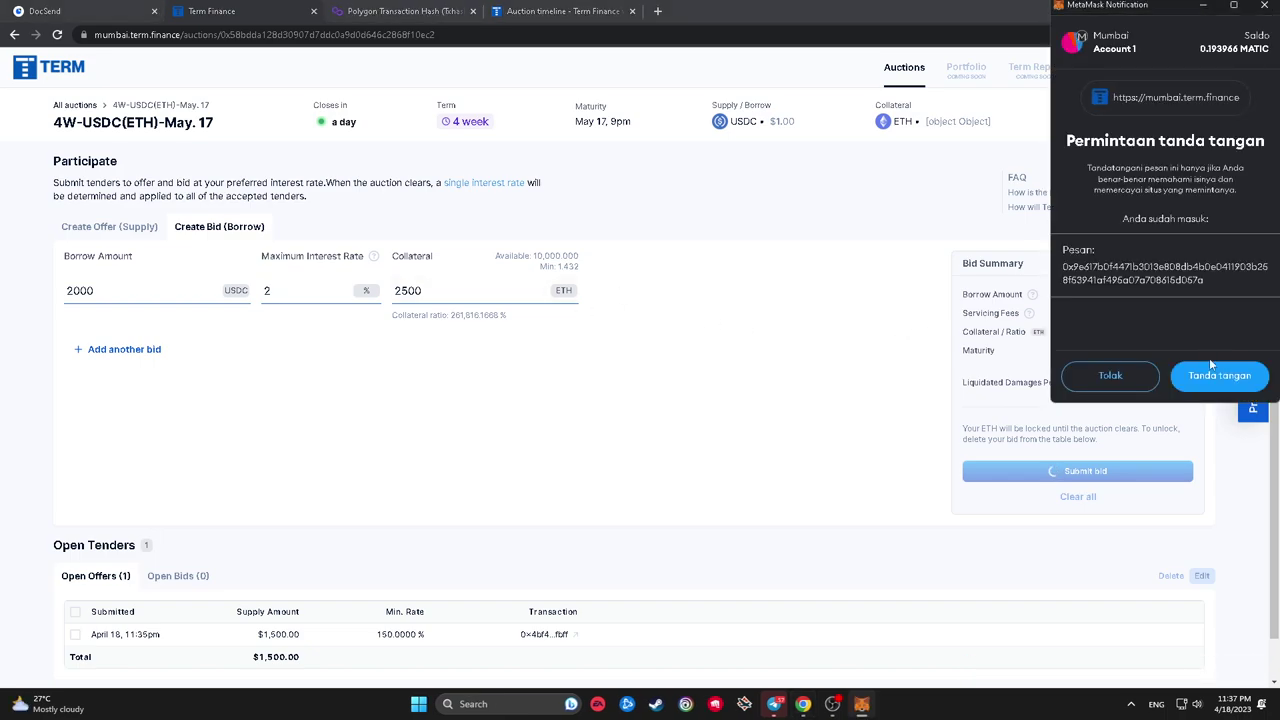
{"action": "left_click", "coordinate": [1210, 371]}
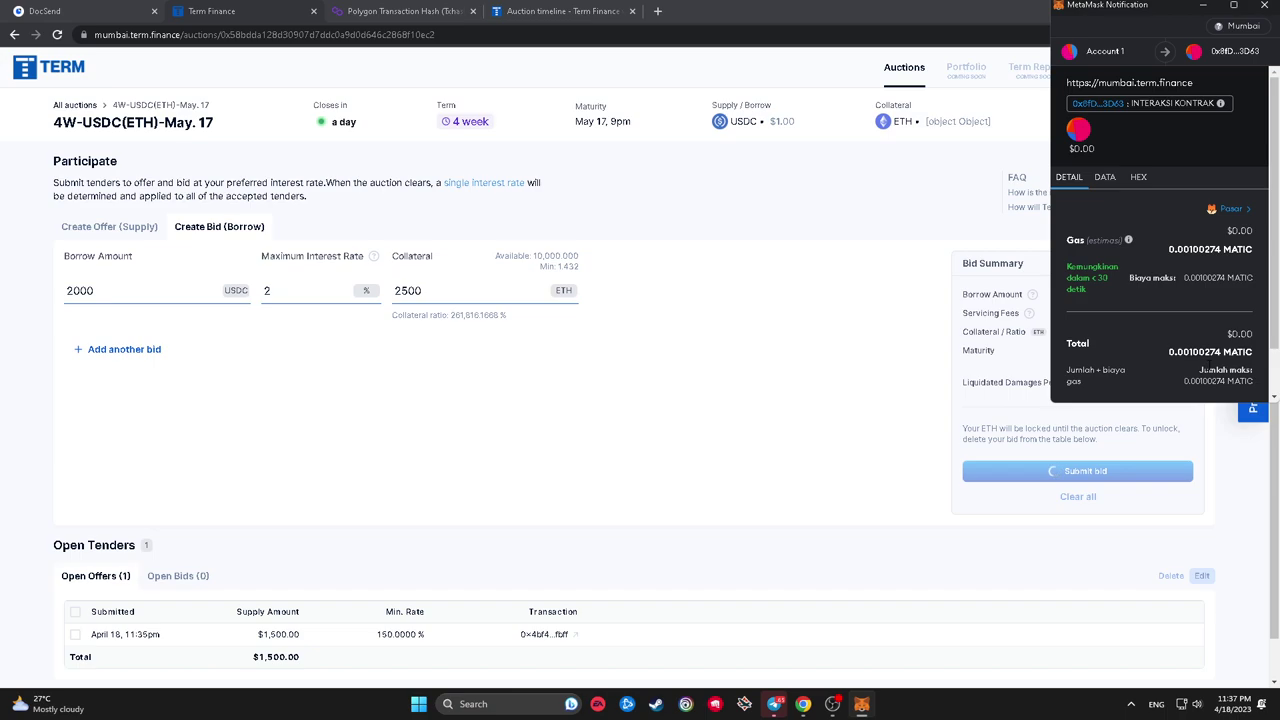
{"action": "scroll", "coordinate": [1200, 374], "scroll_direction": "down", "scroll_amount": 2}
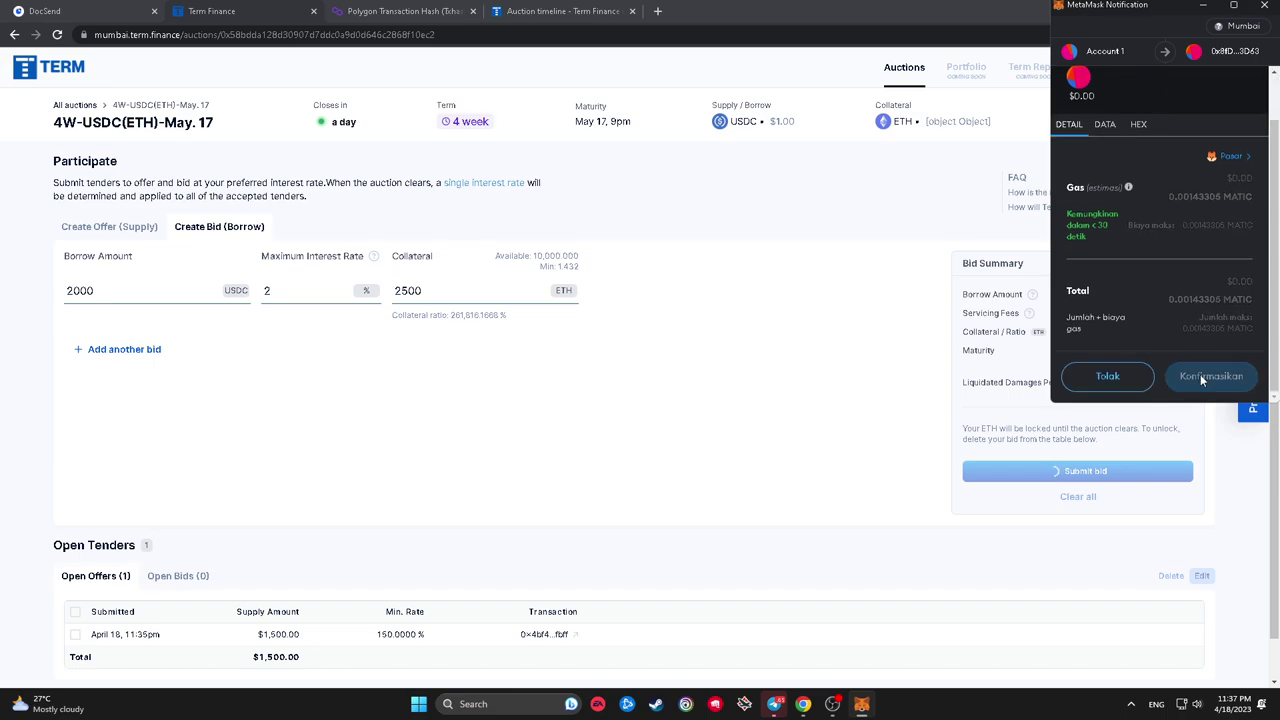
{"action": "left_click", "coordinate": [1203, 372]}
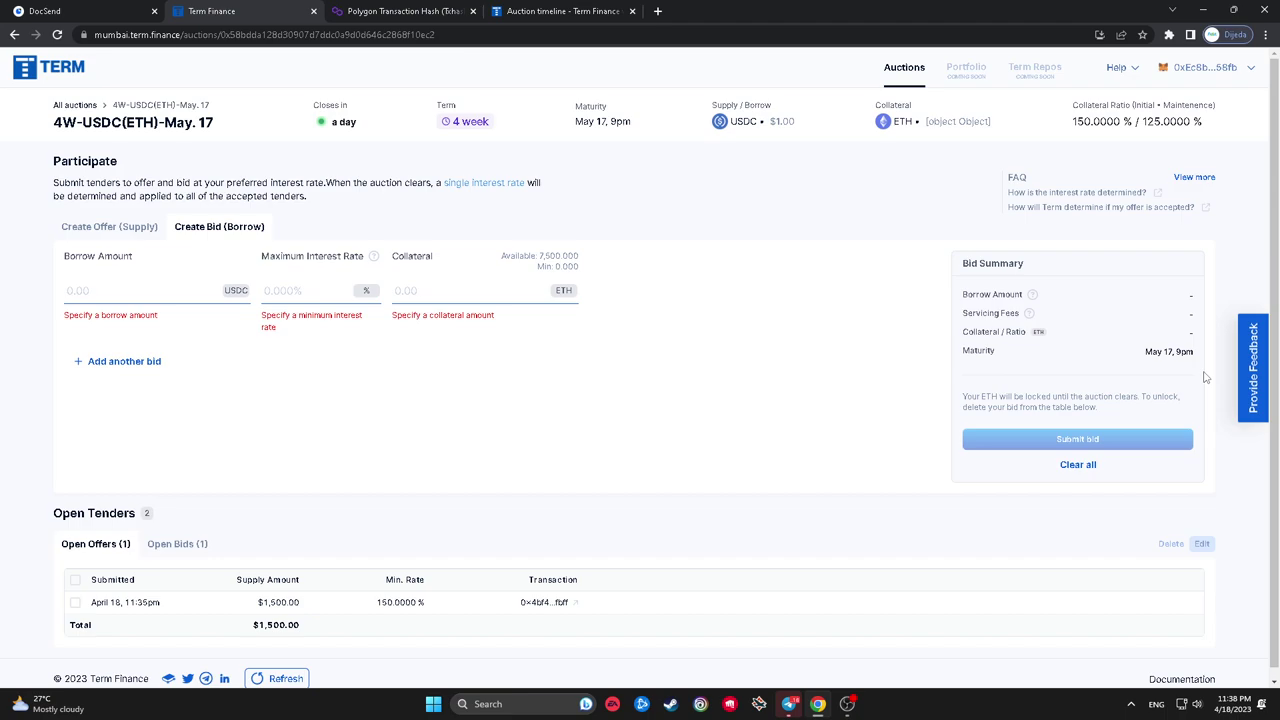
Go back to the list of auctions and examine the results document of the 4-week USDC auction closed on April 12.
{"action": "left_click", "coordinate": [70, 86]}
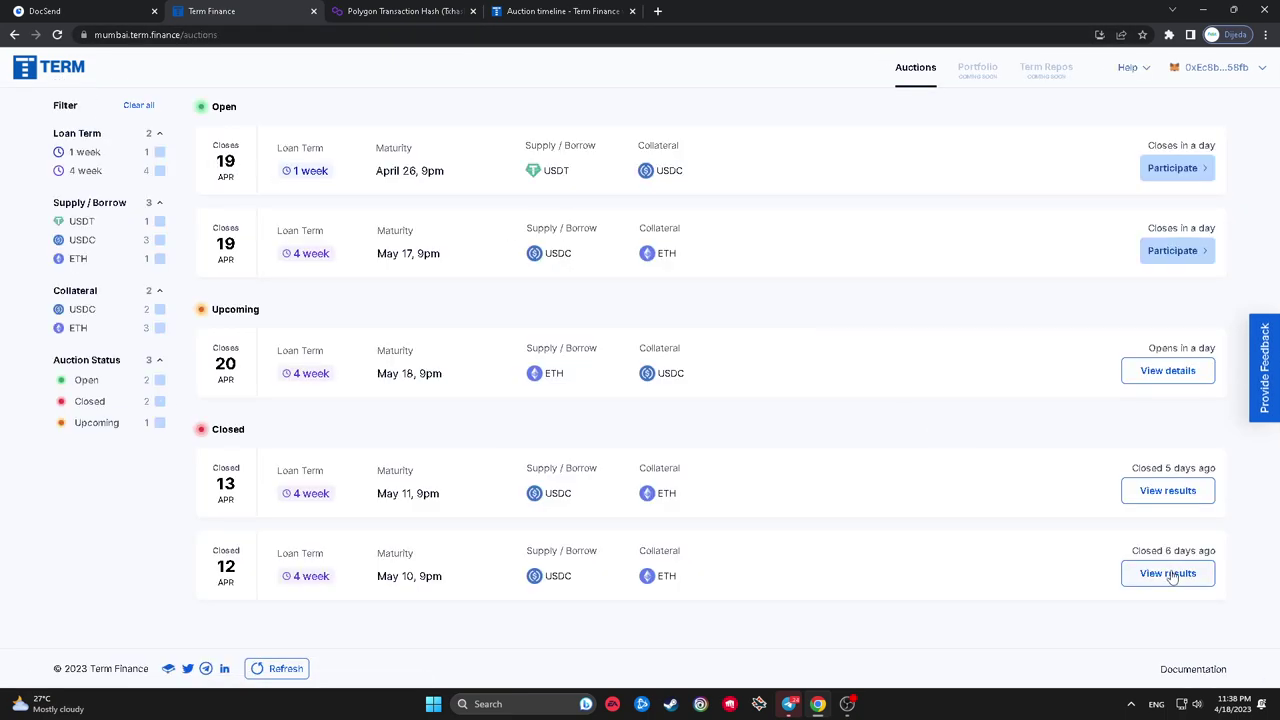
{"action": "left_click", "coordinate": [1170, 575]}
{"action": "left_click", "coordinate": [585, 410]}
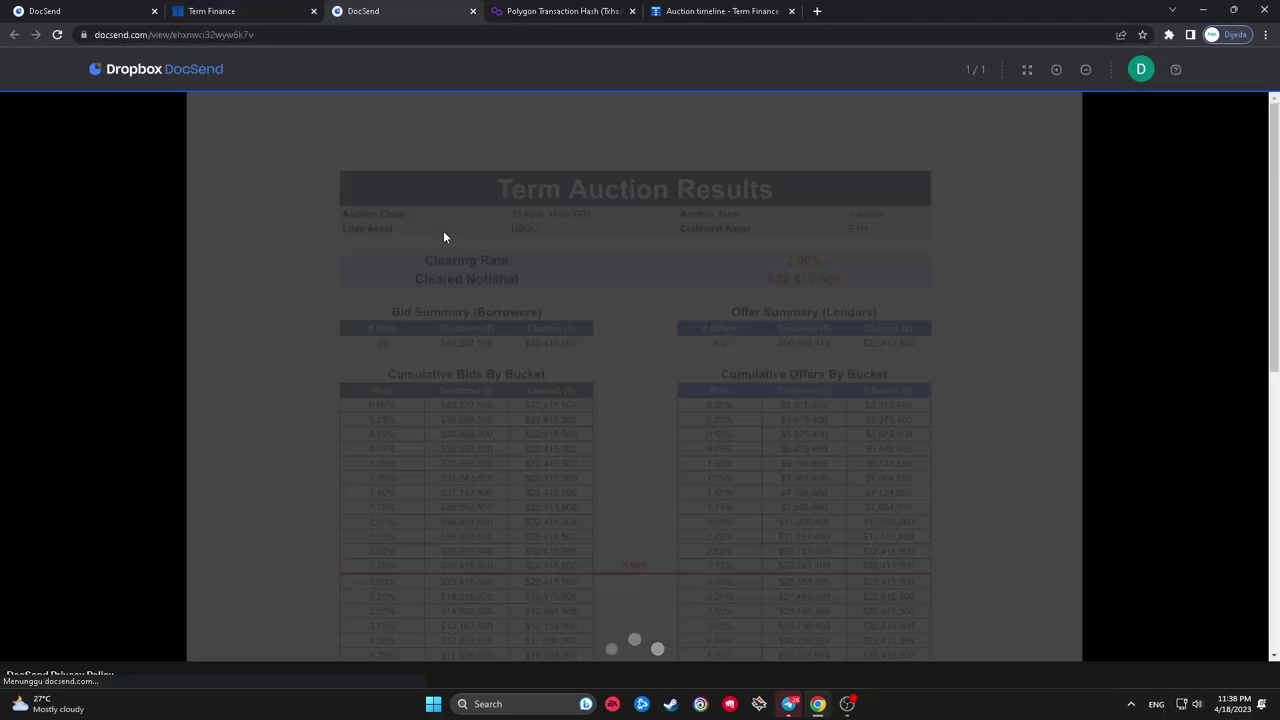
{"action": "scroll", "coordinate": [452, 262], "scroll_direction": "down", "scroll_amount": 2}
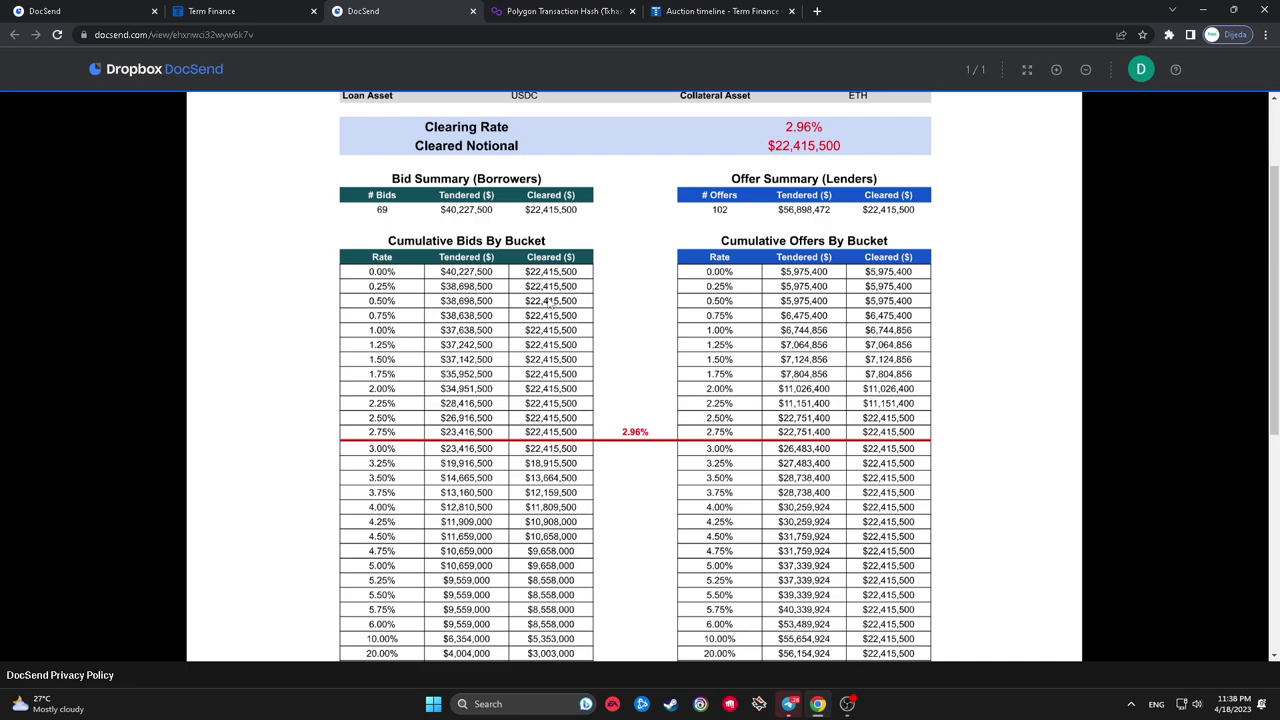
{"action": "scroll", "coordinate": [787, 400], "scroll_direction": "down", "scroll_amount": 2}
{"action": "scroll", "coordinate": [787, 400], "scroll_direction": "up", "scroll_amount": 1}
{"action": "scroll", "coordinate": [787, 400], "scroll_direction": "up", "scroll_amount": 1}
{"action": "scroll", "coordinate": [479, 298], "scroll_direction": "down", "scroll_amount": 2}
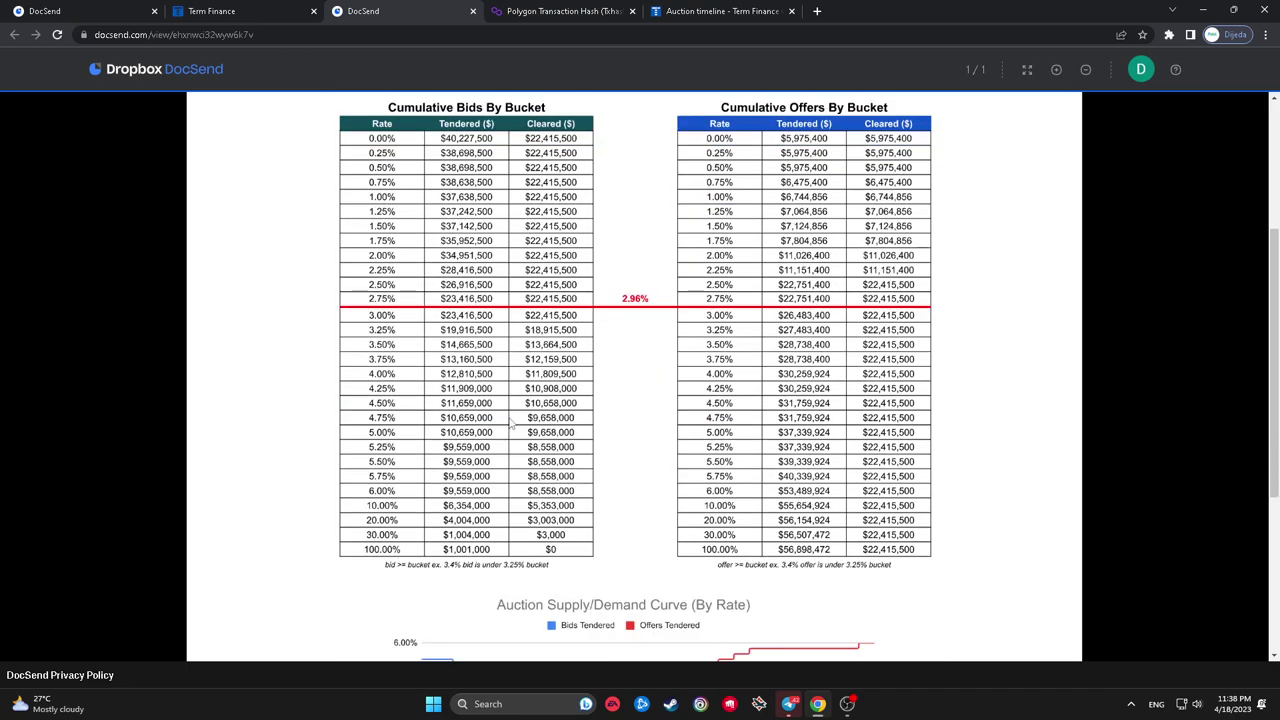
{"action": "scroll", "coordinate": [512, 422], "scroll_direction": "down", "scroll_amount": 3}
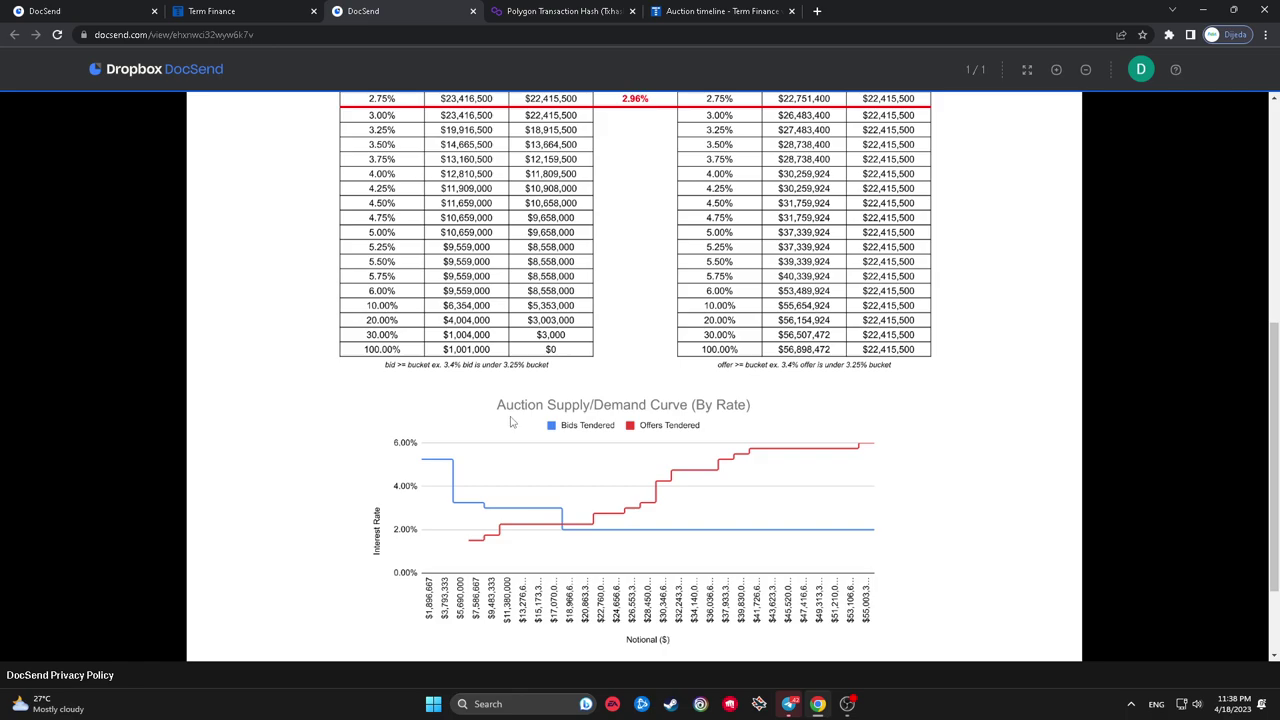
{"action": "scroll", "coordinate": [510, 423], "scroll_direction": "up", "scroll_amount": 3}
Return to Term Finance and refresh the list of auctions.
{"action": "left_click", "coordinate": [236, 10]}
{"action": "left_click", "coordinate": [383, 213]}
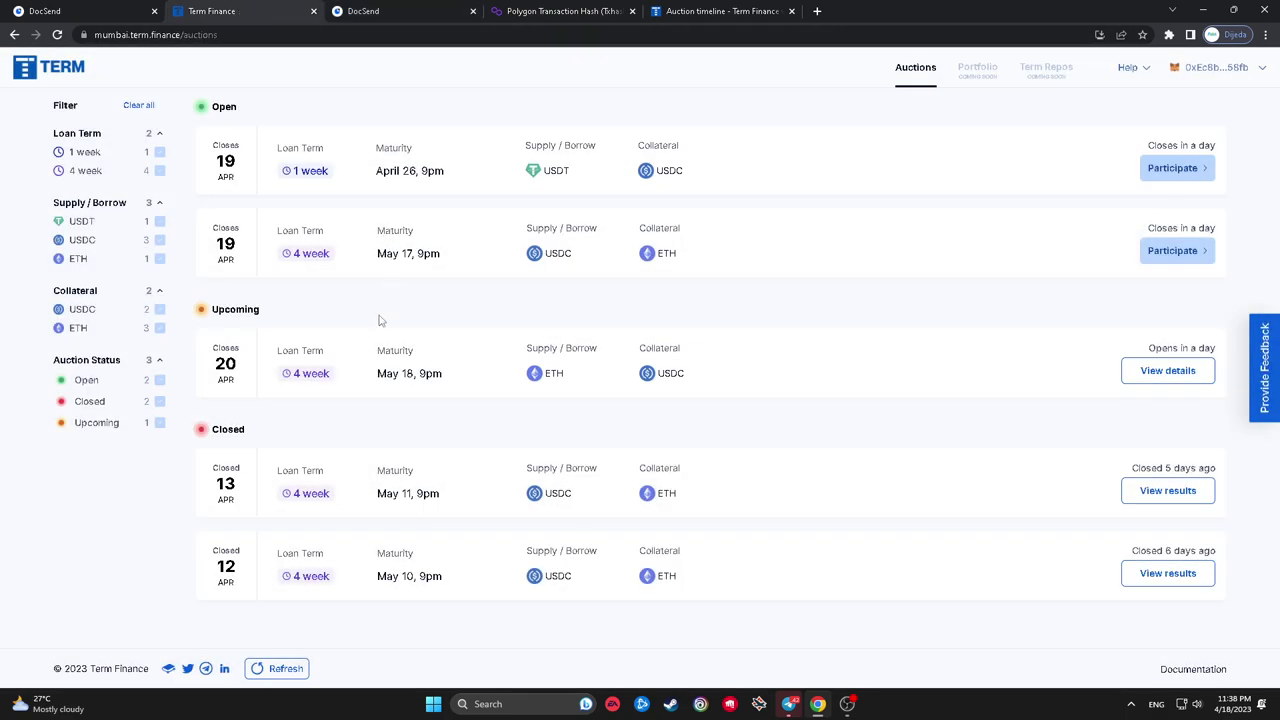
{"action": "left_click", "coordinate": [287, 668]}
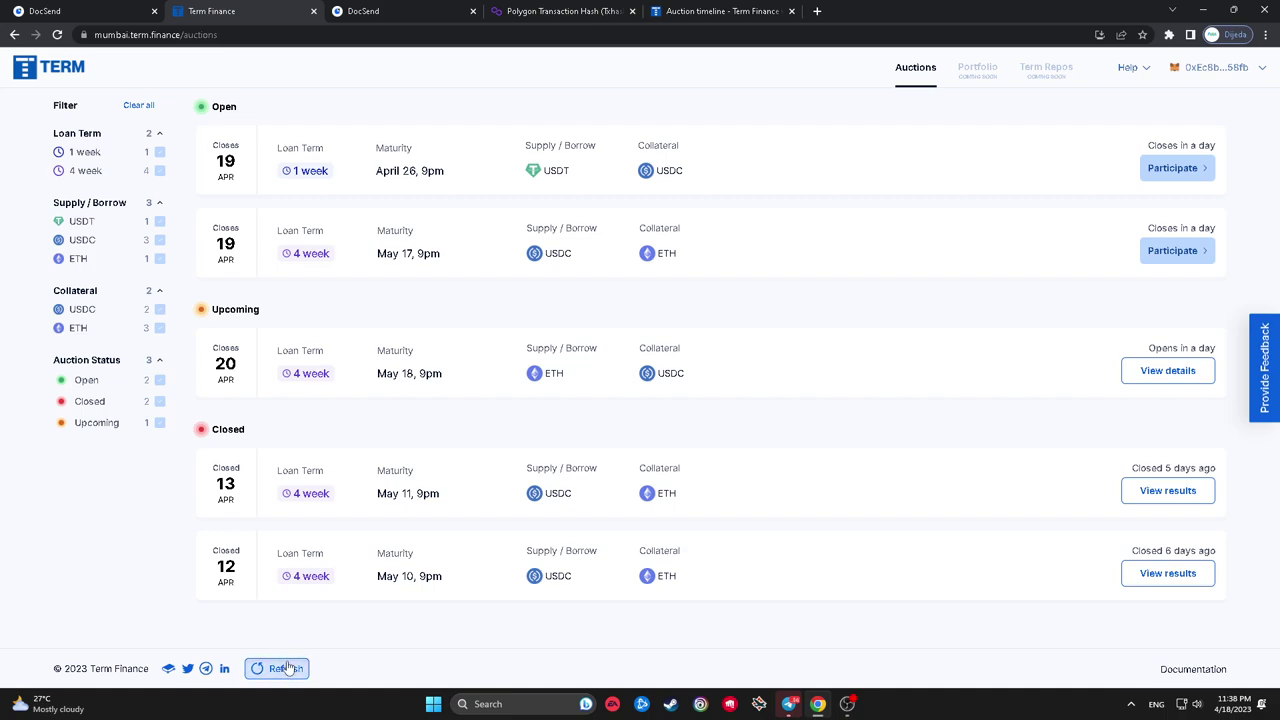
Open the 1W-USDT(USDC)-Apr. 26 auction and review its supply offer and borrow bid forms.
{"action": "left_click", "coordinate": [1172, 170]}
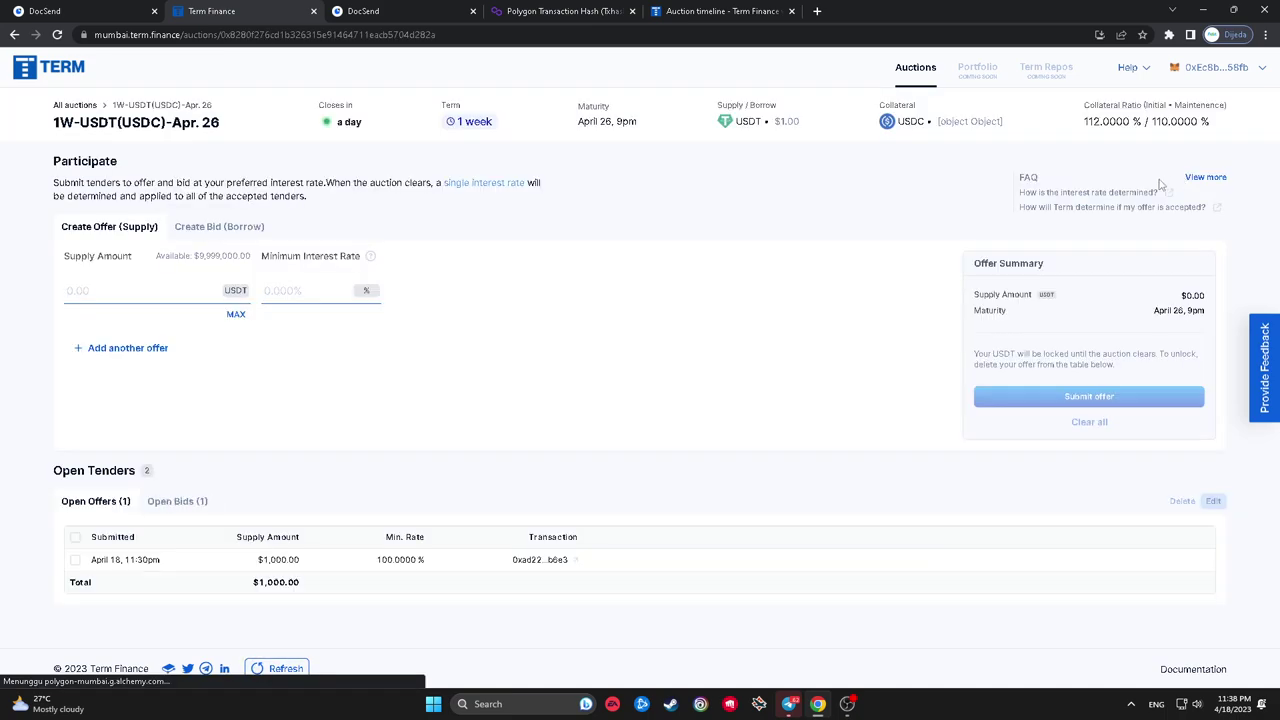
{"action": "left_click", "coordinate": [220, 227]}
{"action": "left_click", "coordinate": [149, 227]}
{"action": "left_click", "coordinate": [254, 227]}
{"action": "left_click", "coordinate": [145, 227]}
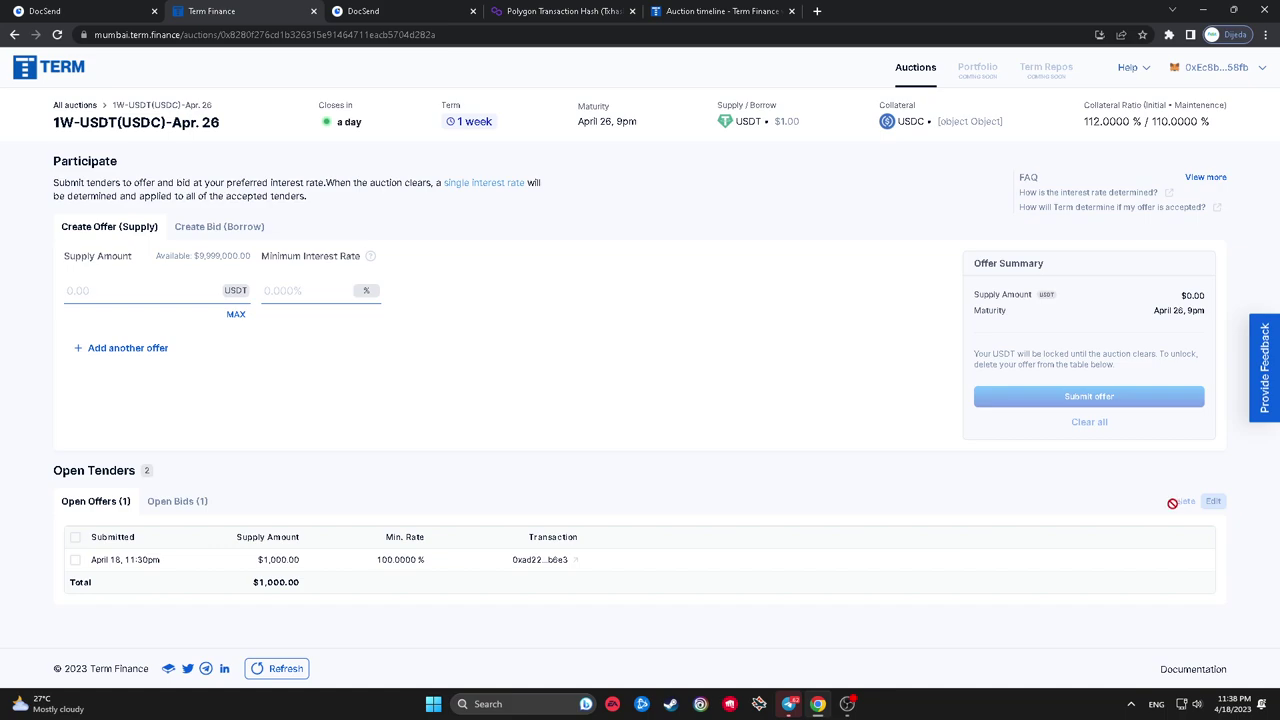
{"action": "left_click", "coordinate": [148, 289]}
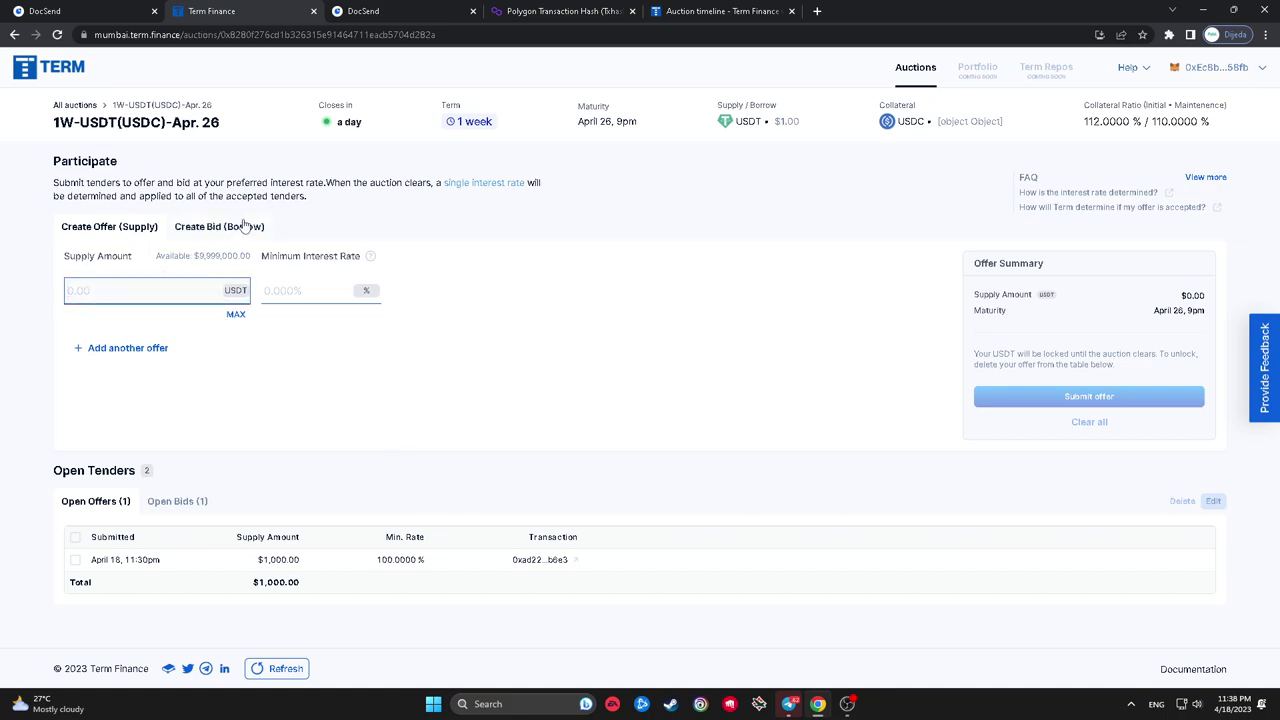
{"action": "mouse_move", "coordinate": [368, 256]}
{"action": "left_click", "coordinate": [416, 345]}
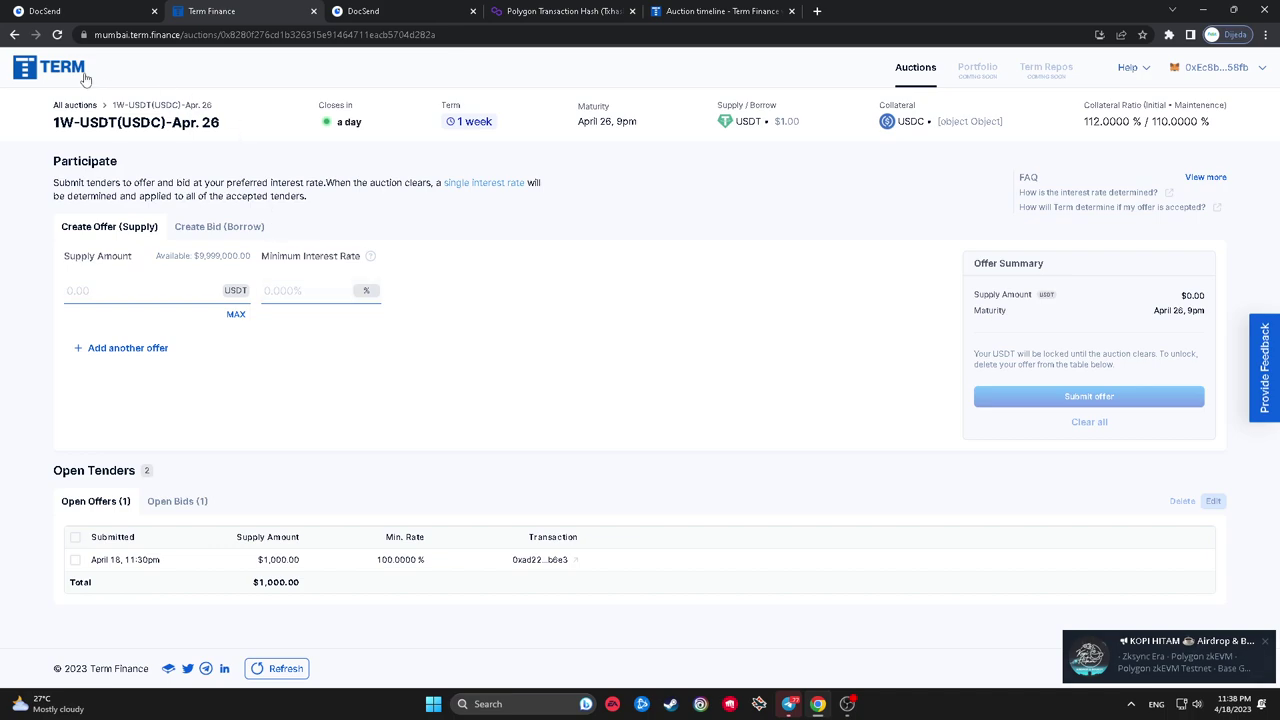